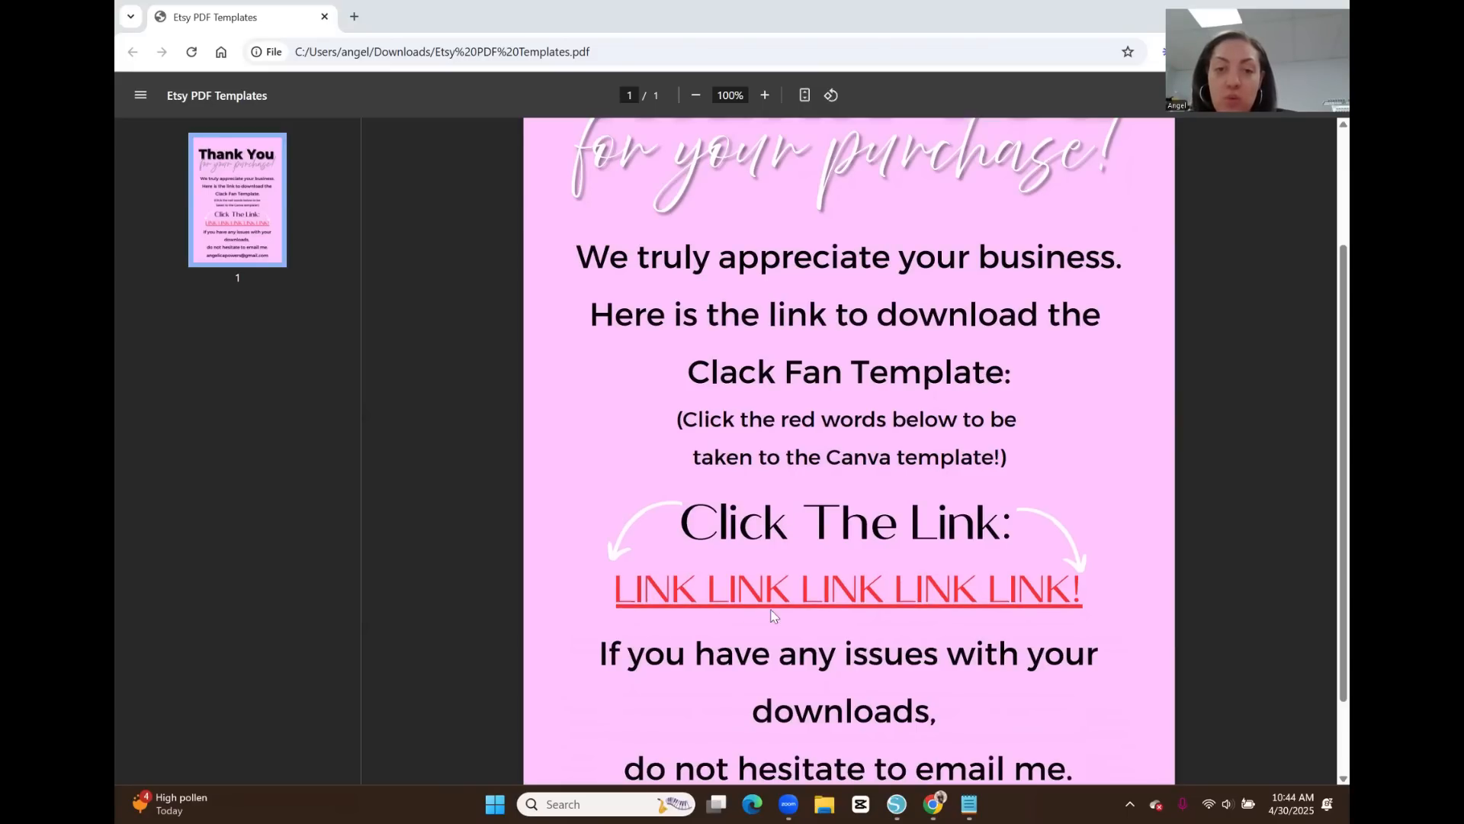
# Open the Clack Fan template from the PDF's red link and create a new design from the template.
pyautogui.click(873, 598)
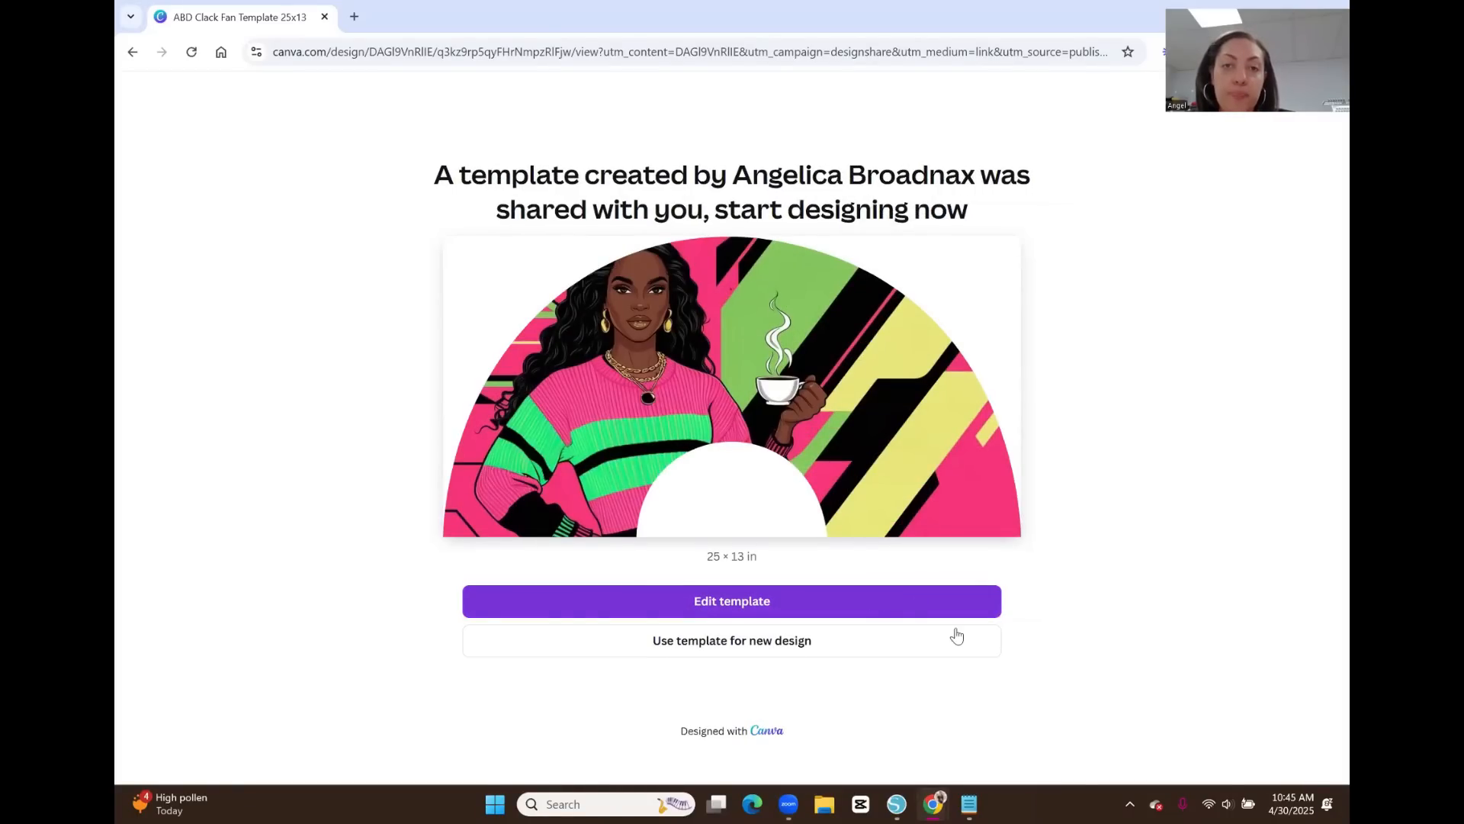
pyautogui.click(757, 616)
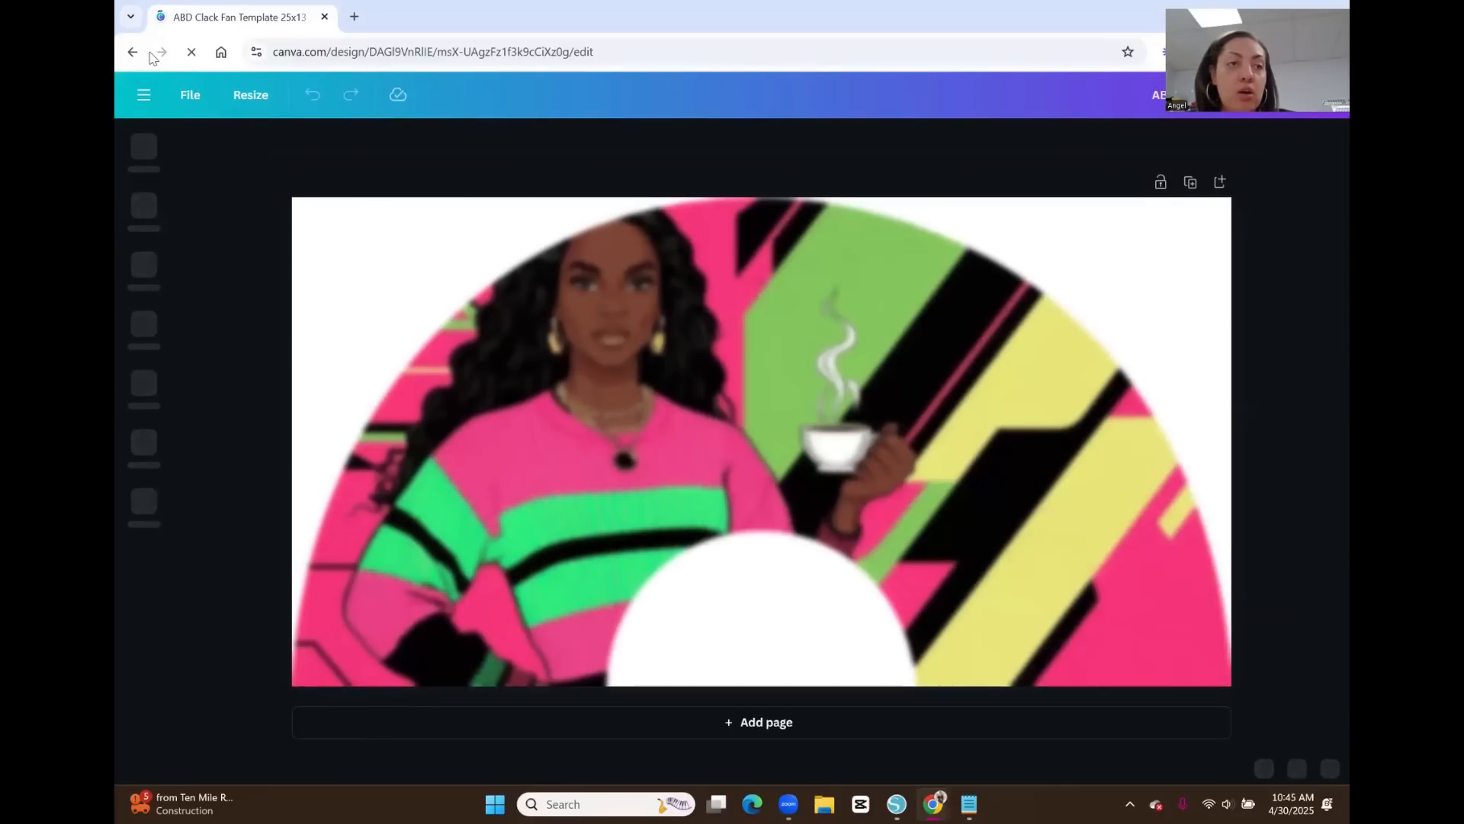
pyautogui.hotkey('alt', 'Left')
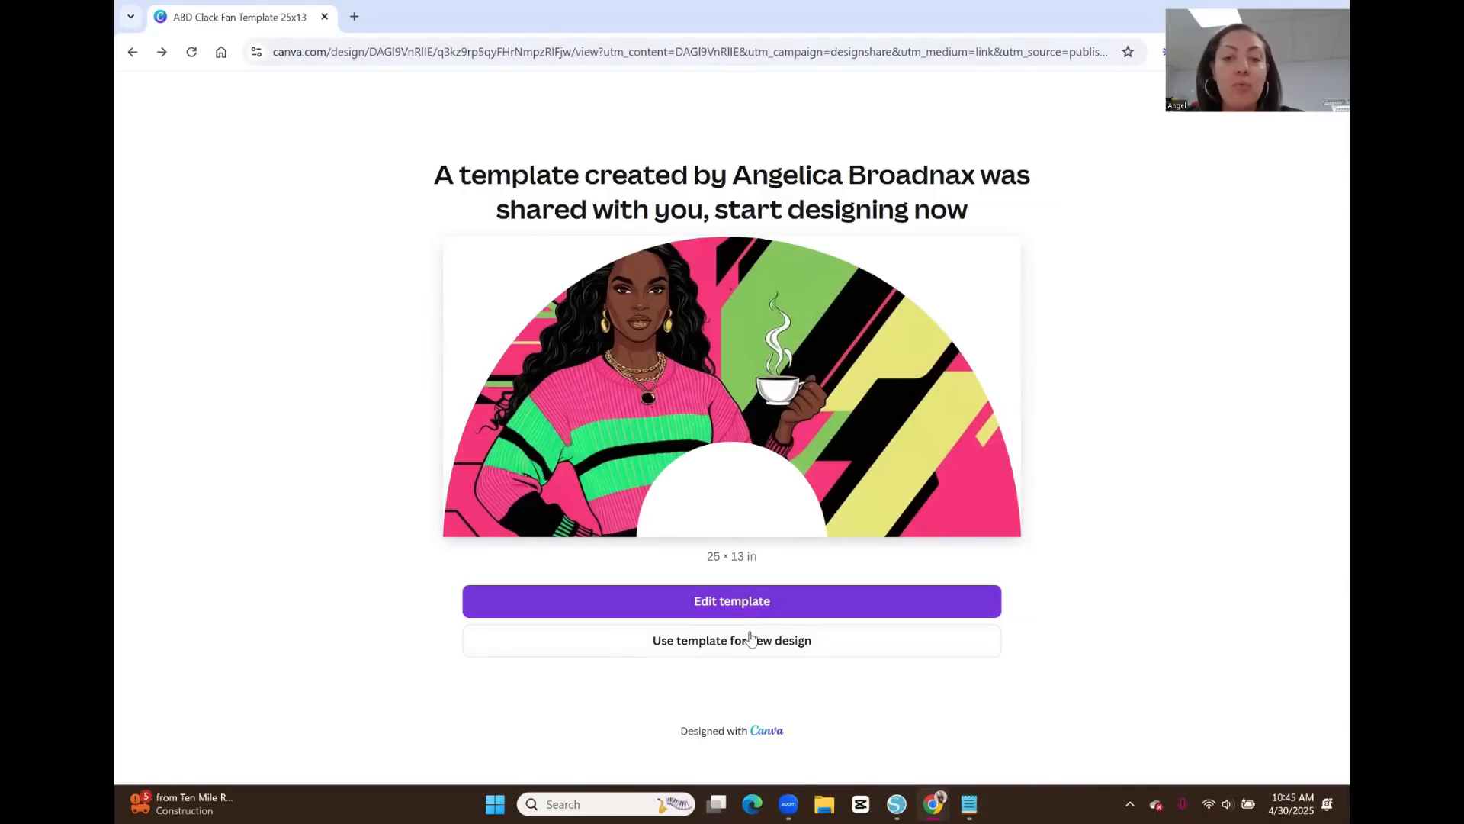
pyautogui.click(739, 648)
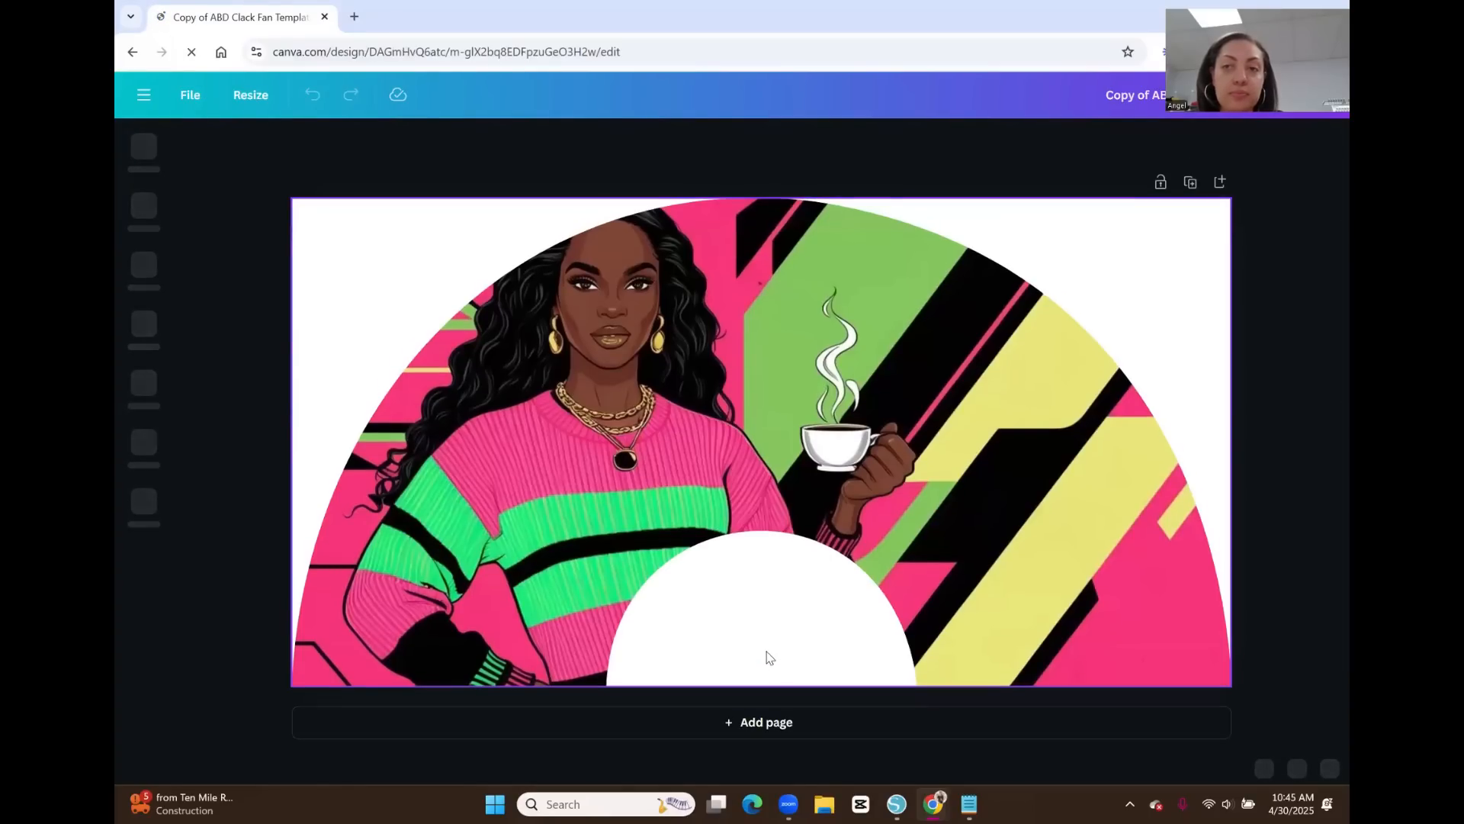
# Remove the sample illustration from the fan-shaped frame so the frame is empty.
pyautogui.click(857, 347)
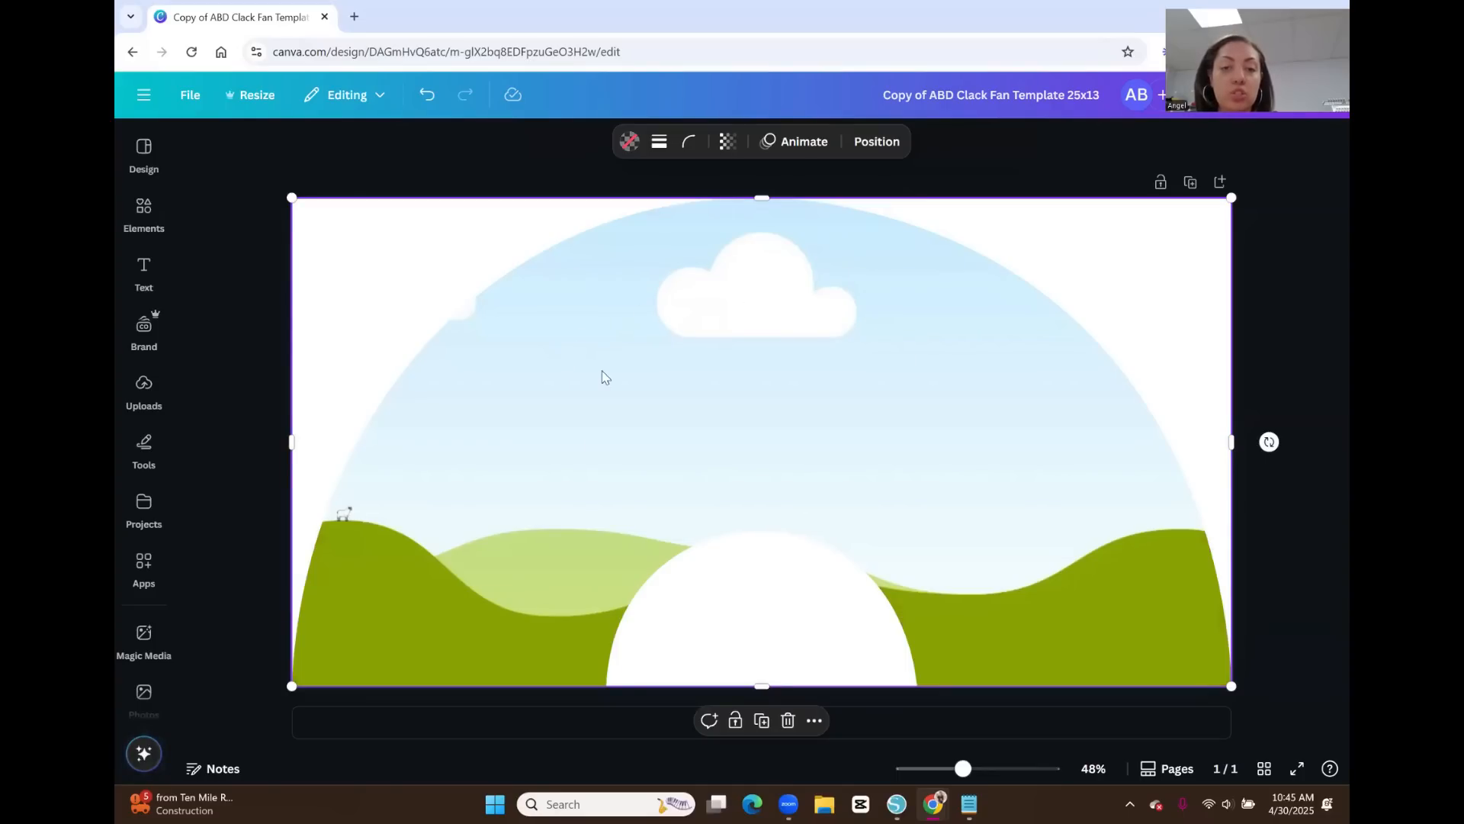
pyautogui.click(427, 94)
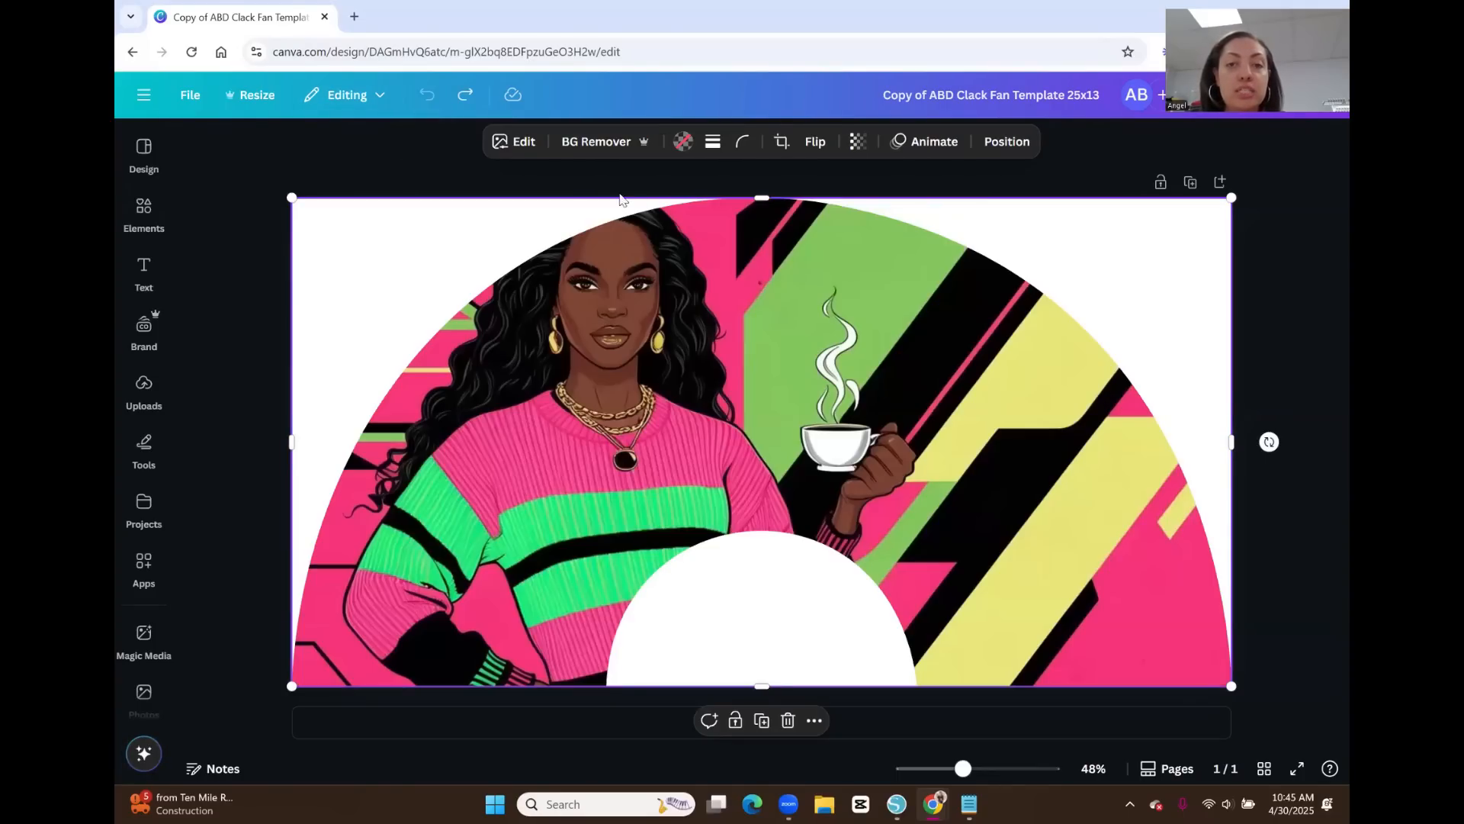
pyautogui.hotkey('ctrl', 'y')
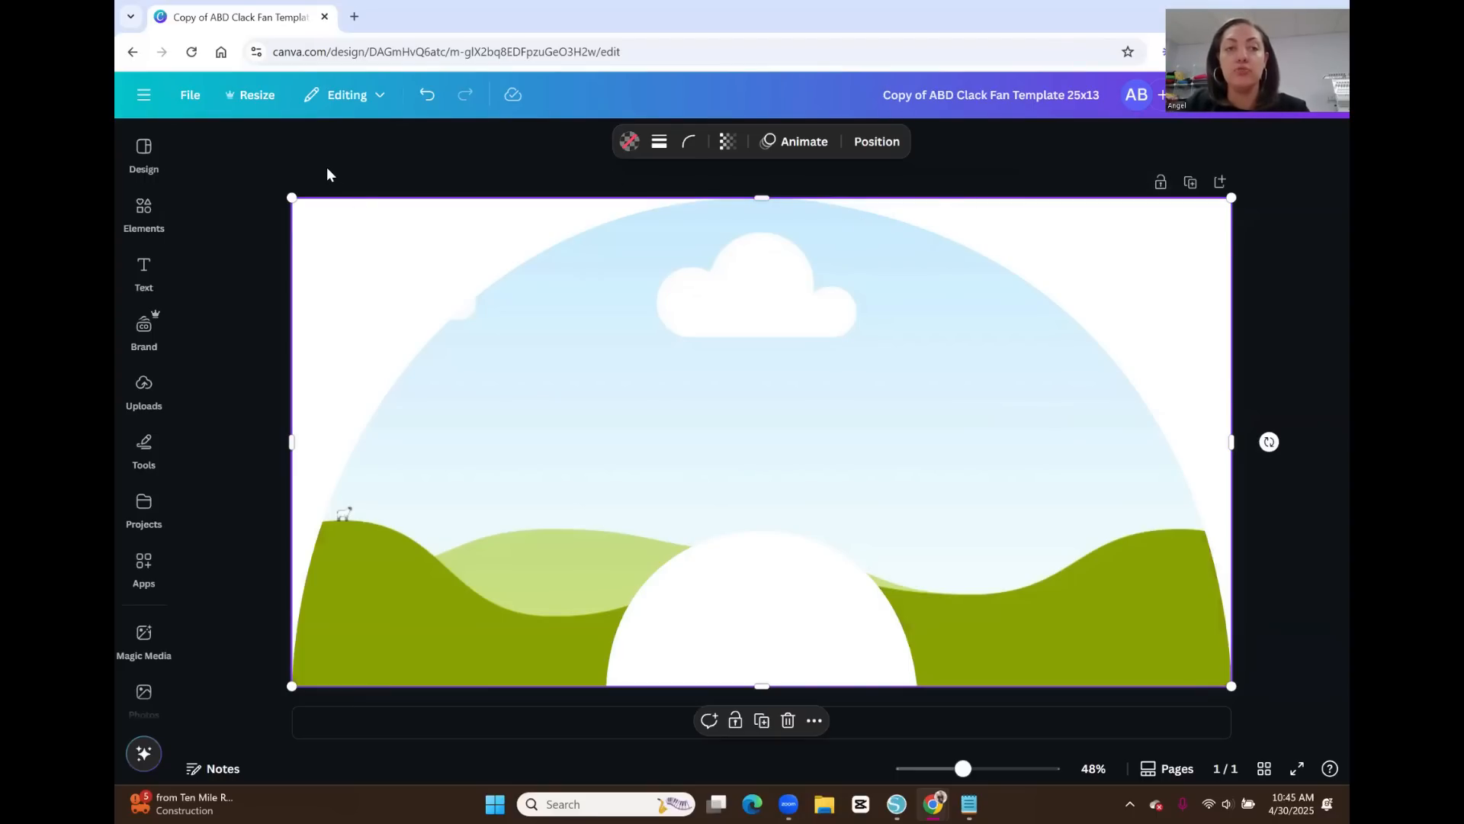
pyautogui.click(125, 147)
pyautogui.click(148, 408)
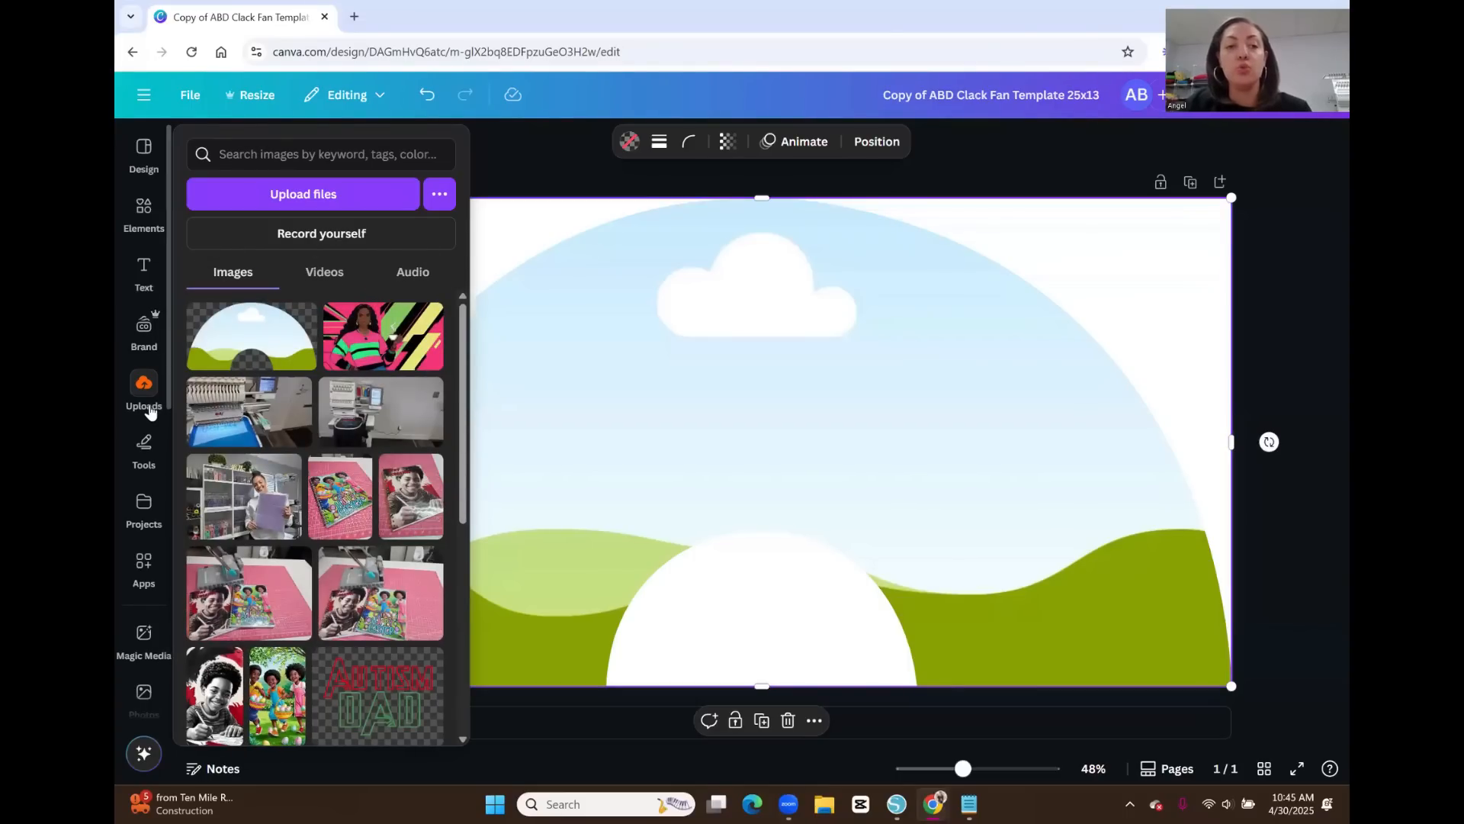
pyautogui.click(856, 716)
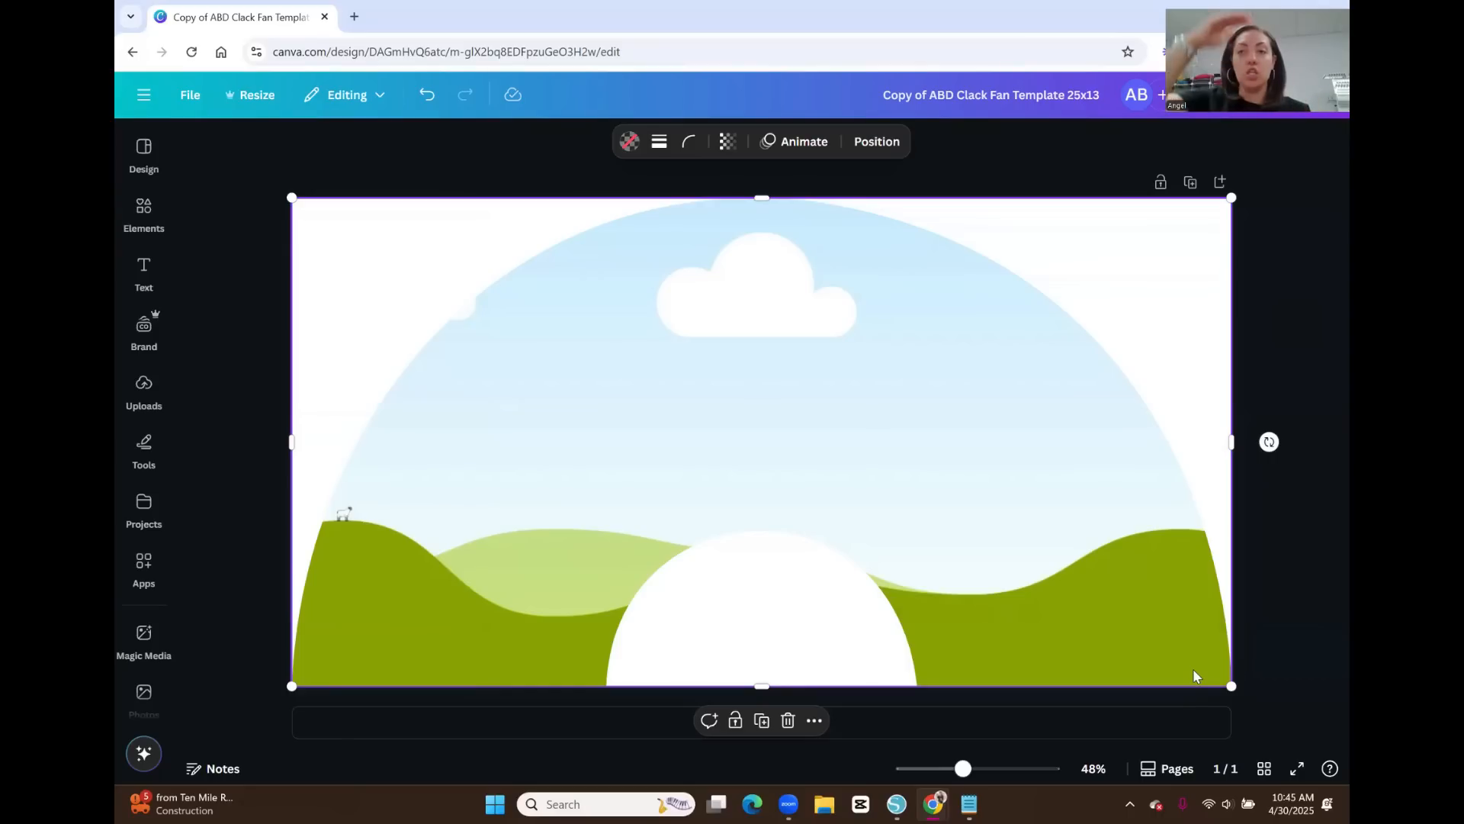
pyautogui.click(1250, 663)
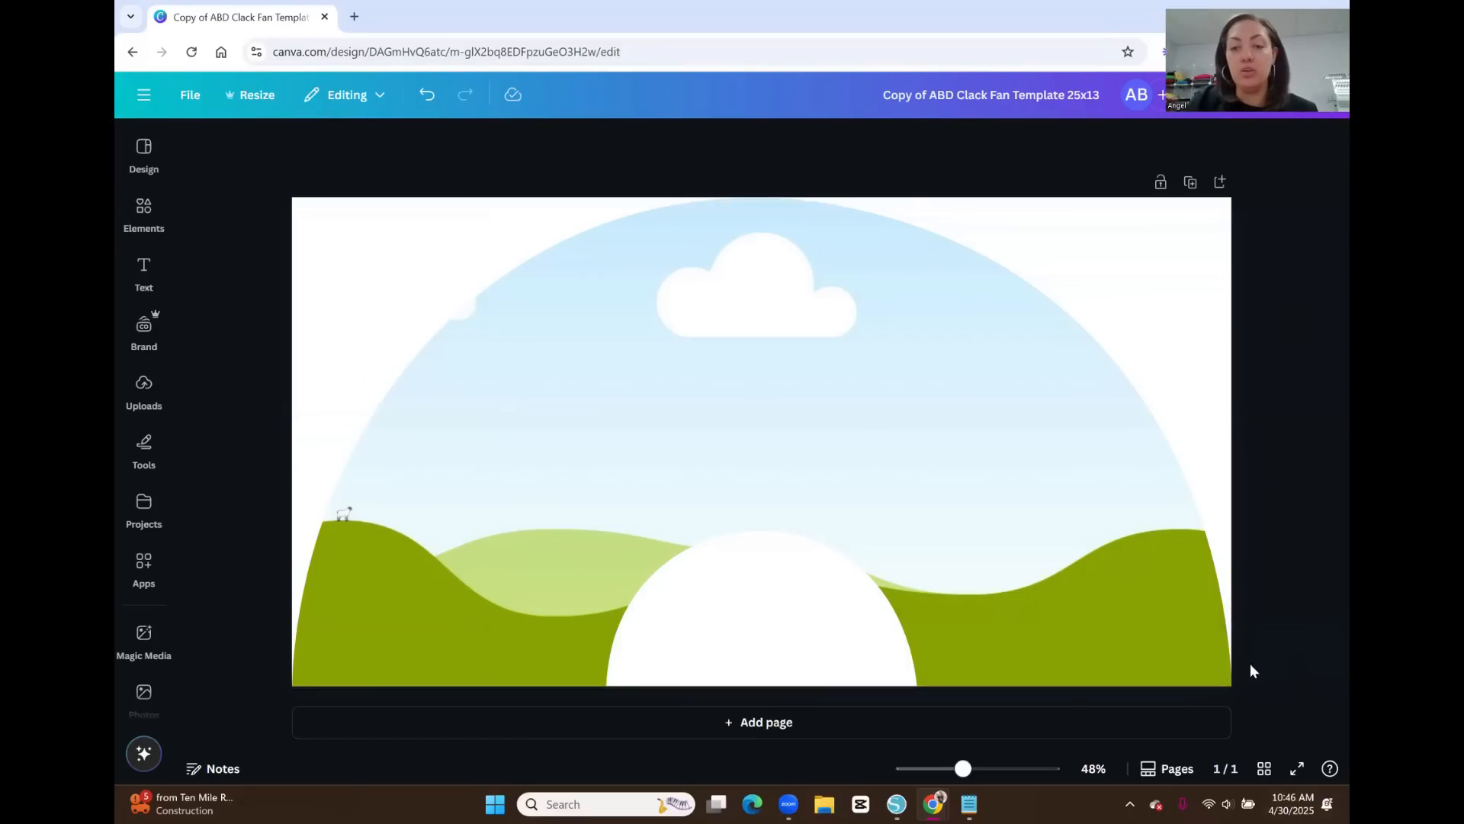
# Add a second page and place the uploaded illustration of the woman holding a cup on it.
pyautogui.click(1138, 729)
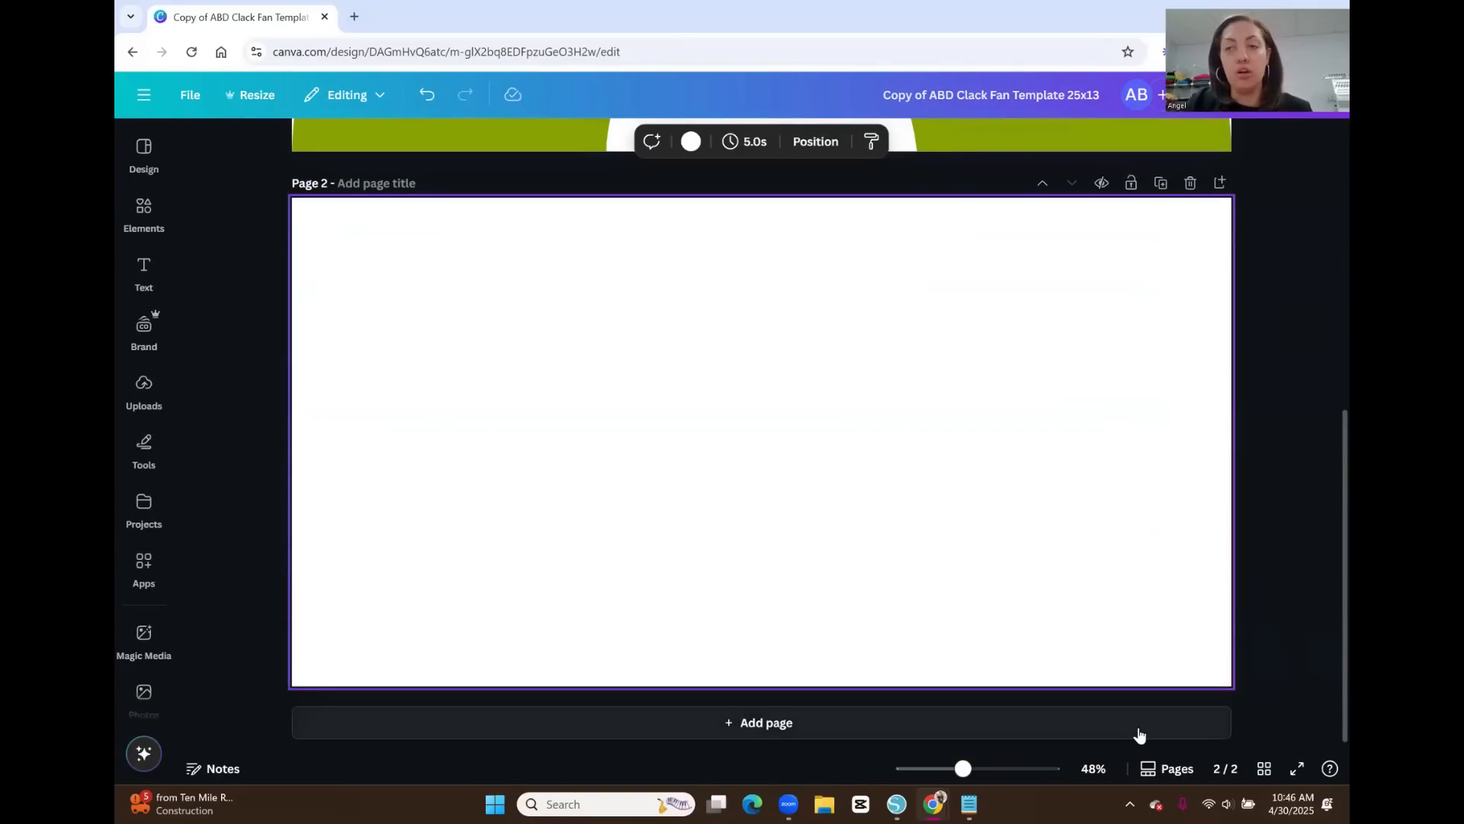
pyautogui.click(150, 385)
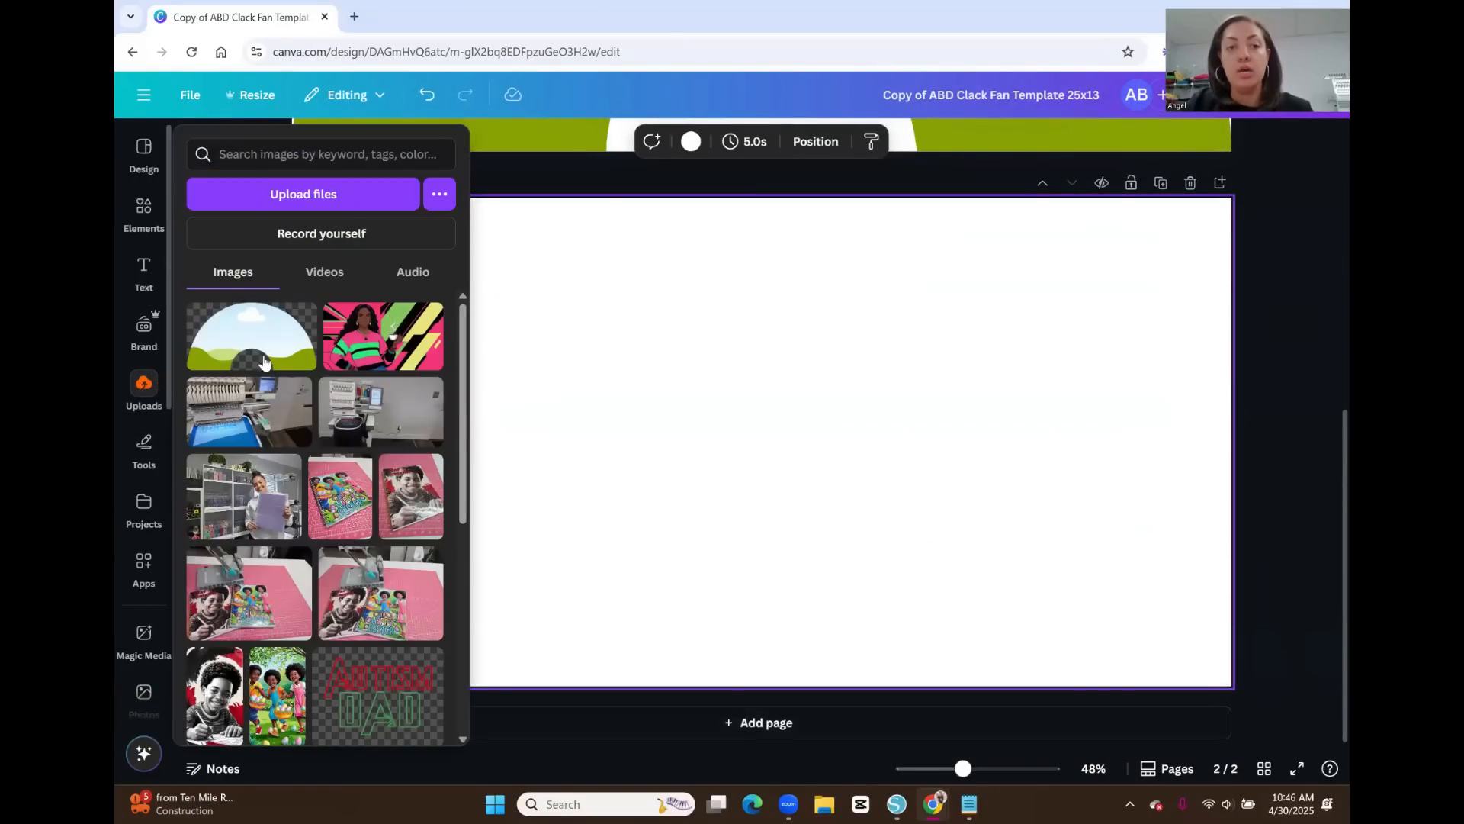
pyautogui.click(337, 343)
pyautogui.click(783, 426)
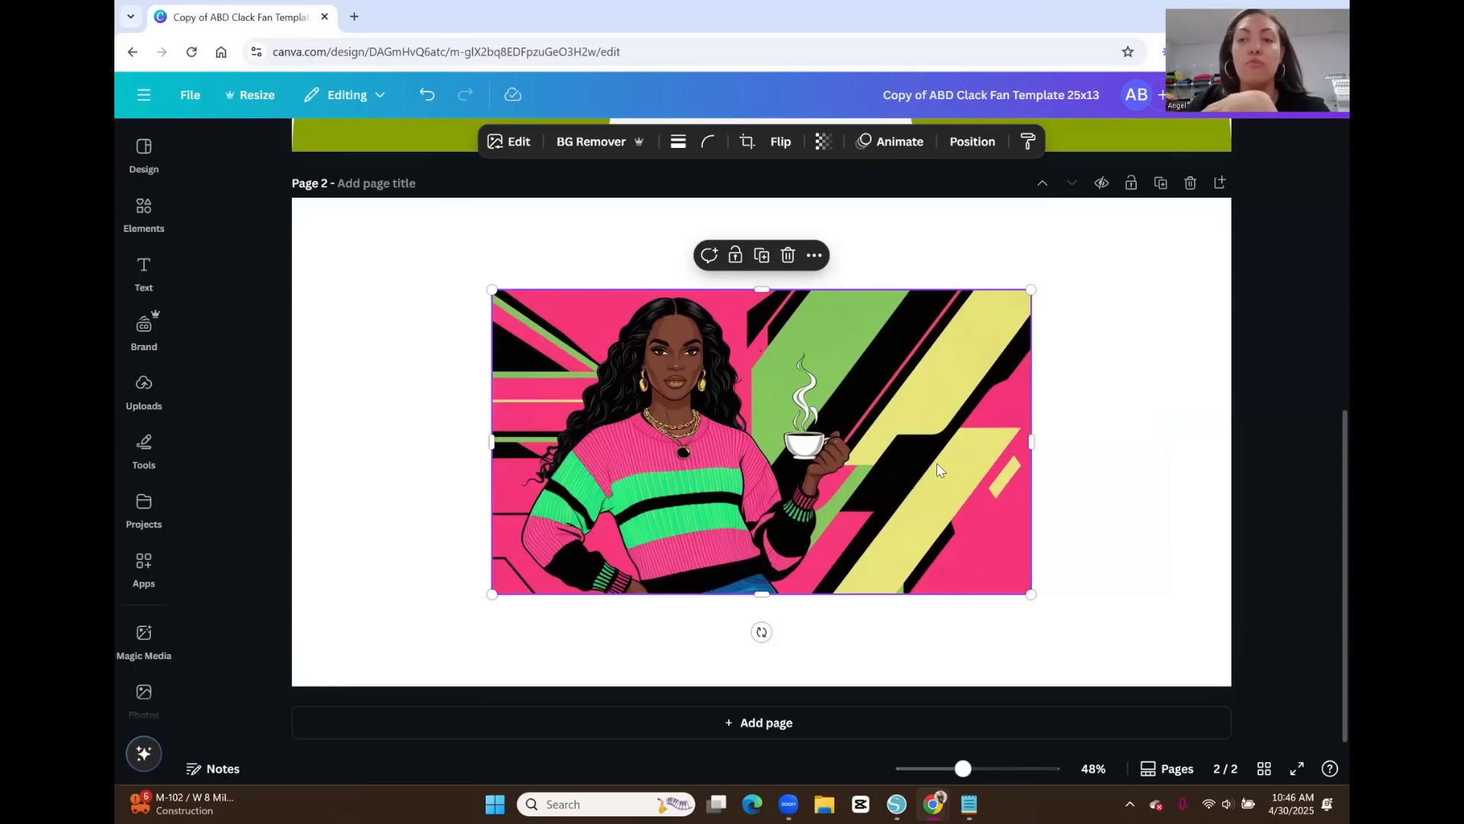
# Delete the second page containing the unframed illustration.
pyautogui.scroll(5, 1186, 432)
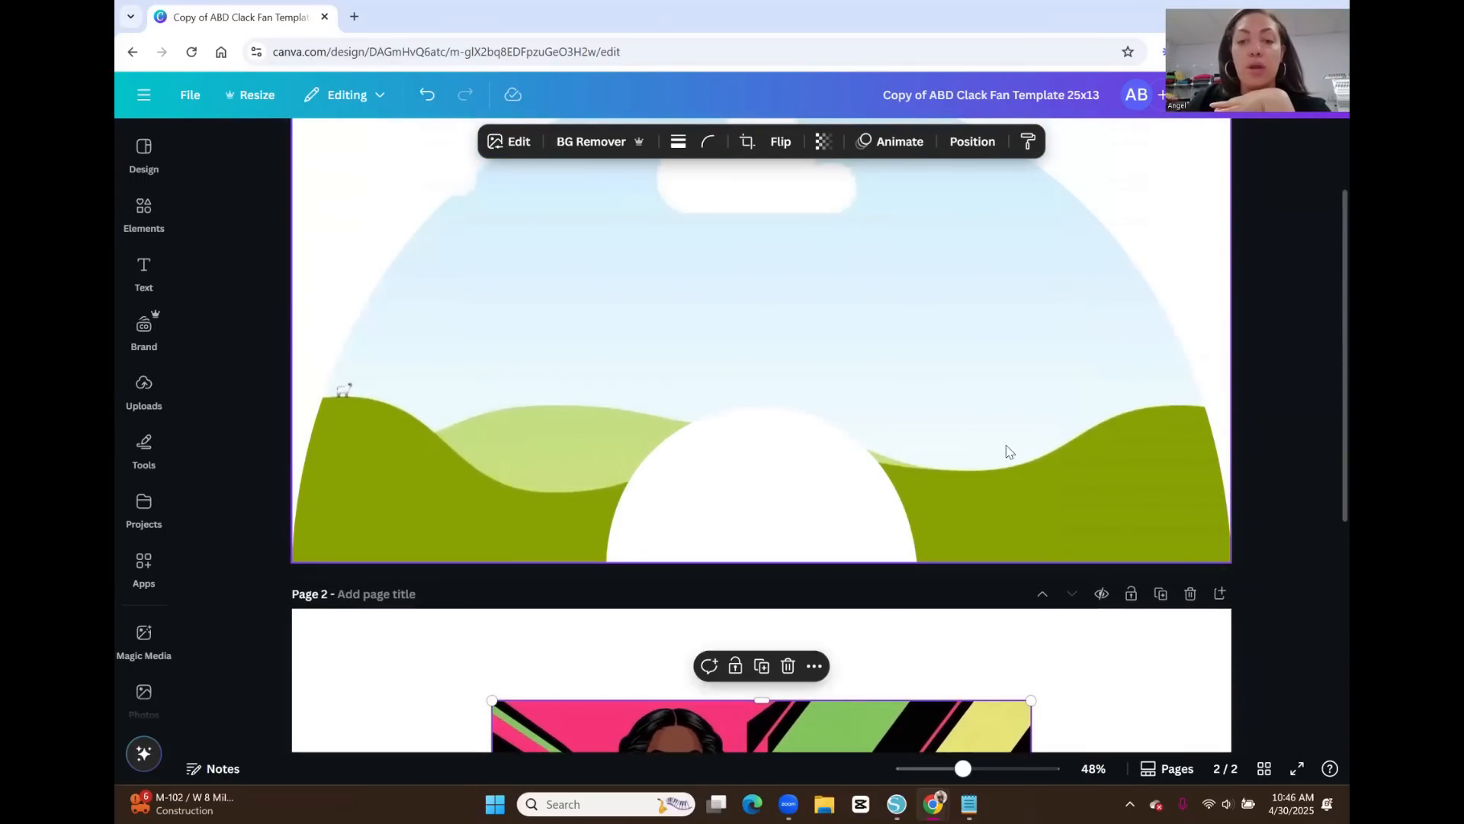
pyautogui.scroll(-4, 1035, 557)
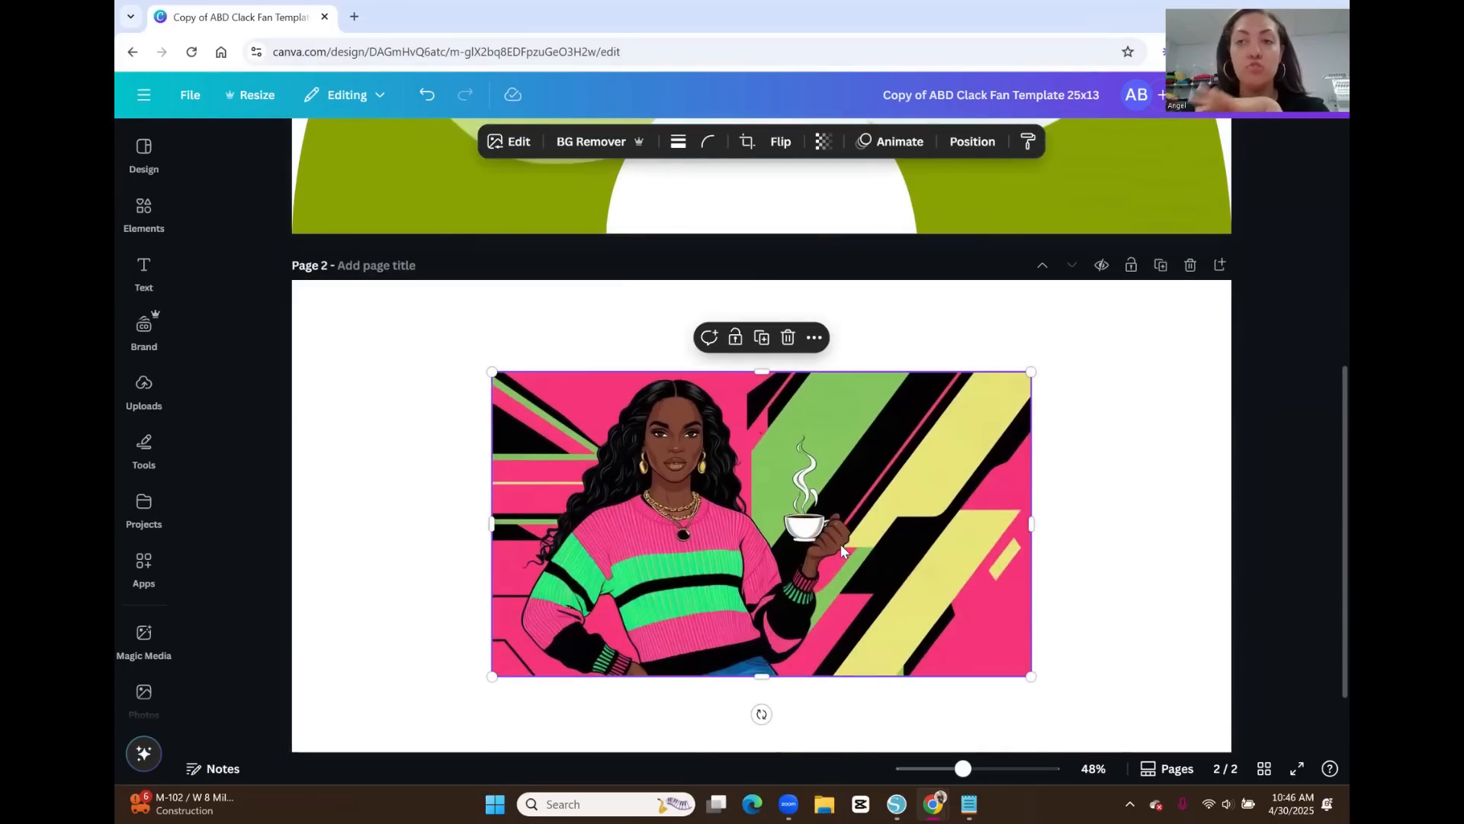
pyautogui.moveTo(963, 768); pyautogui.dragTo(949, 768)
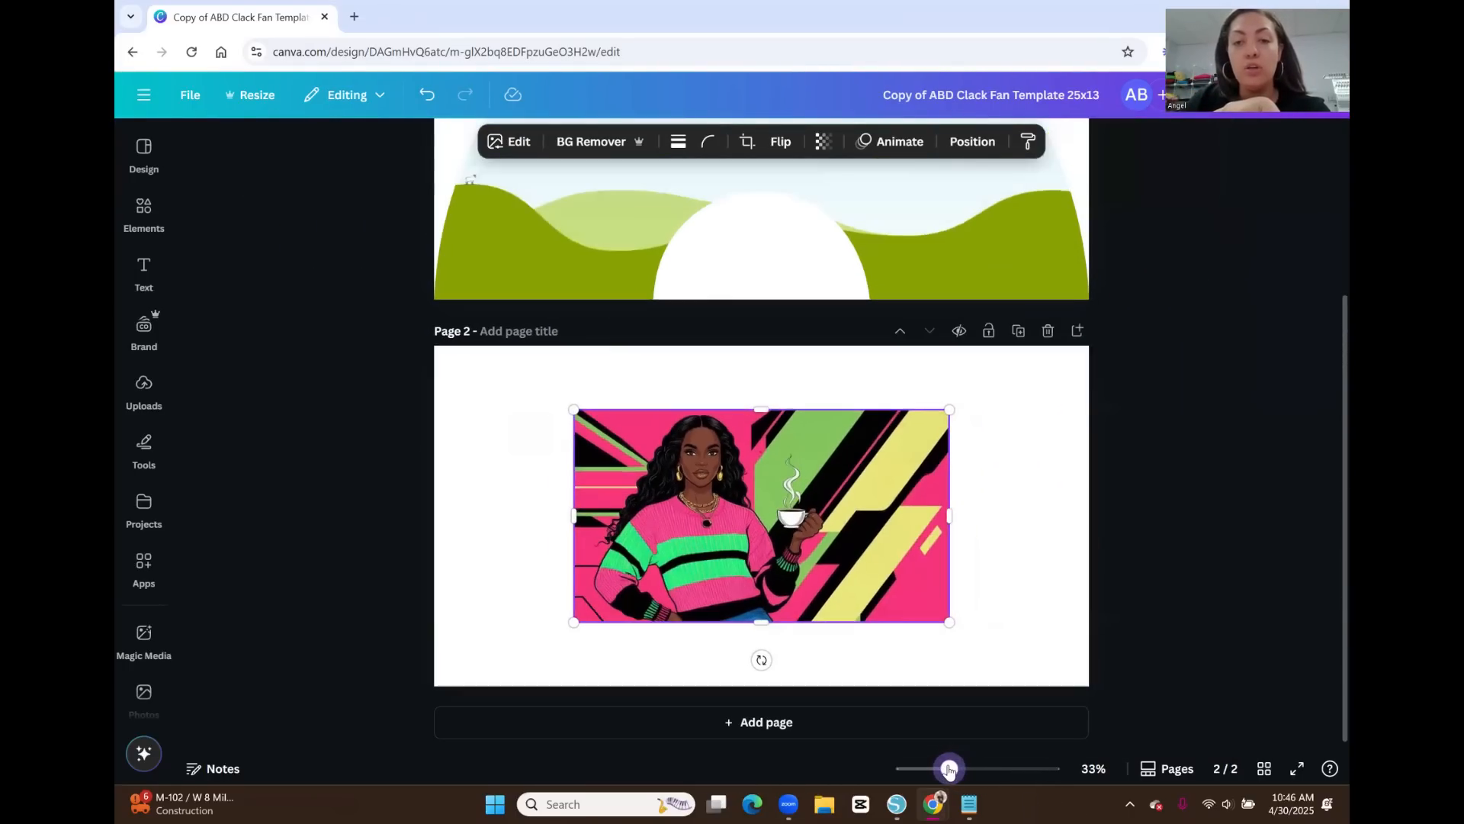
pyautogui.click(1043, 337)
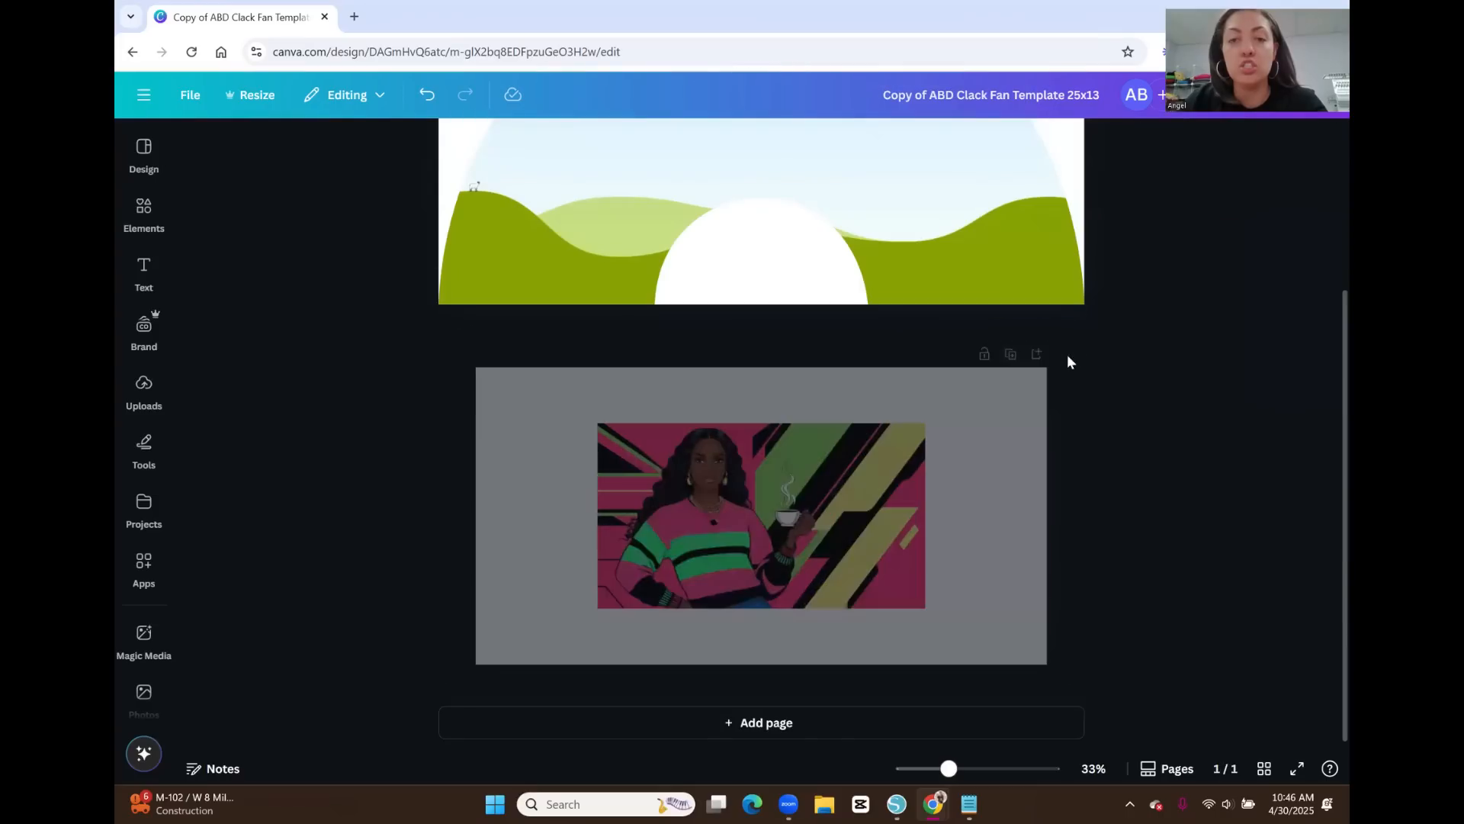
# Fill the empty fan frame with the uploaded illustration of the woman holding a cup.
pyautogui.click(146, 320)
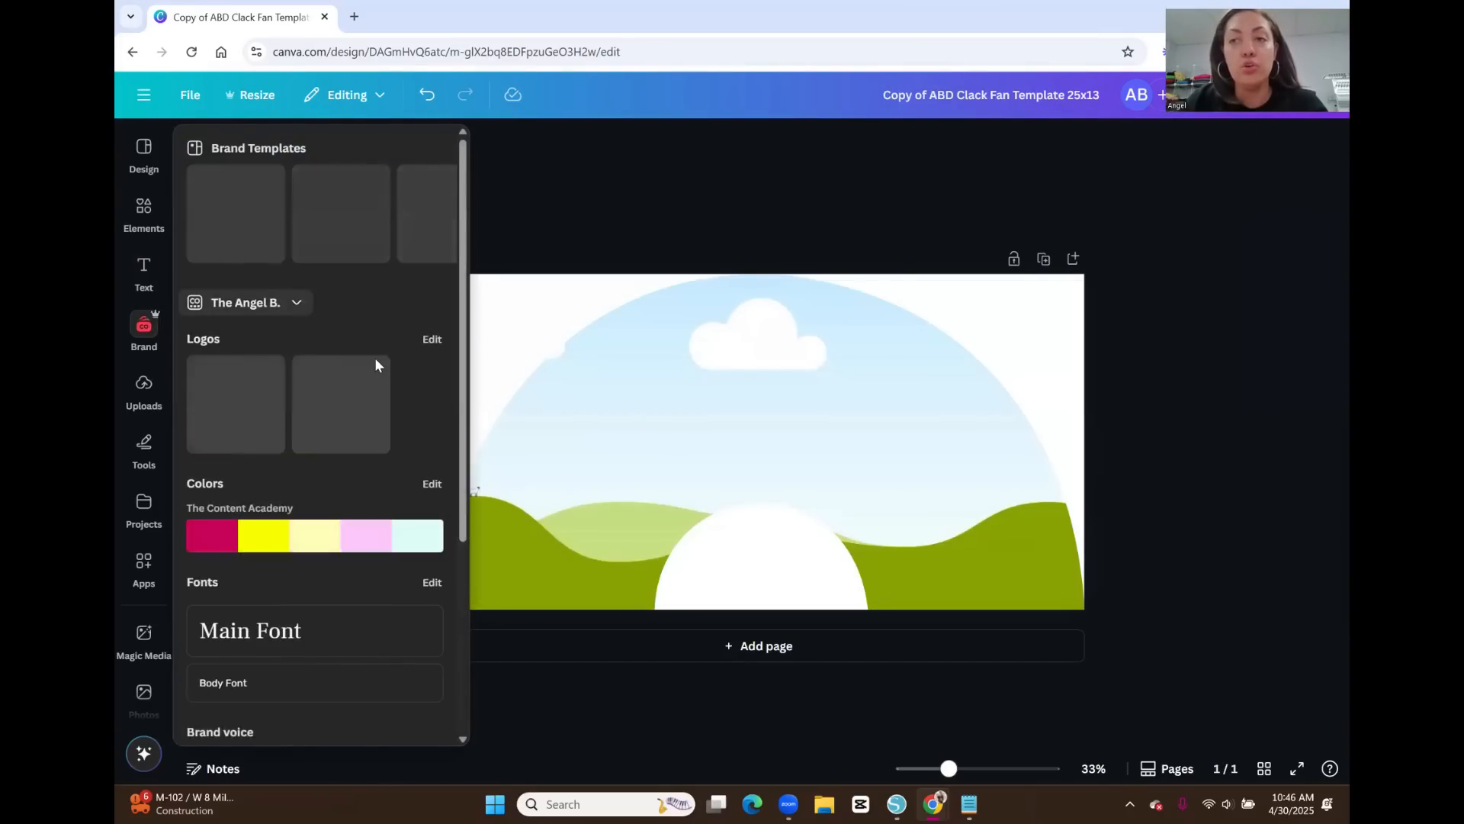
pyautogui.click(144, 444)
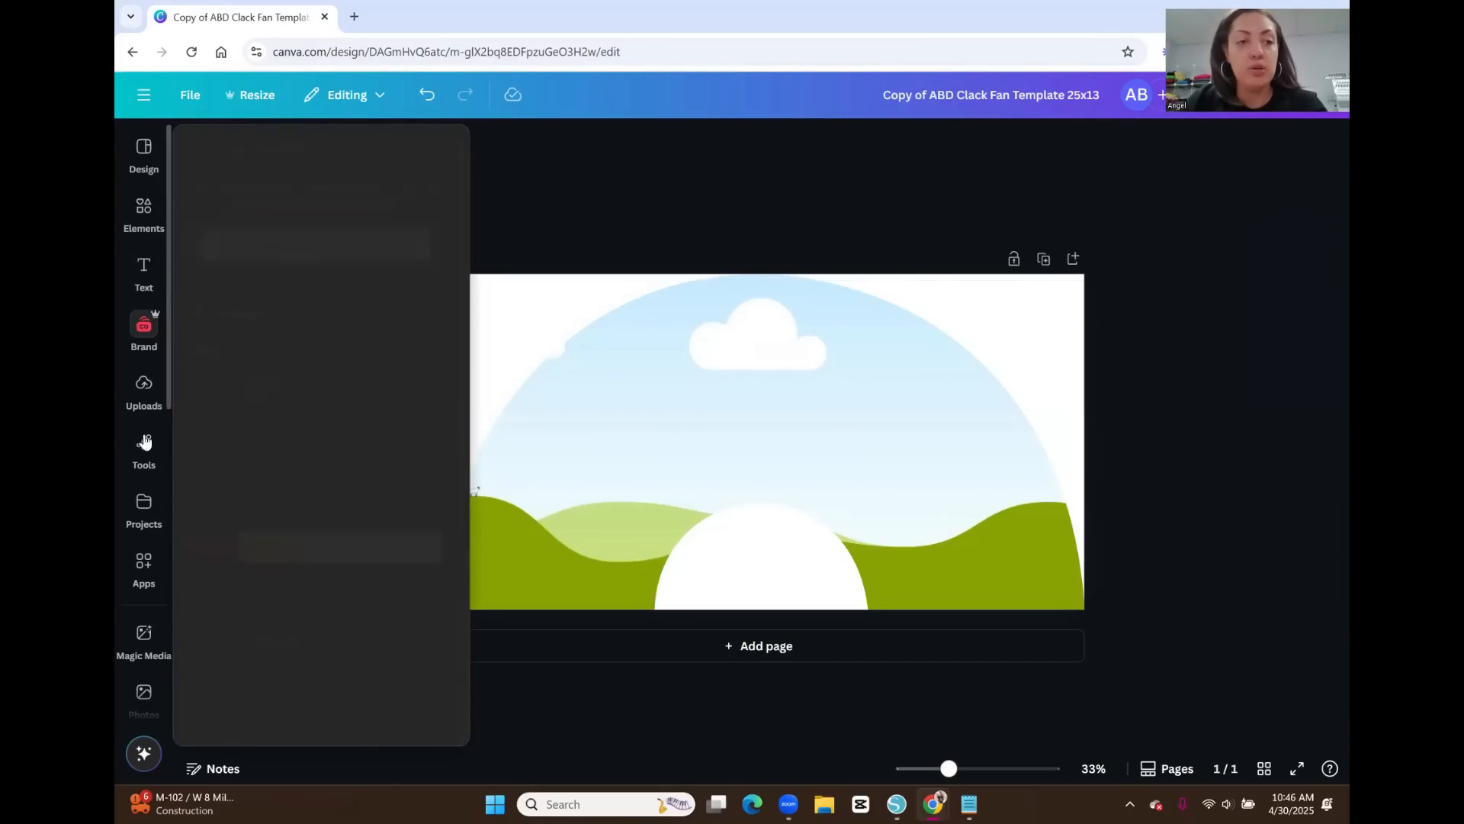
pyautogui.click(145, 396)
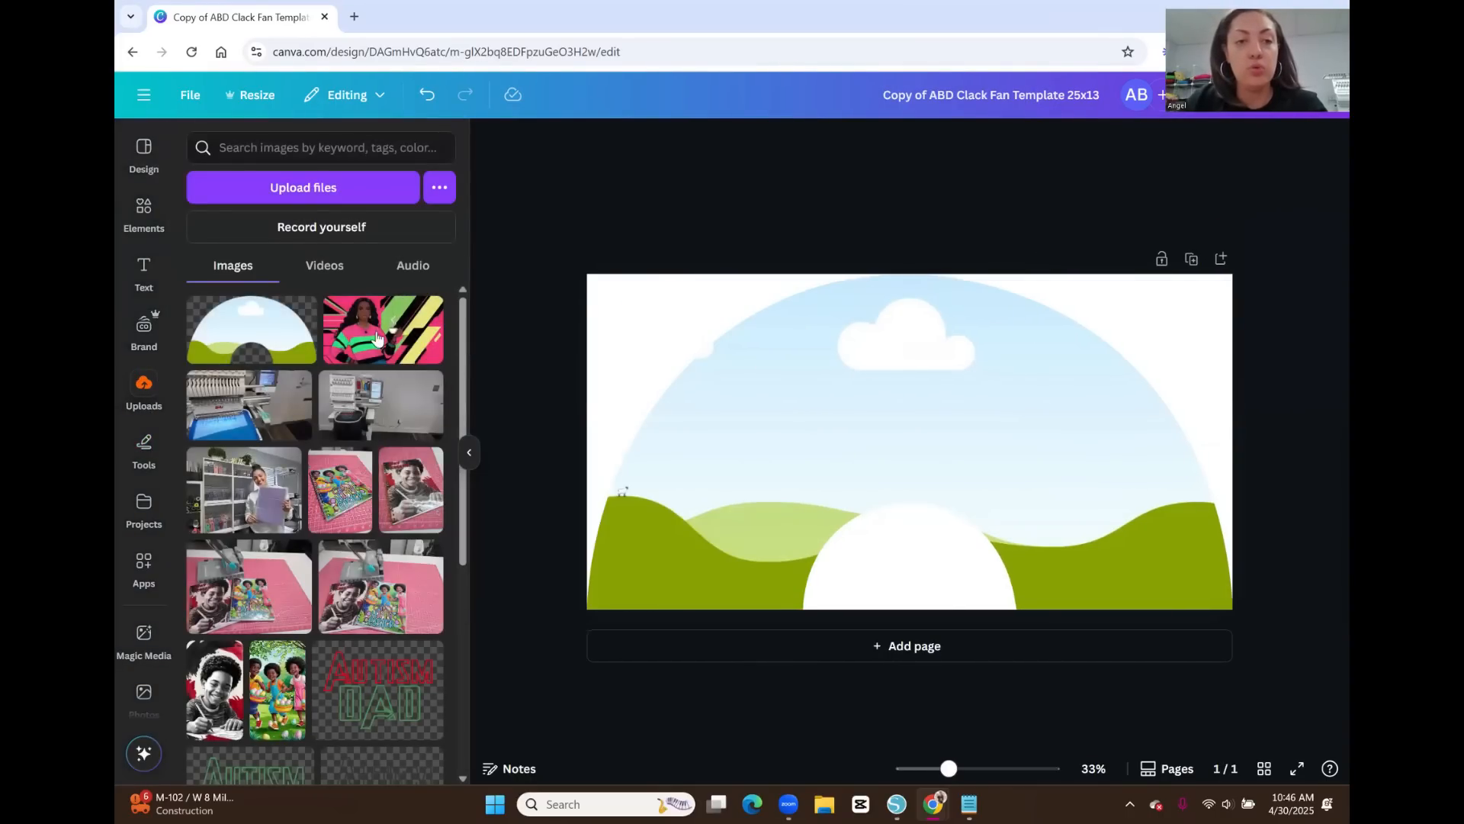
pyautogui.moveTo(374, 344); pyautogui.dragTo(772, 332)
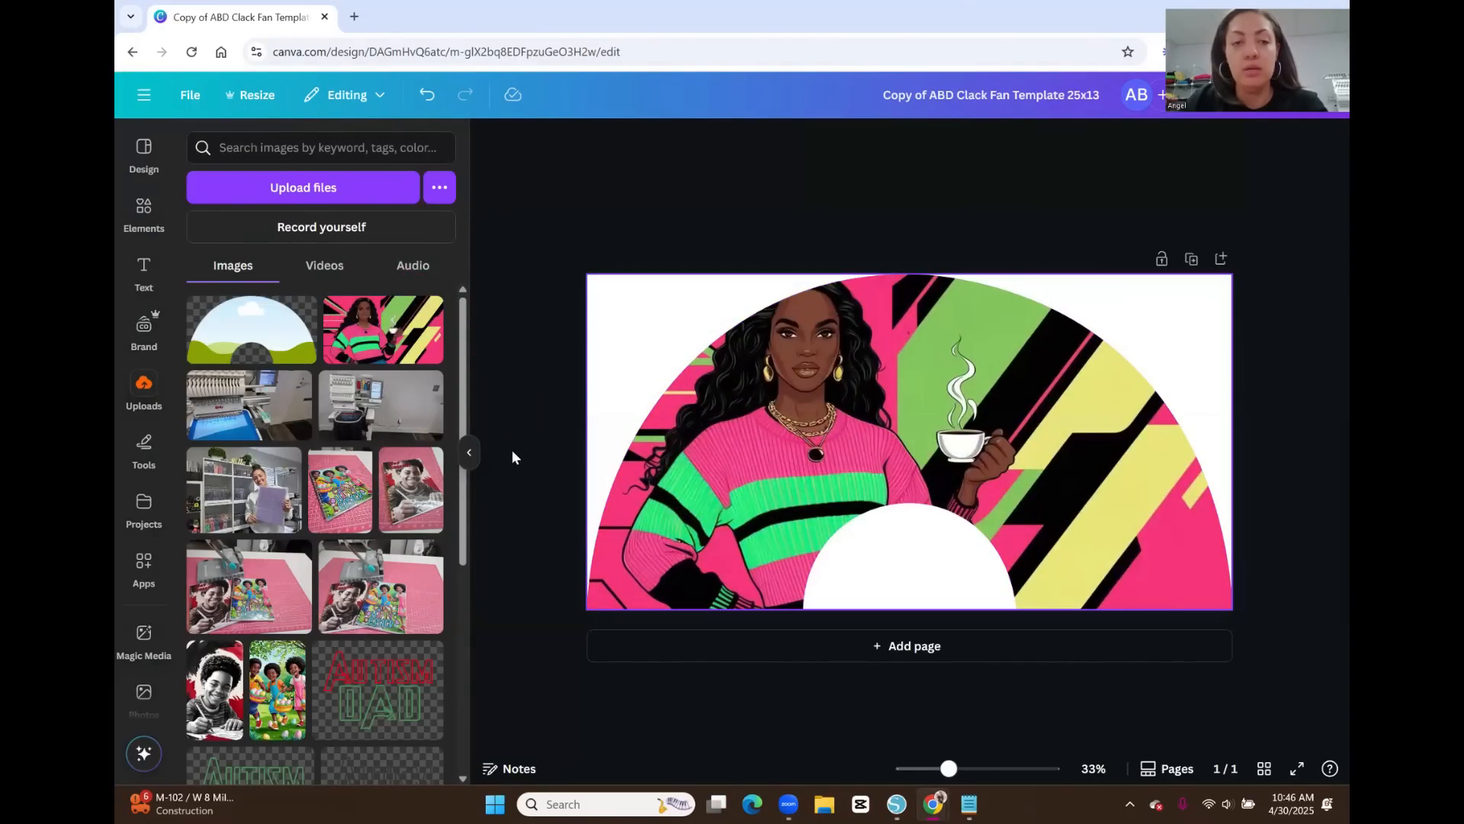
pyautogui.click(469, 452)
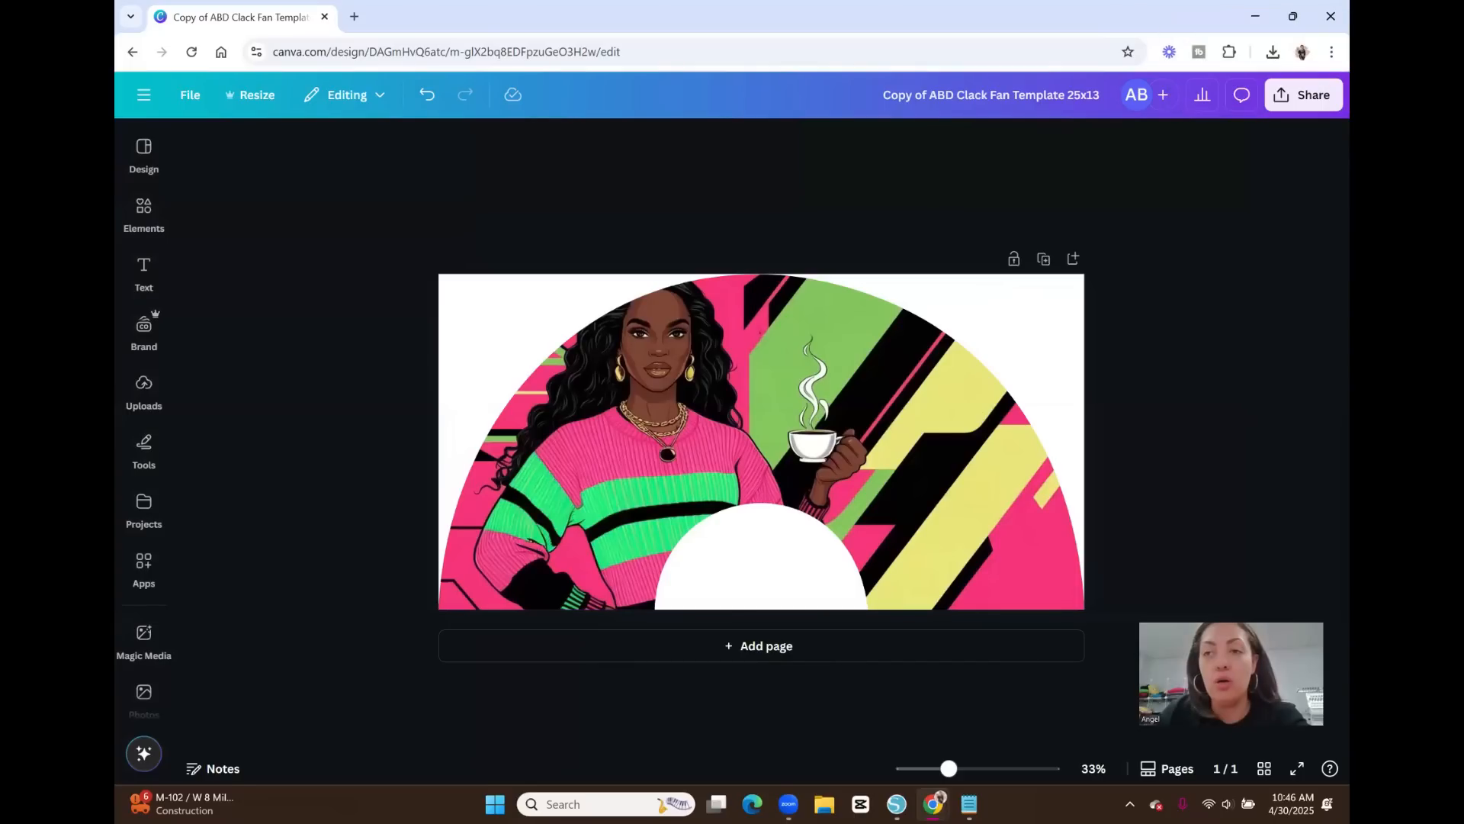
# Download the fan design as a PNG at size 3.125 (7,500 × 3,900 px) with a transparent background.
pyautogui.click(1314, 86)
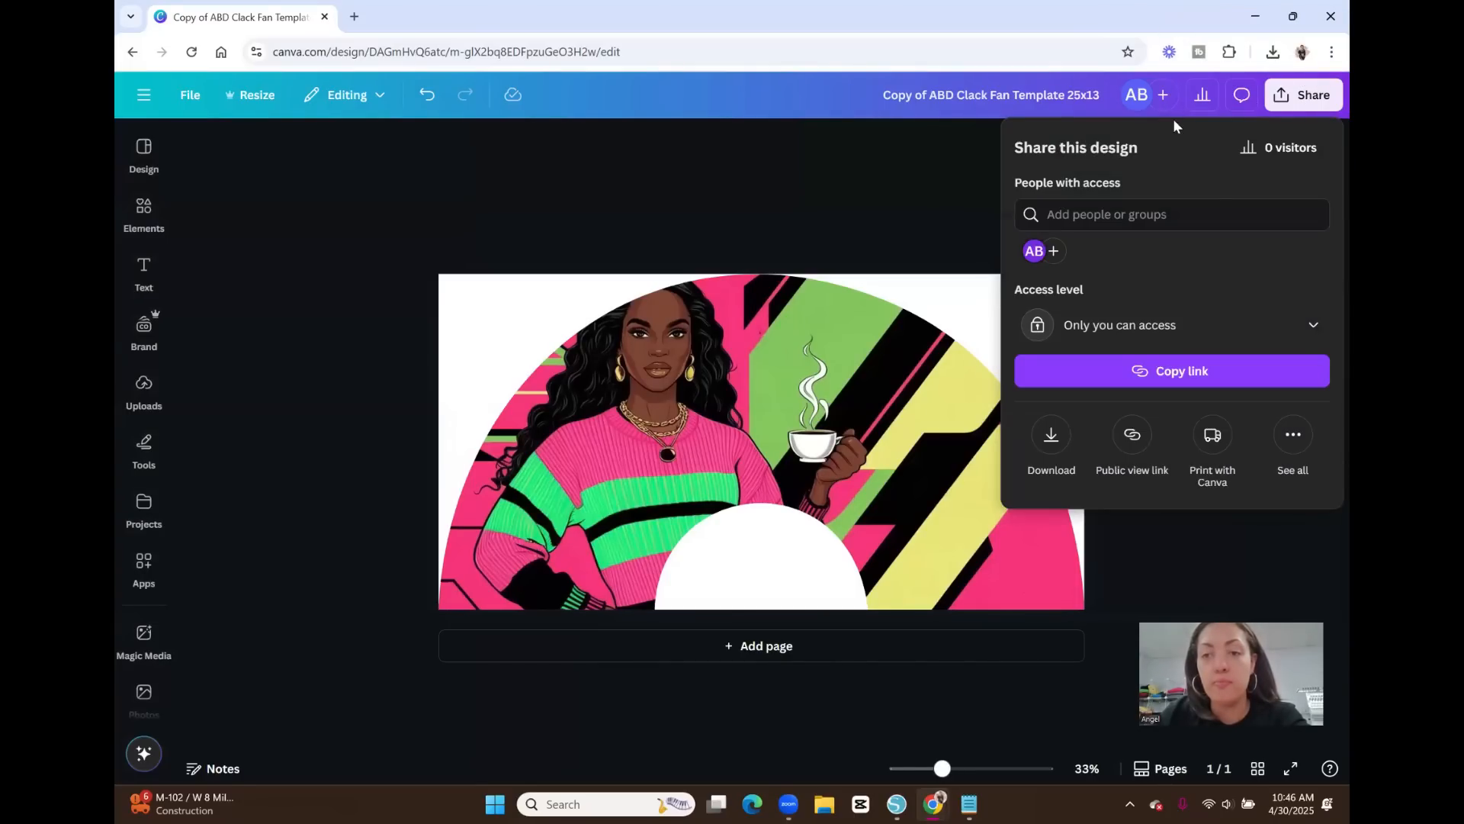
pyautogui.click(1051, 439)
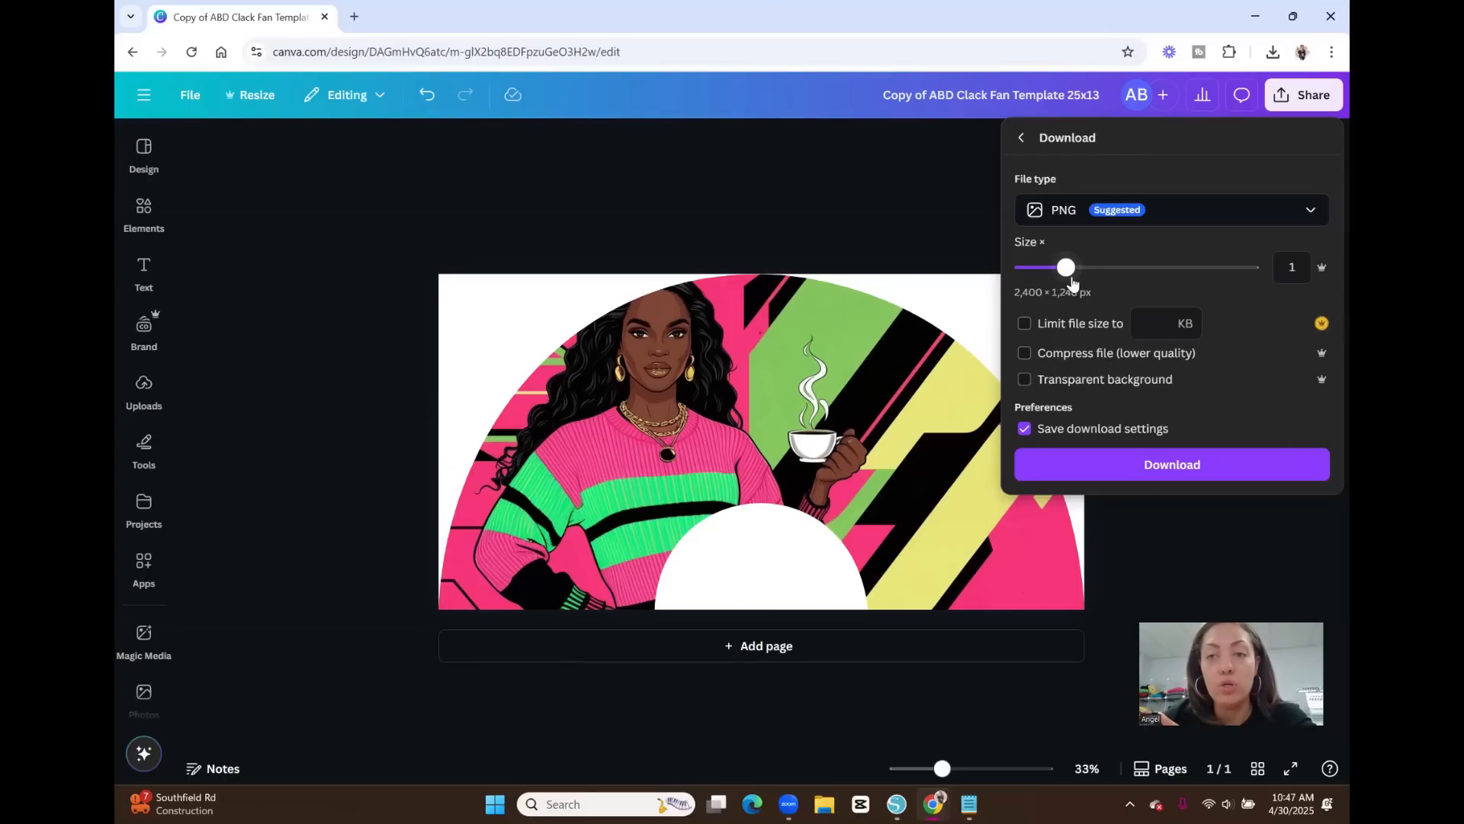
pyautogui.moveTo(1075, 272); pyautogui.dragTo(1279, 276)
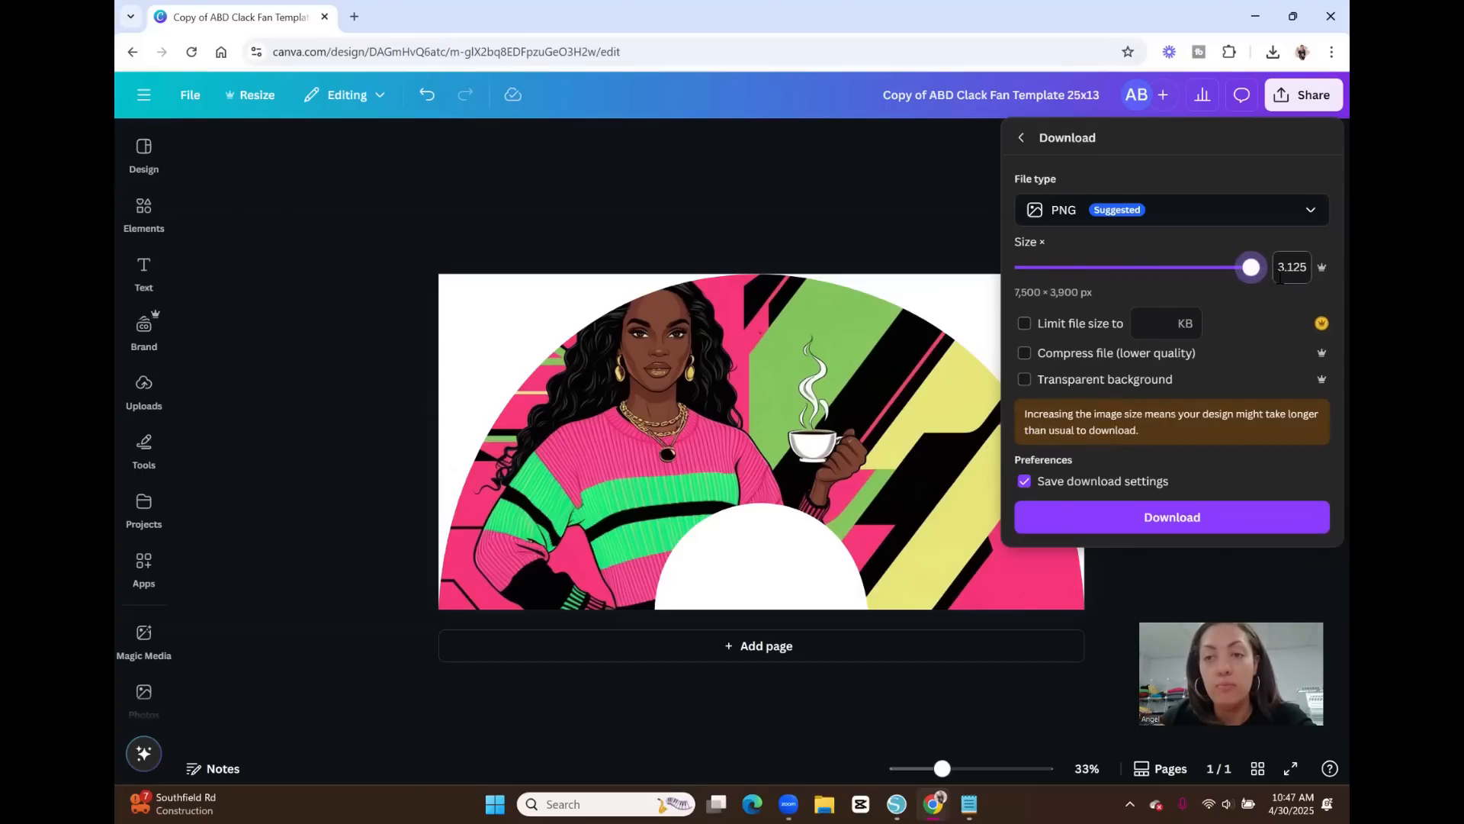
pyautogui.click(1078, 381)
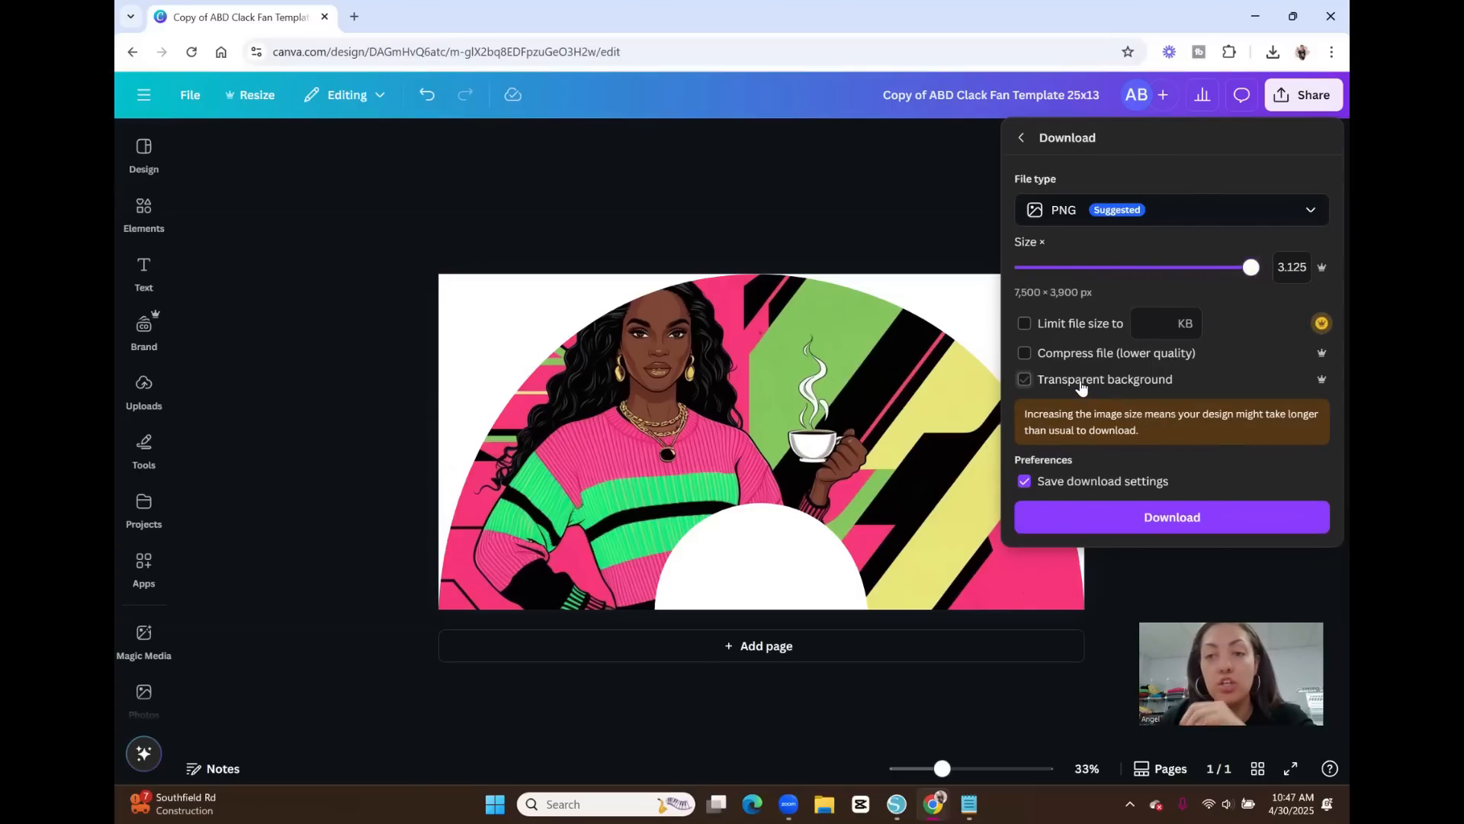
pyautogui.click(1157, 521)
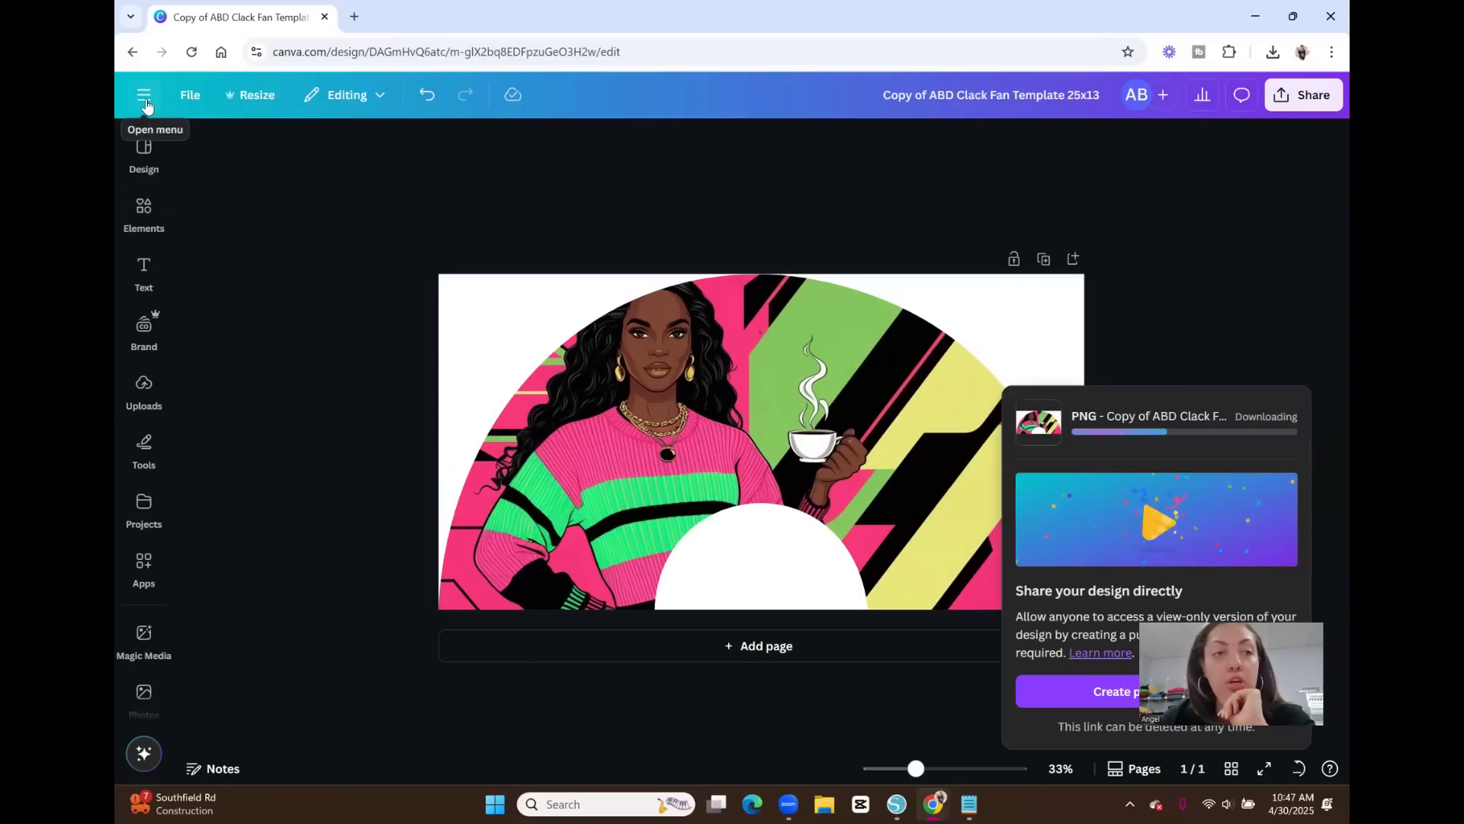
# Add a blank second page below the finished fan design.
pyautogui.click(143, 96)
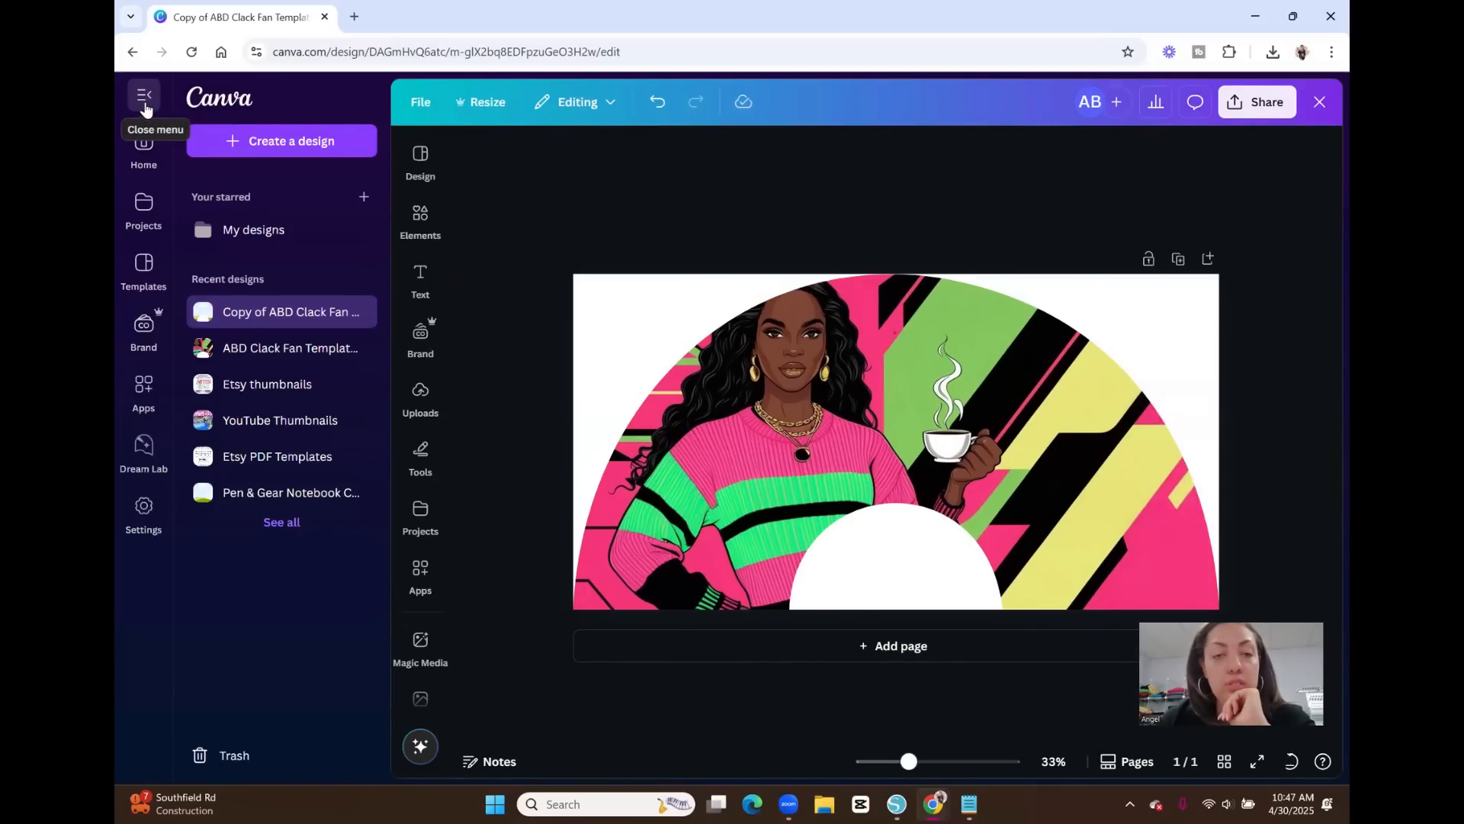
pyautogui.click(897, 647)
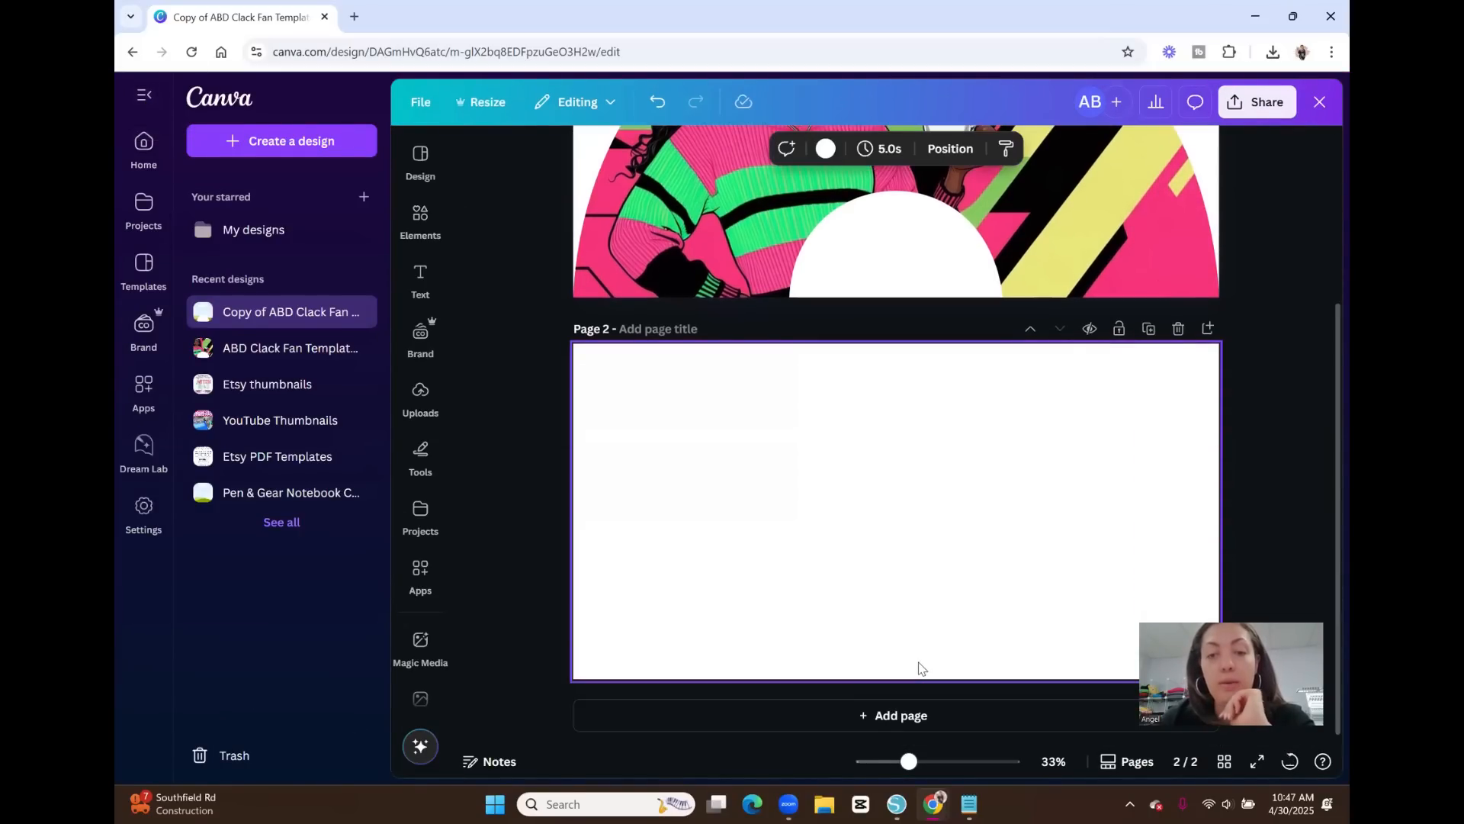
pyautogui.click(144, 95)
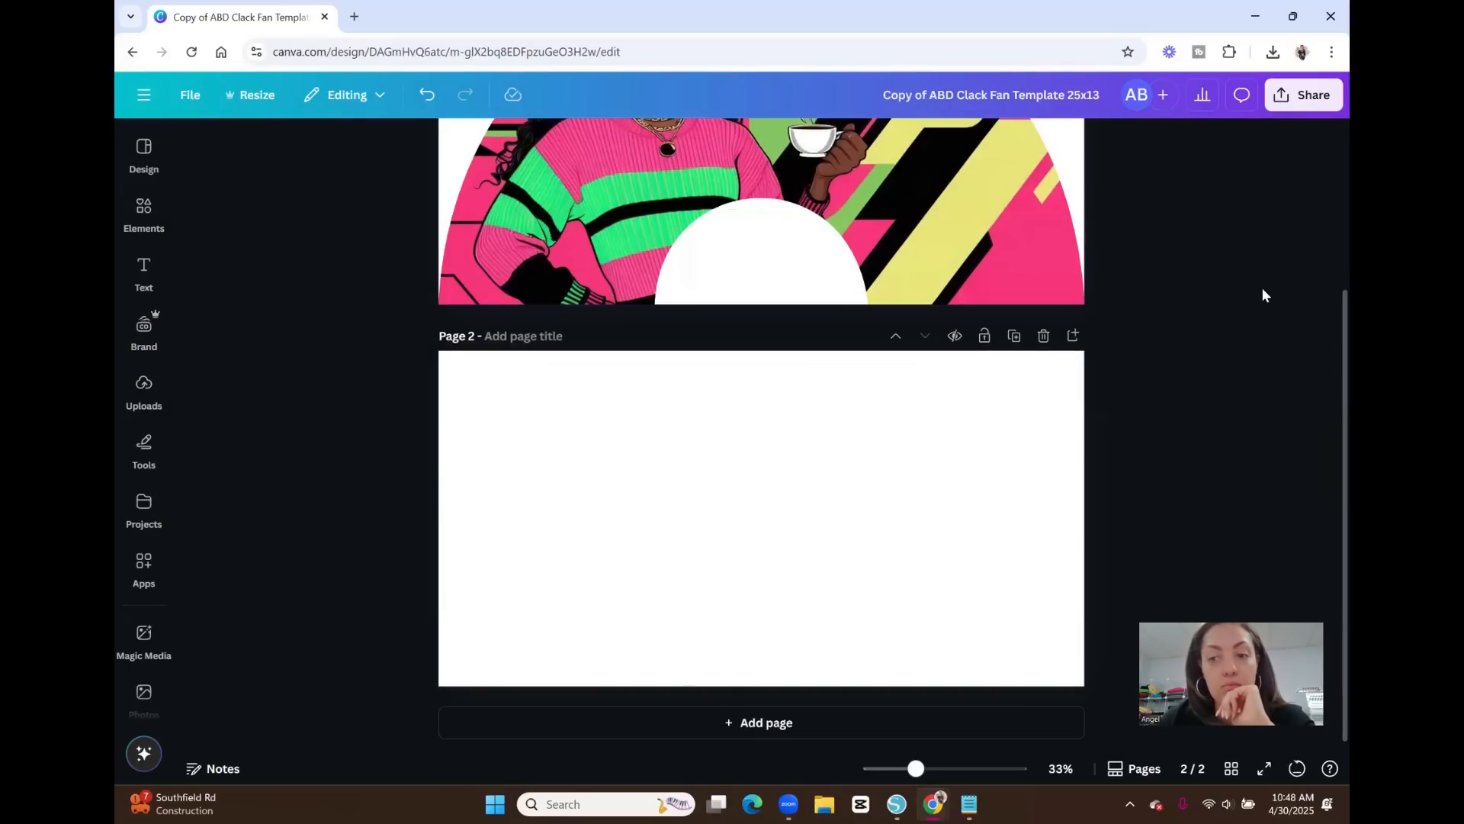
# Check the browser's recent downloads and look over the design's pages and download settings.
pyautogui.click(1273, 52)
pyautogui.click(1273, 52)
pyautogui.scroll(3, 1193, 328)
pyautogui.scroll(-3, 1193, 329)
pyautogui.scroll(3, 1193, 331)
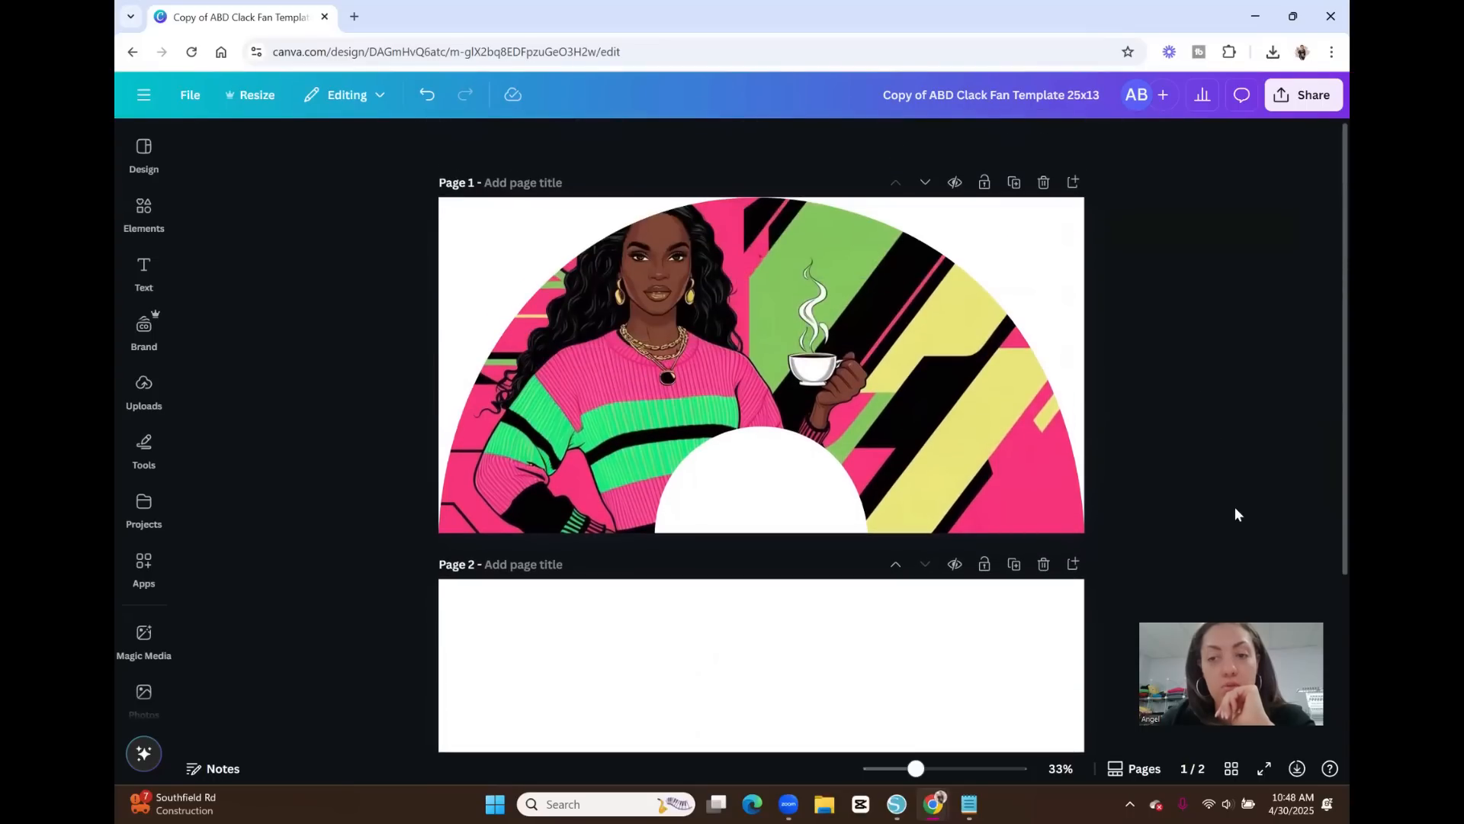
pyautogui.click(1277, 107)
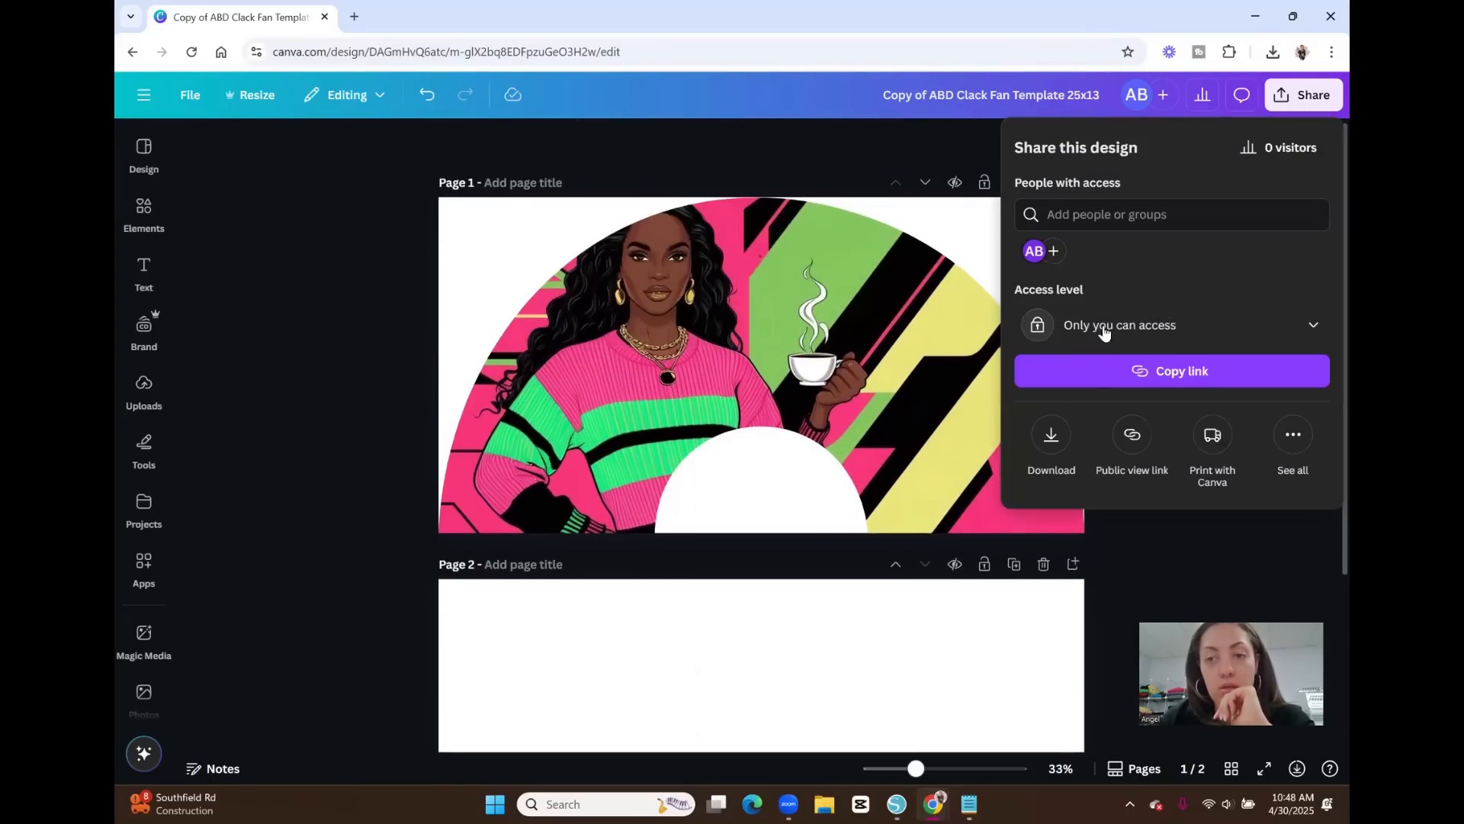
pyautogui.click(1048, 433)
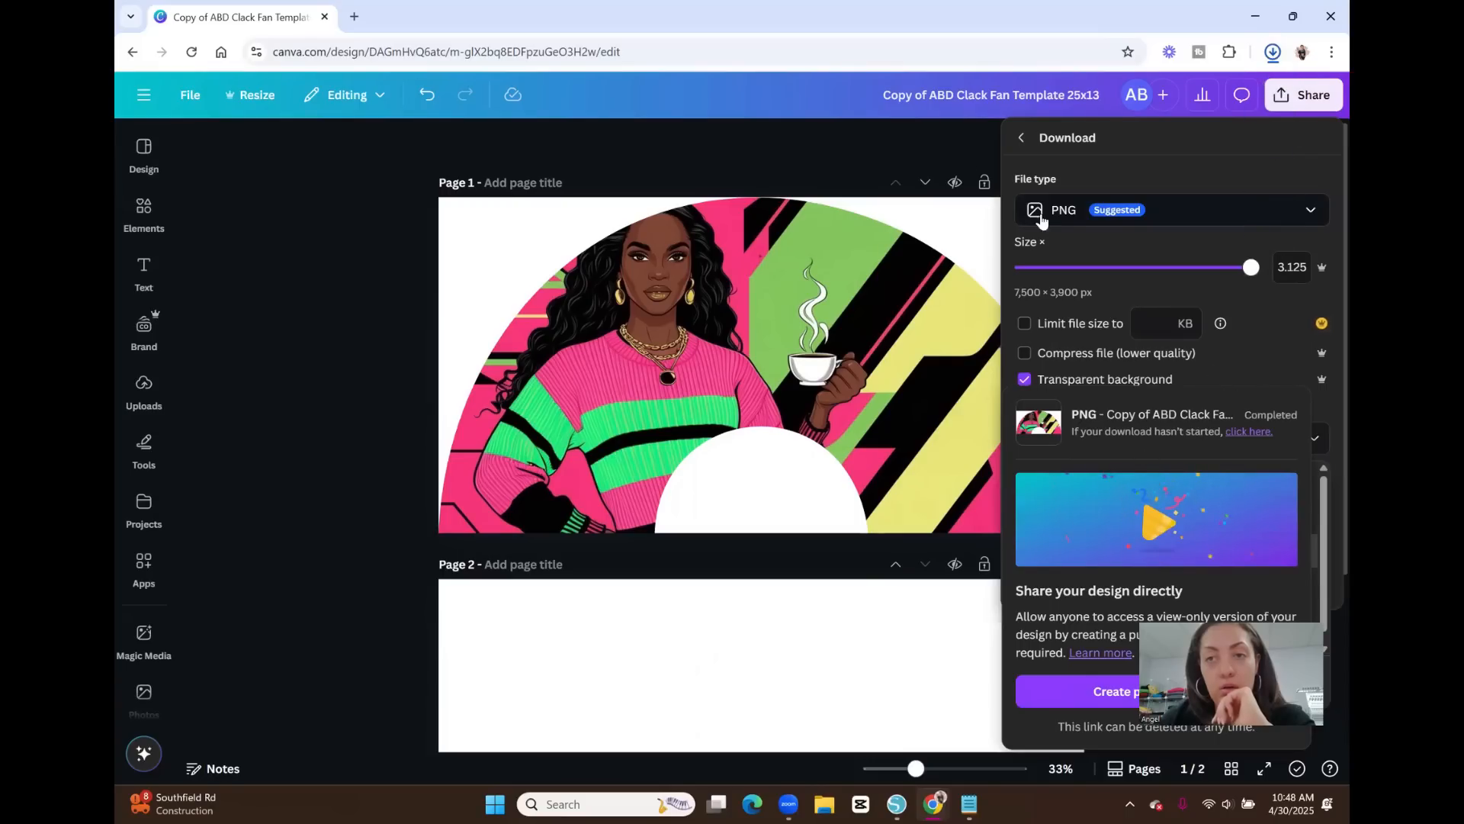
pyautogui.click(941, 150)
# Upload the downloaded fan PNG, Copy of ABD Clack Fan Template 25x13.png, to the design and place it on page 2.
pyautogui.click(1273, 55)
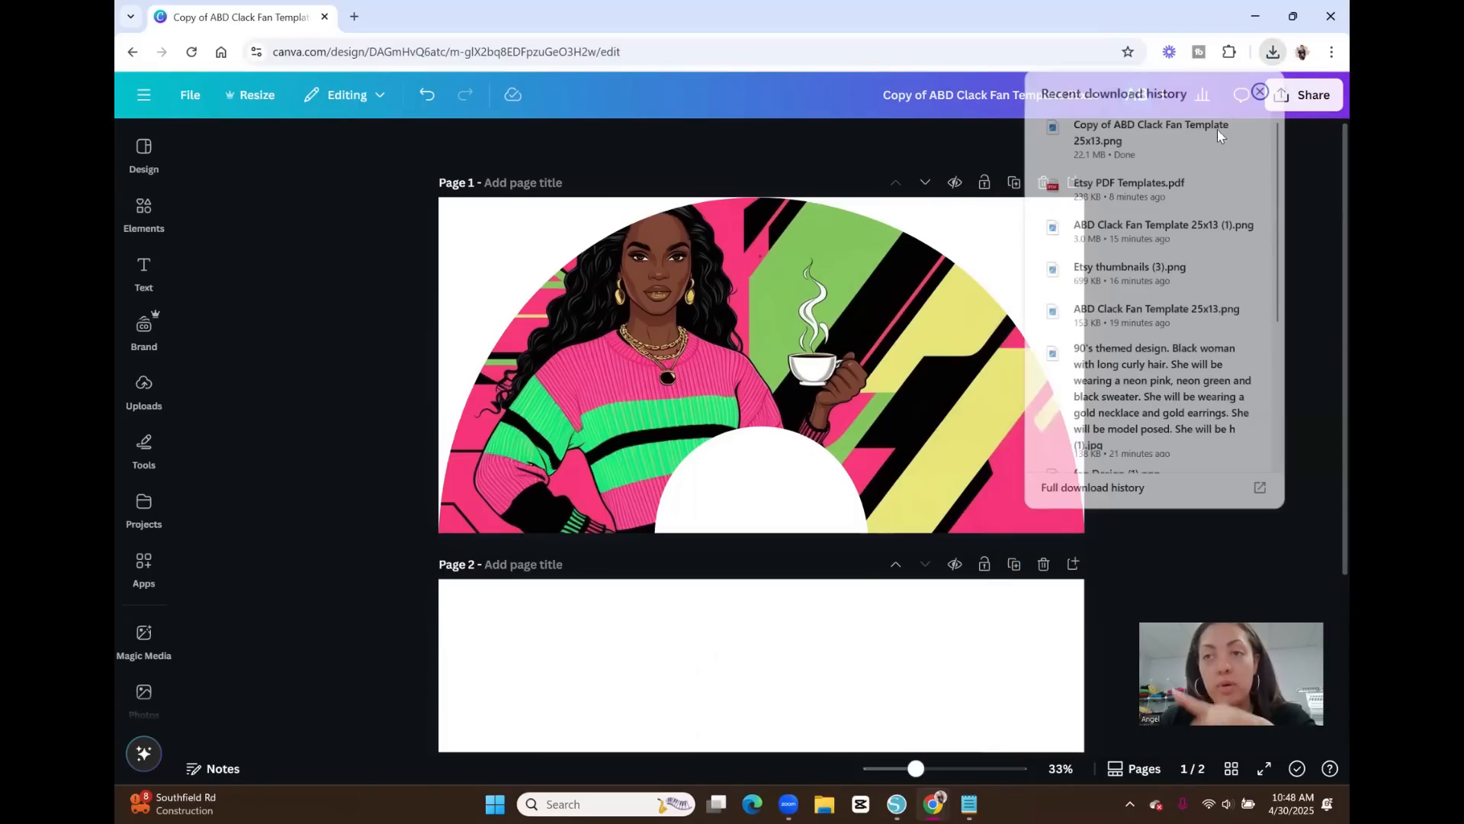
pyautogui.click(156, 400)
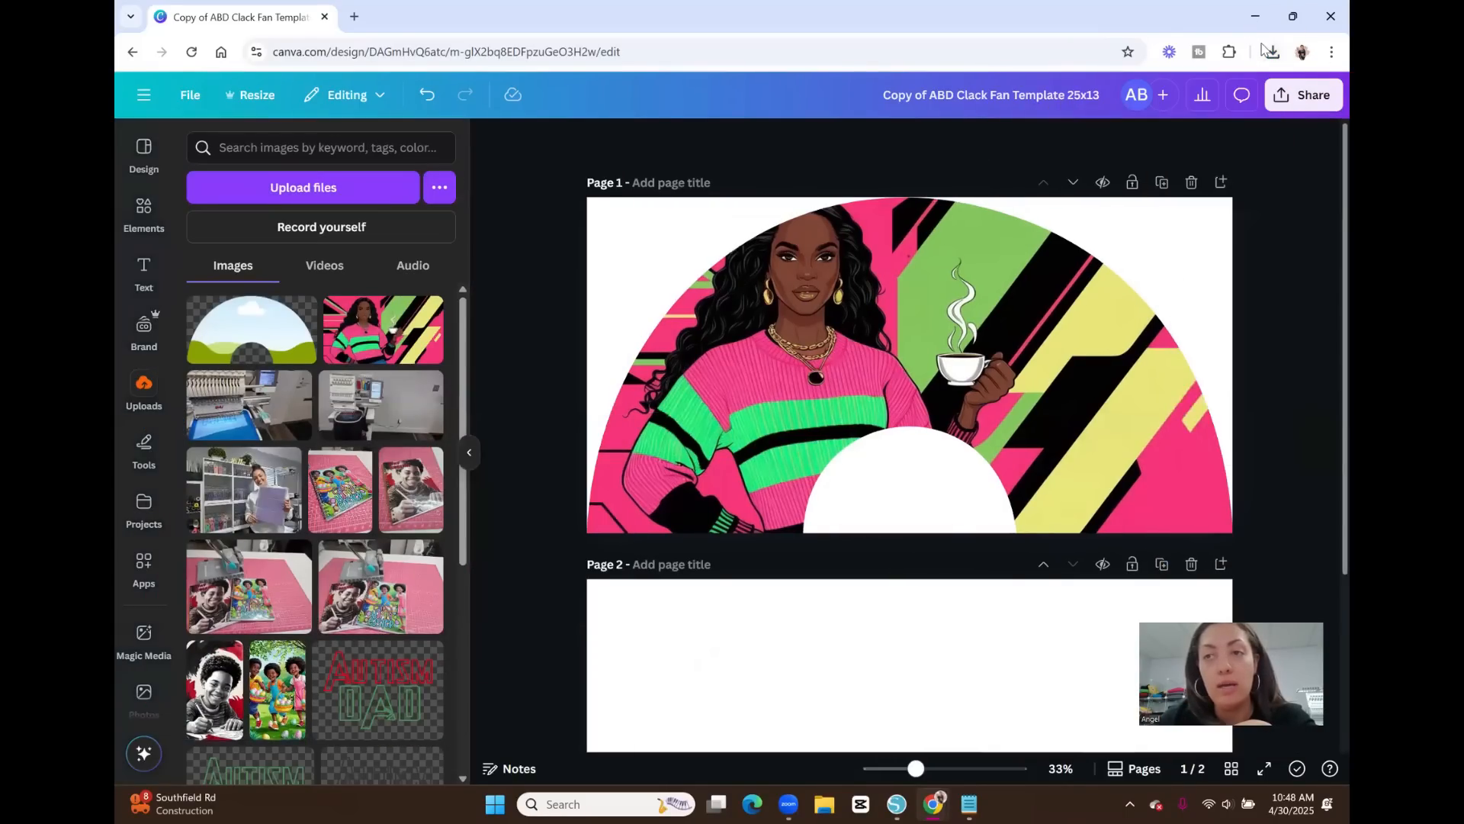
pyautogui.click(1272, 54)
pyautogui.moveTo(1152, 133); pyautogui.dragTo(303, 398)
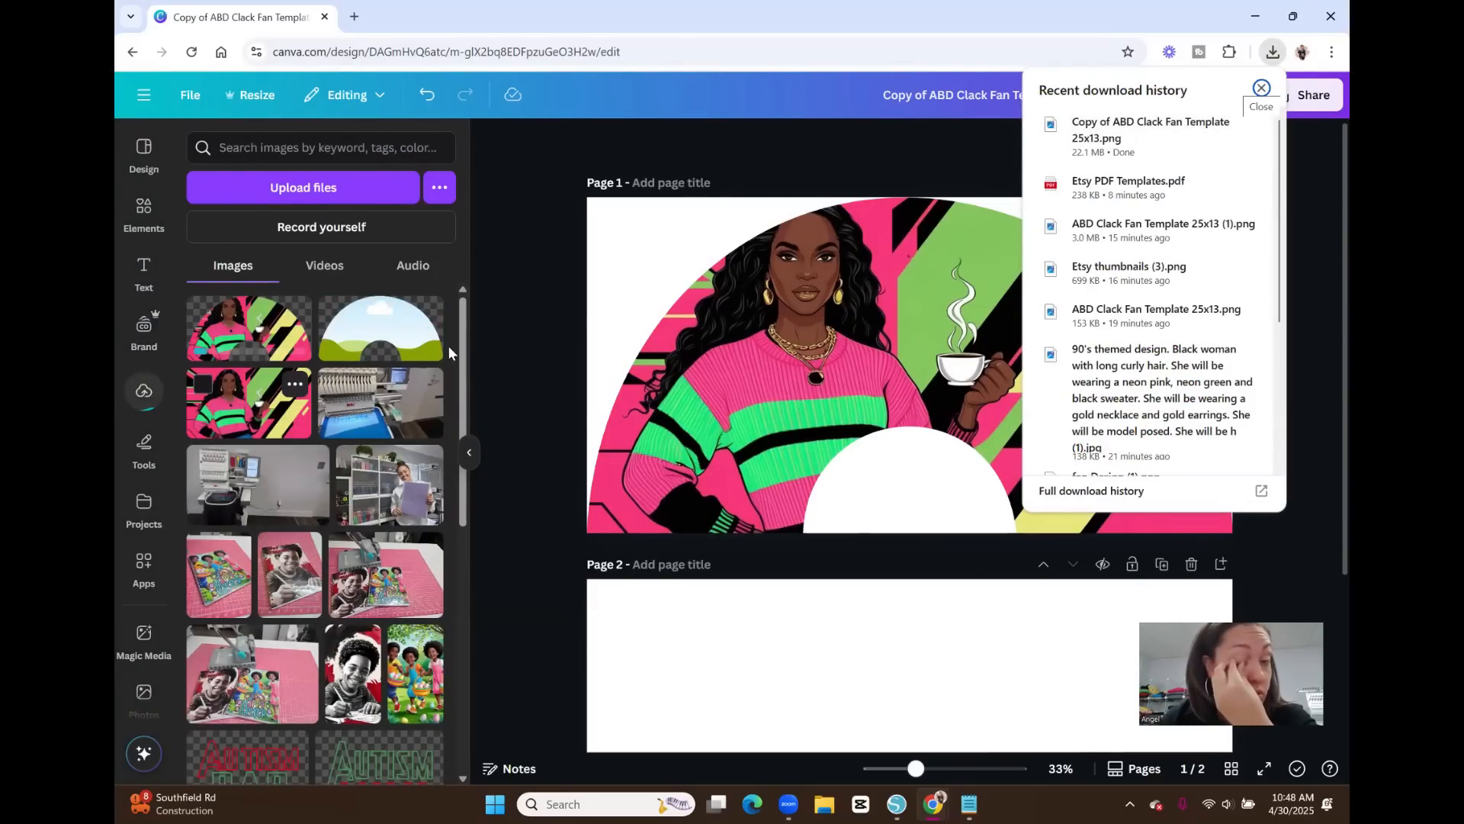
pyautogui.click(288, 353)
pyautogui.click(1279, 510)
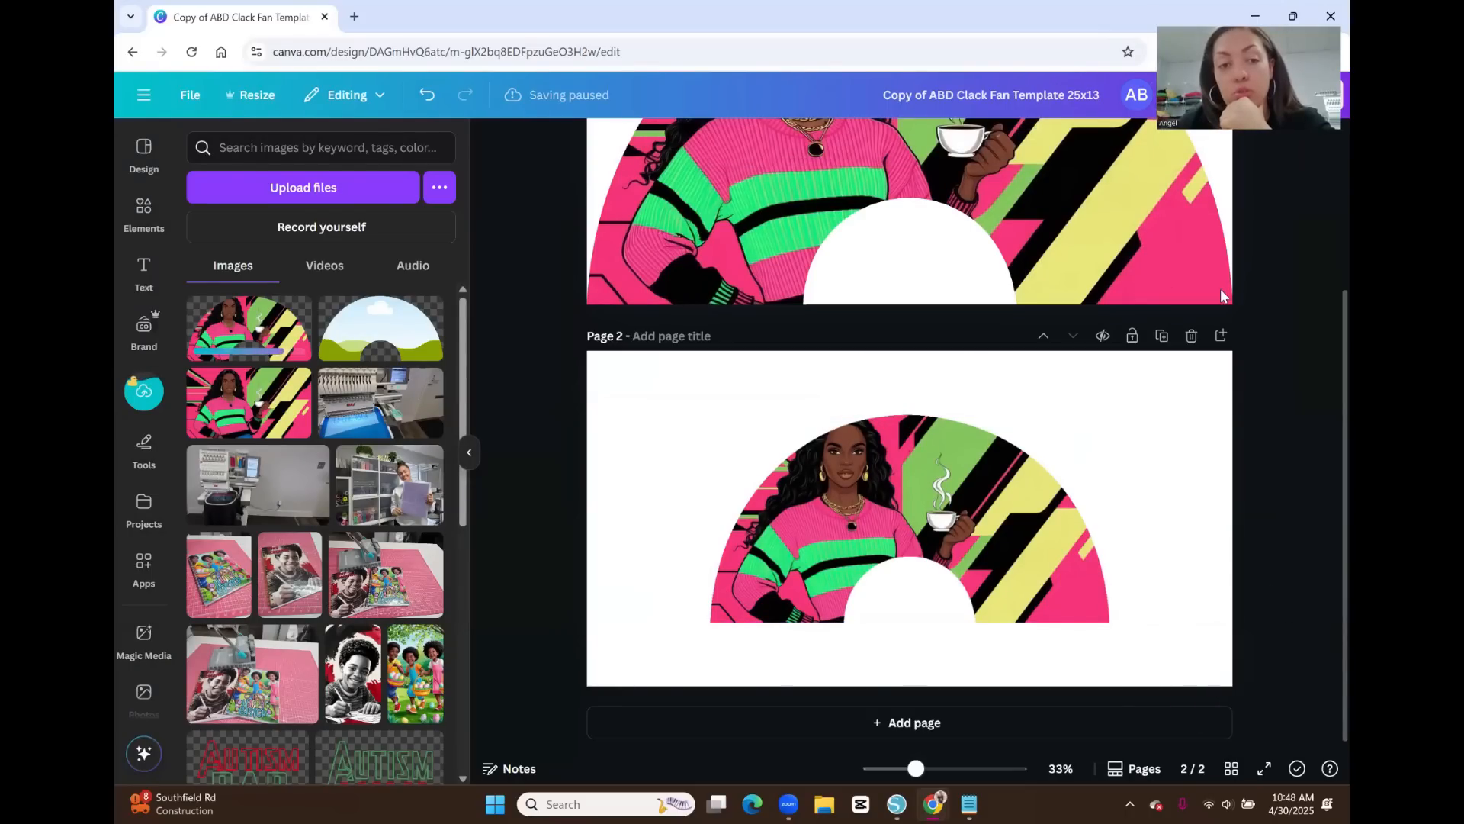
pyautogui.click(469, 456)
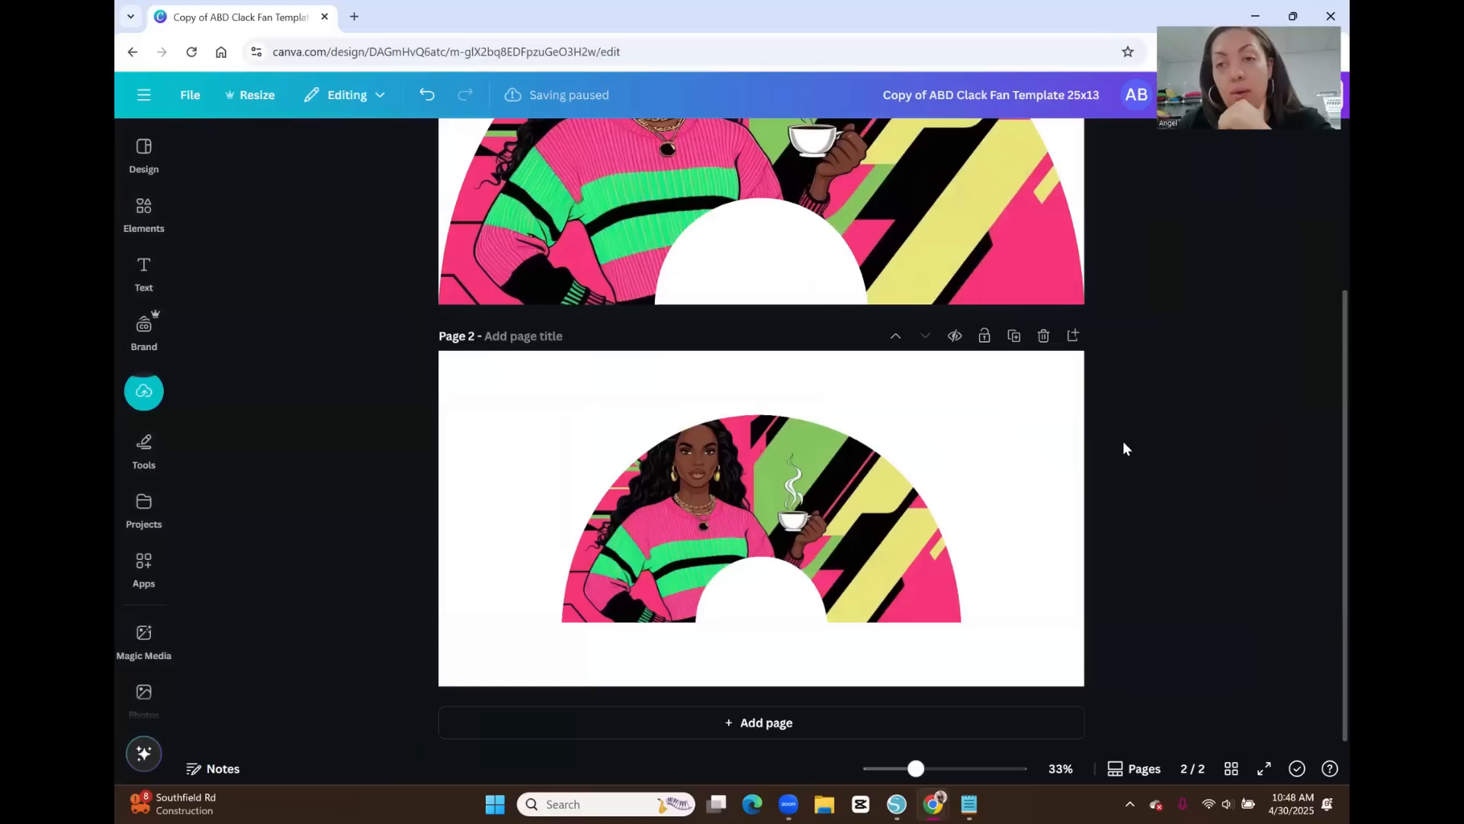
# Enlarge and reposition the fan image so it fills page 2, and duplicate the page.
pyautogui.moveTo(852, 529); pyautogui.dragTo(825, 479)
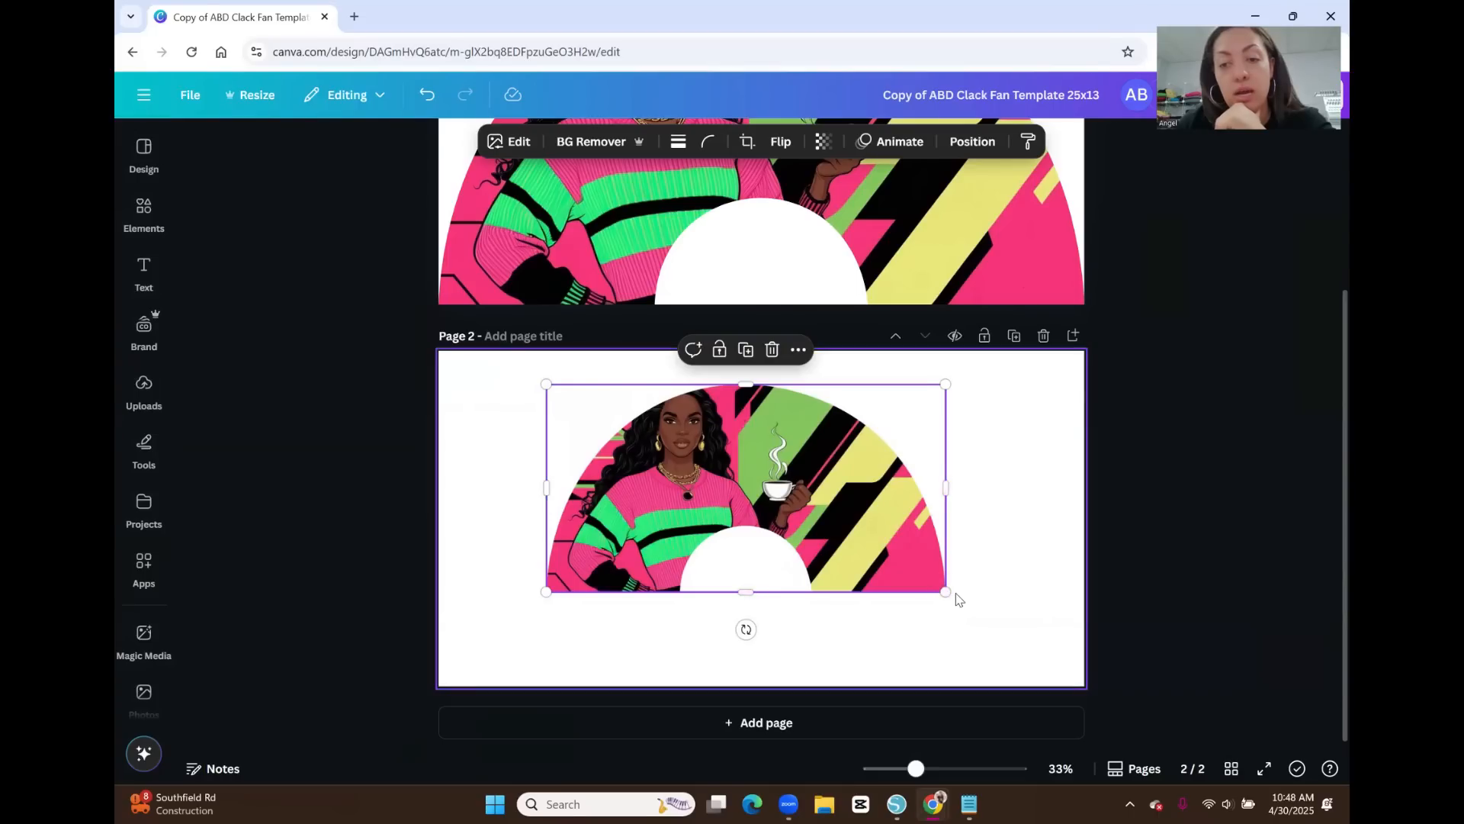
pyautogui.moveTo(945, 590); pyautogui.dragTo(963, 617)
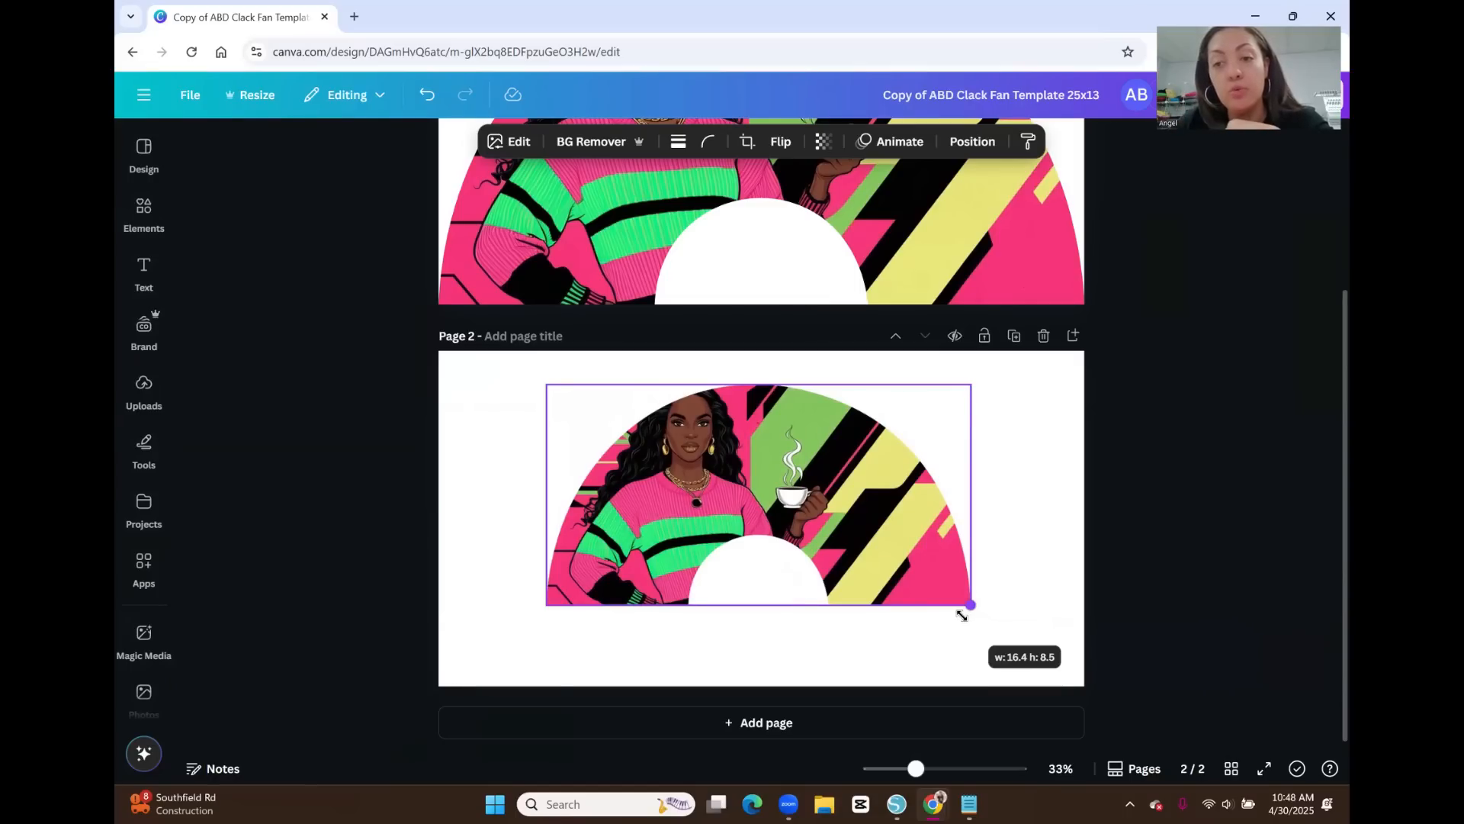
pyautogui.moveTo(963, 616); pyautogui.dragTo(1160, 776)
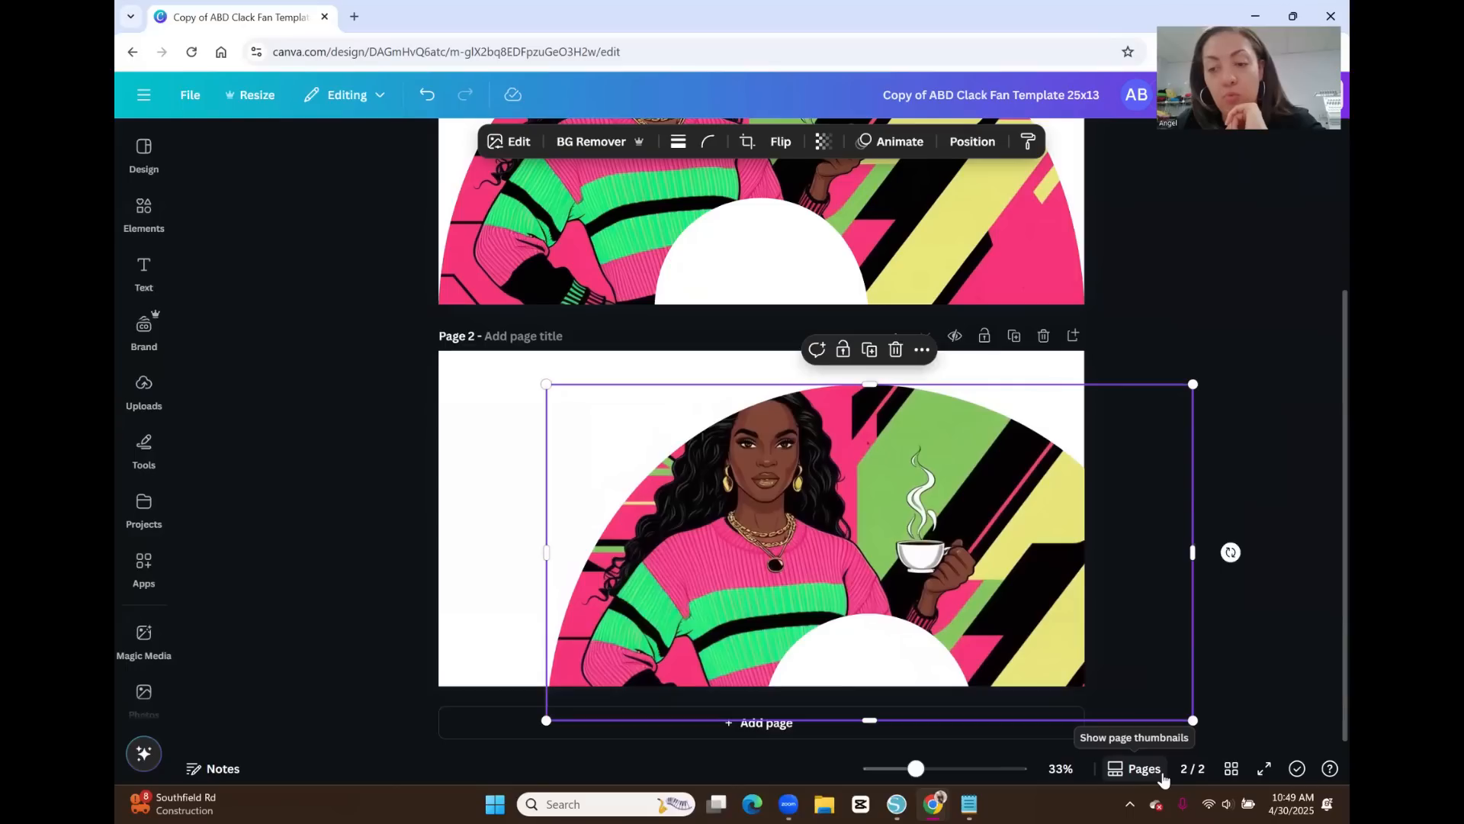
pyautogui.moveTo(1034, 583); pyautogui.dragTo(903, 538)
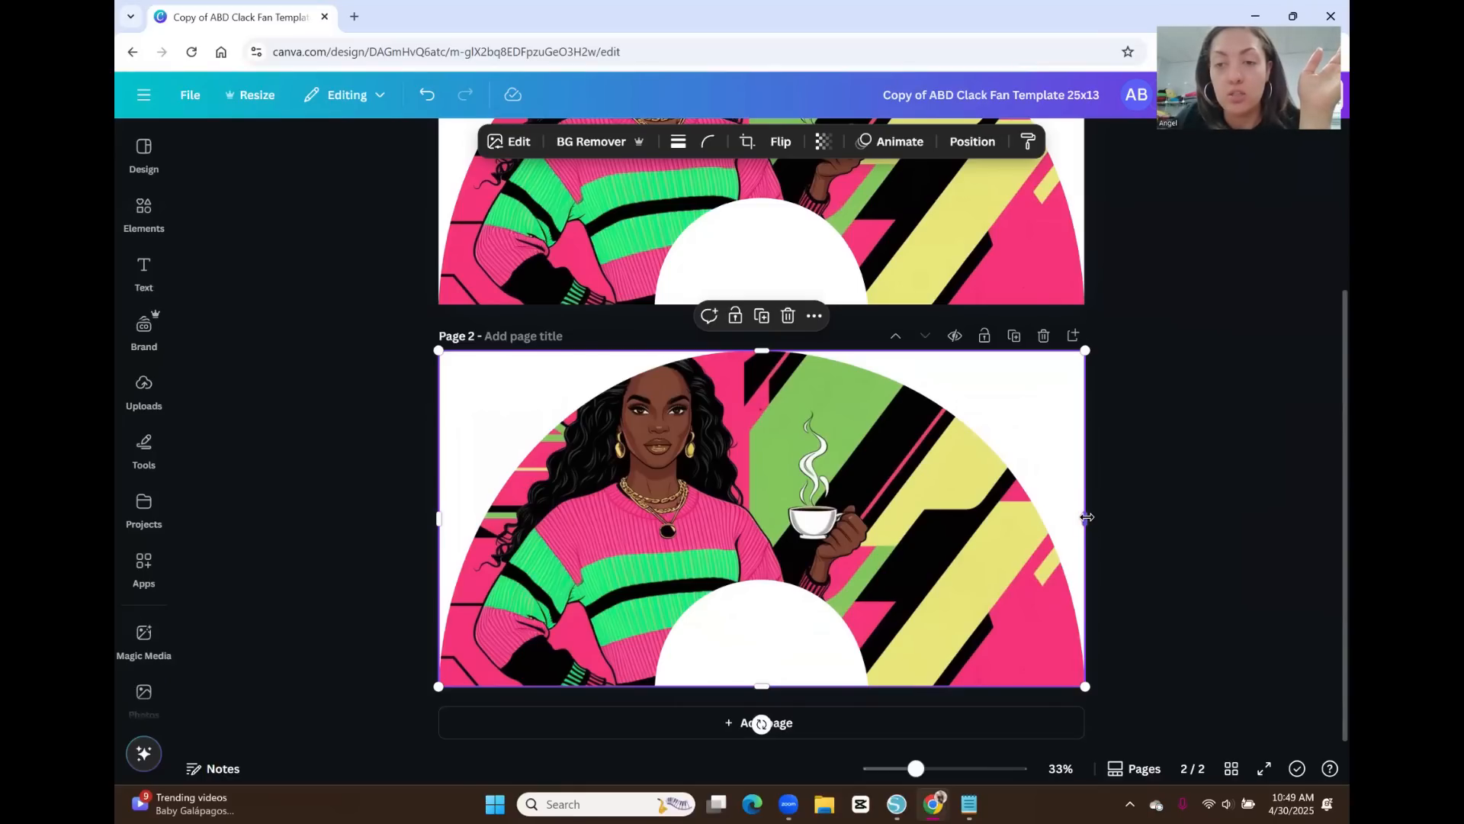
pyautogui.moveTo(1081, 517)
pyautogui.mouseDown()
pyautogui.moveTo(1003, 507)
pyautogui.moveTo(1085, 511)
pyautogui.mouseUp()
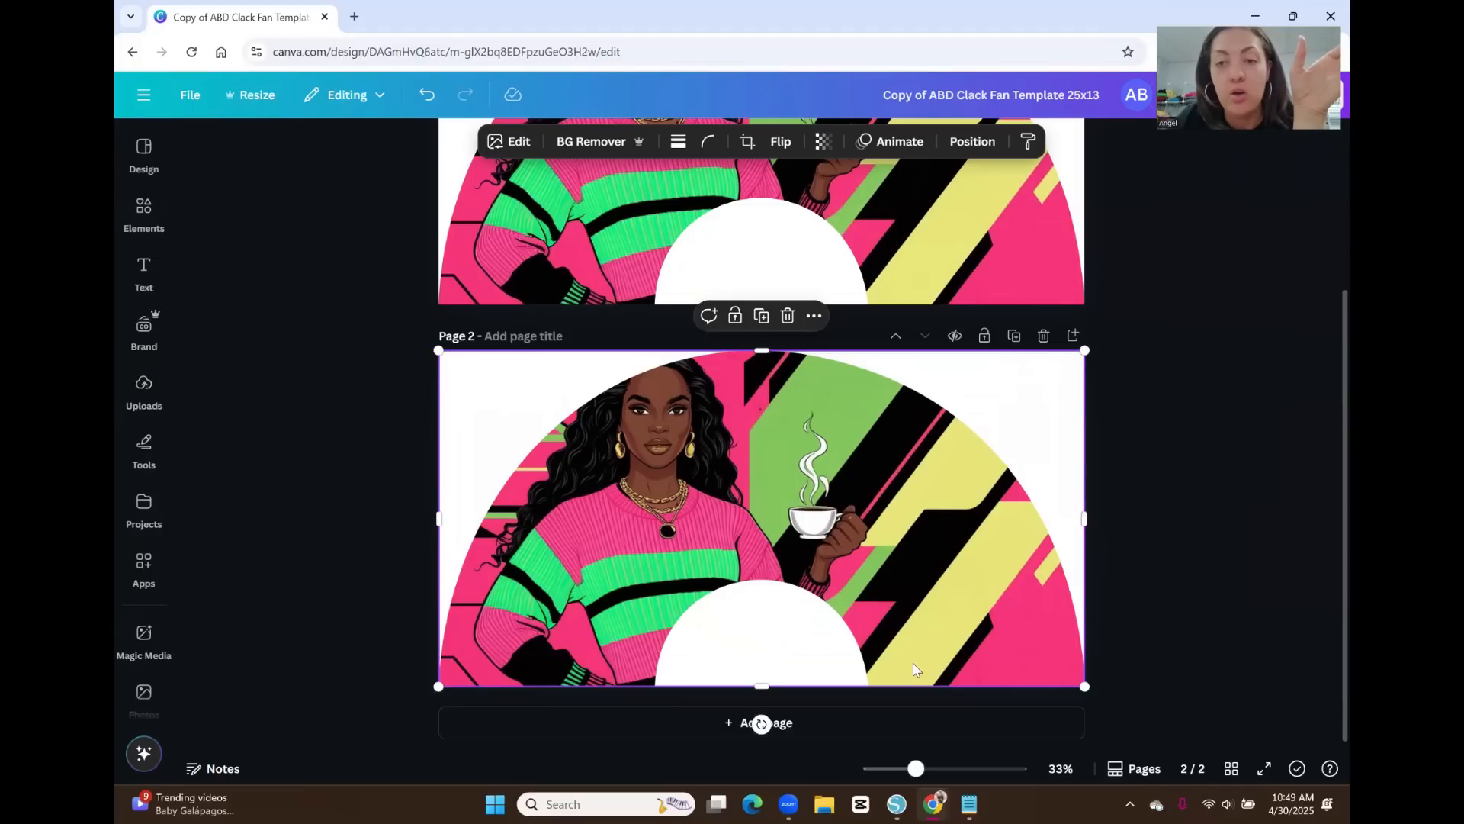
pyautogui.click(1011, 337)
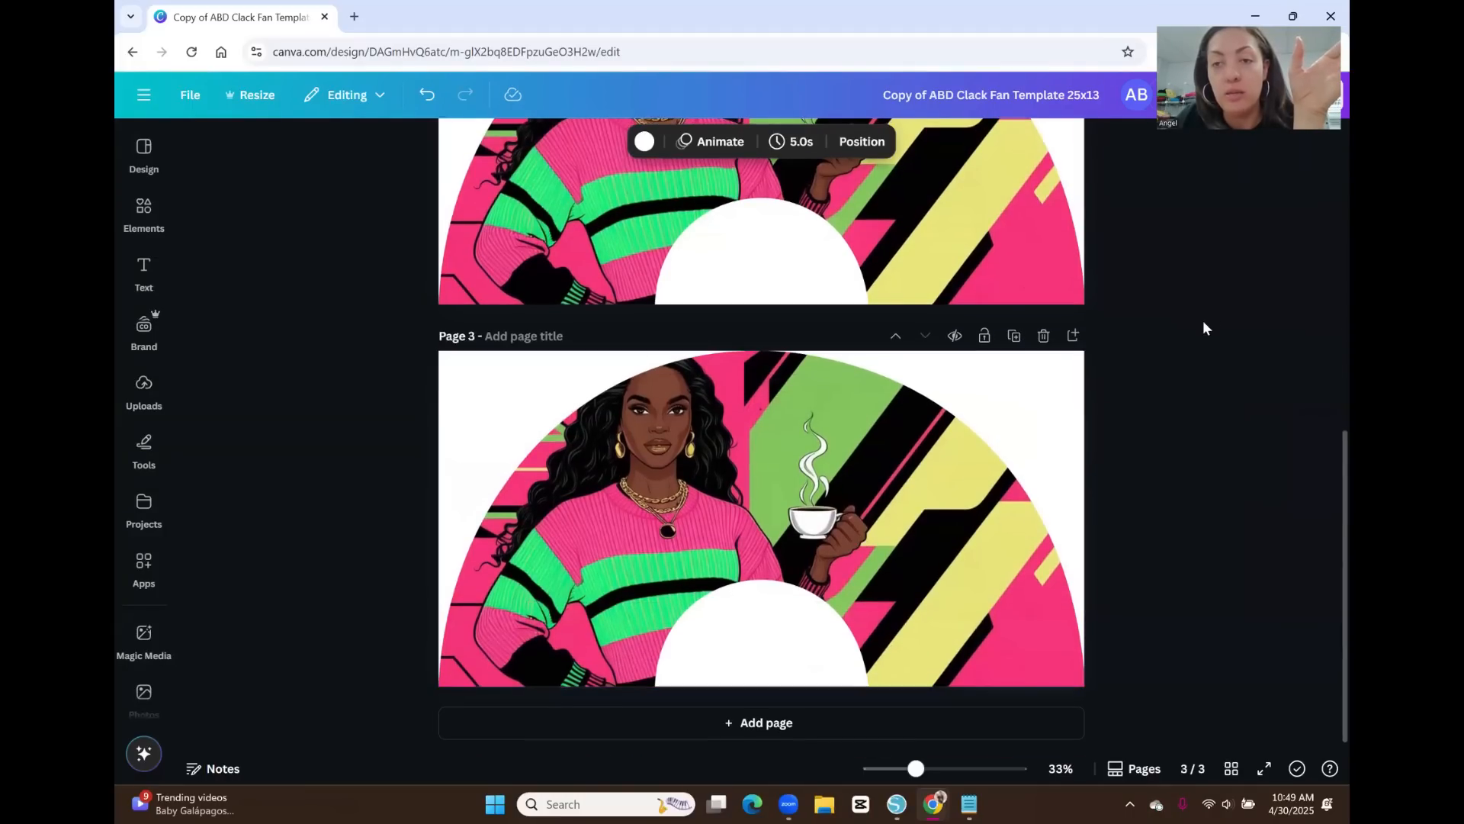
# Crop the fan image on page 2 to its left half, 12.5 in wide by 13 in high.
pyautogui.scroll(2, 1157, 331)
pyautogui.click(1050, 328)
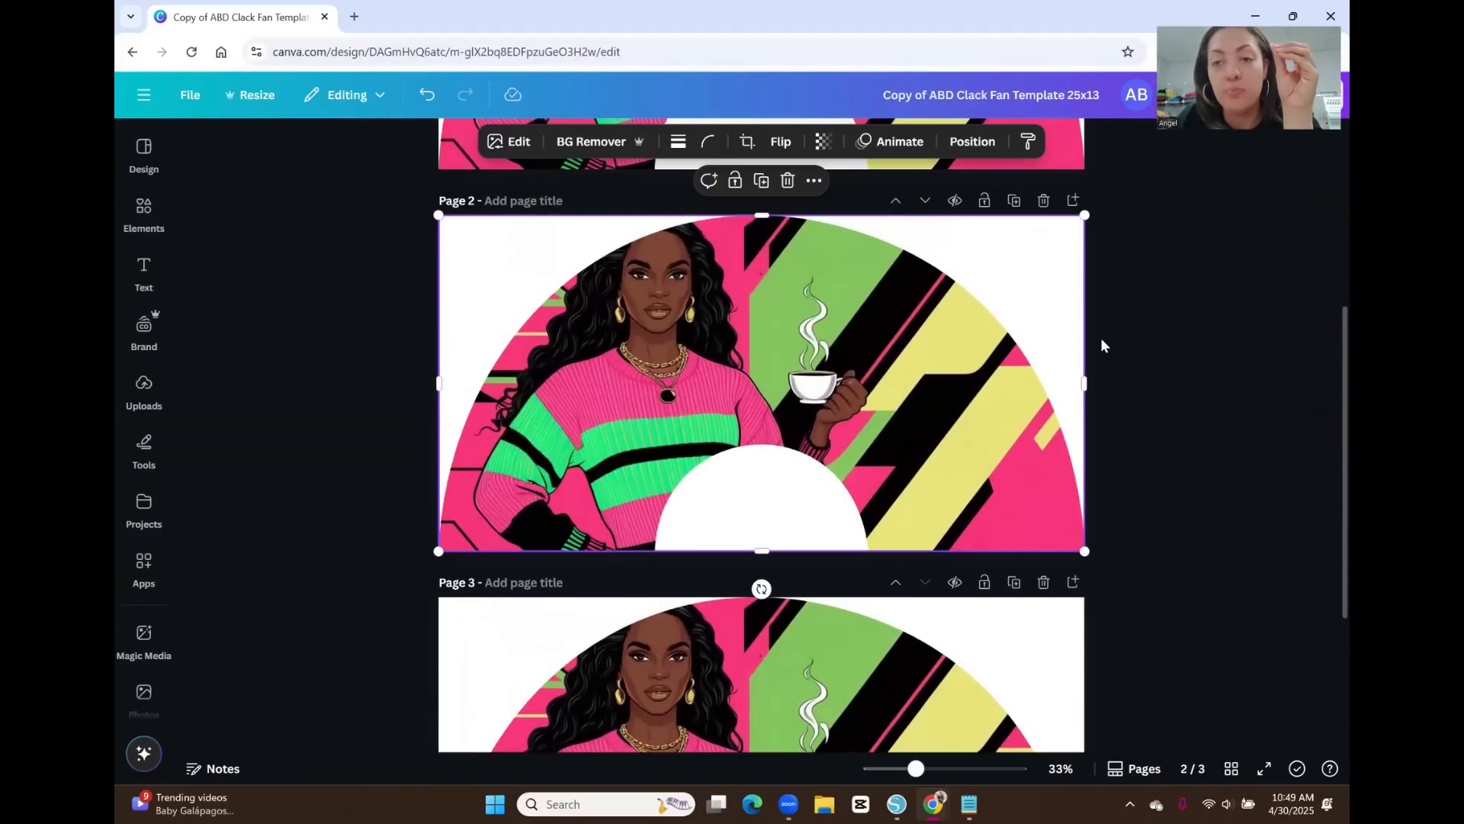
pyautogui.moveTo(1087, 384); pyautogui.dragTo(766, 389)
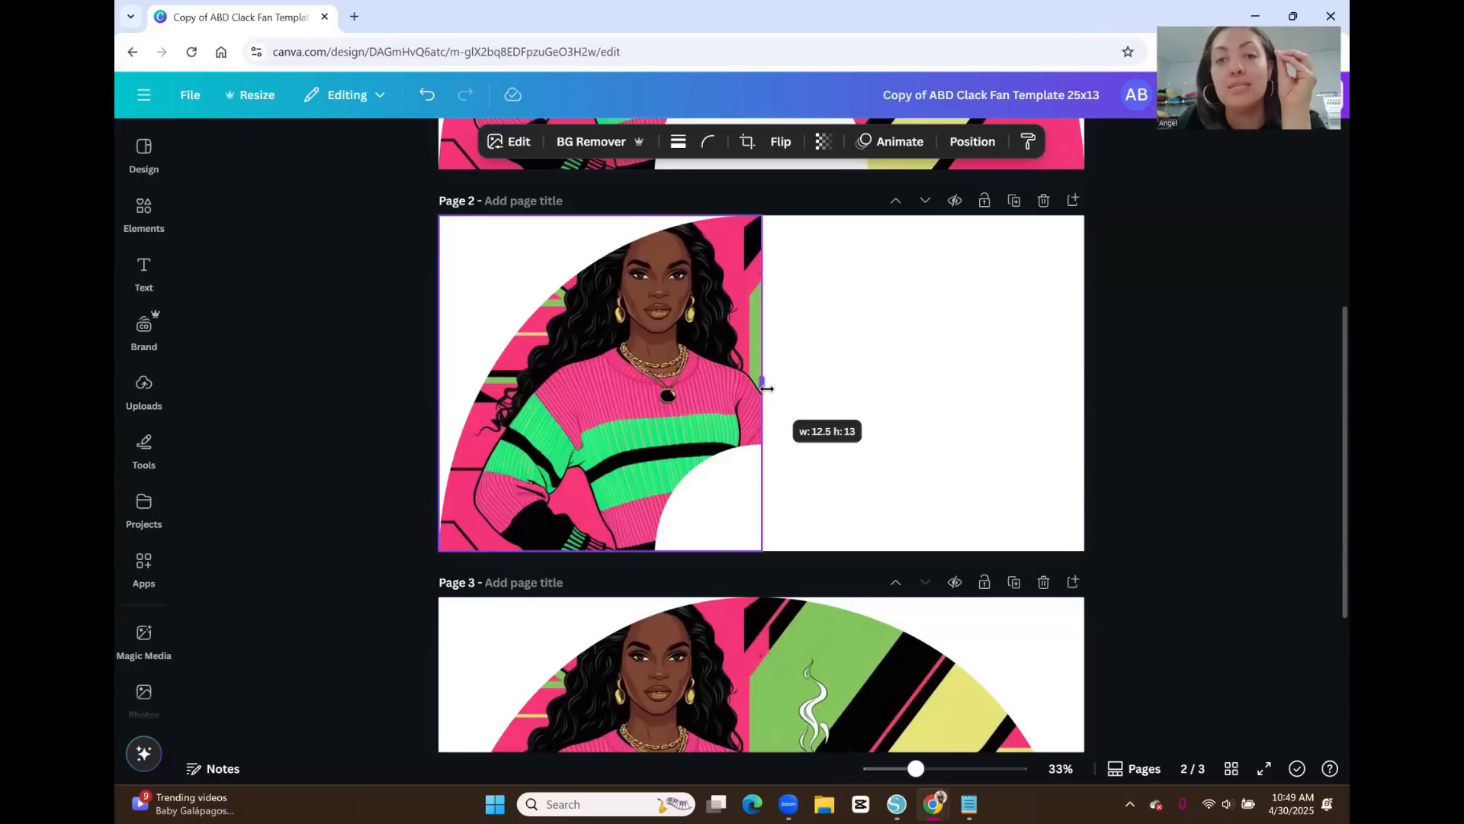
pyautogui.moveTo(767, 389); pyautogui.dragTo(767, 389)
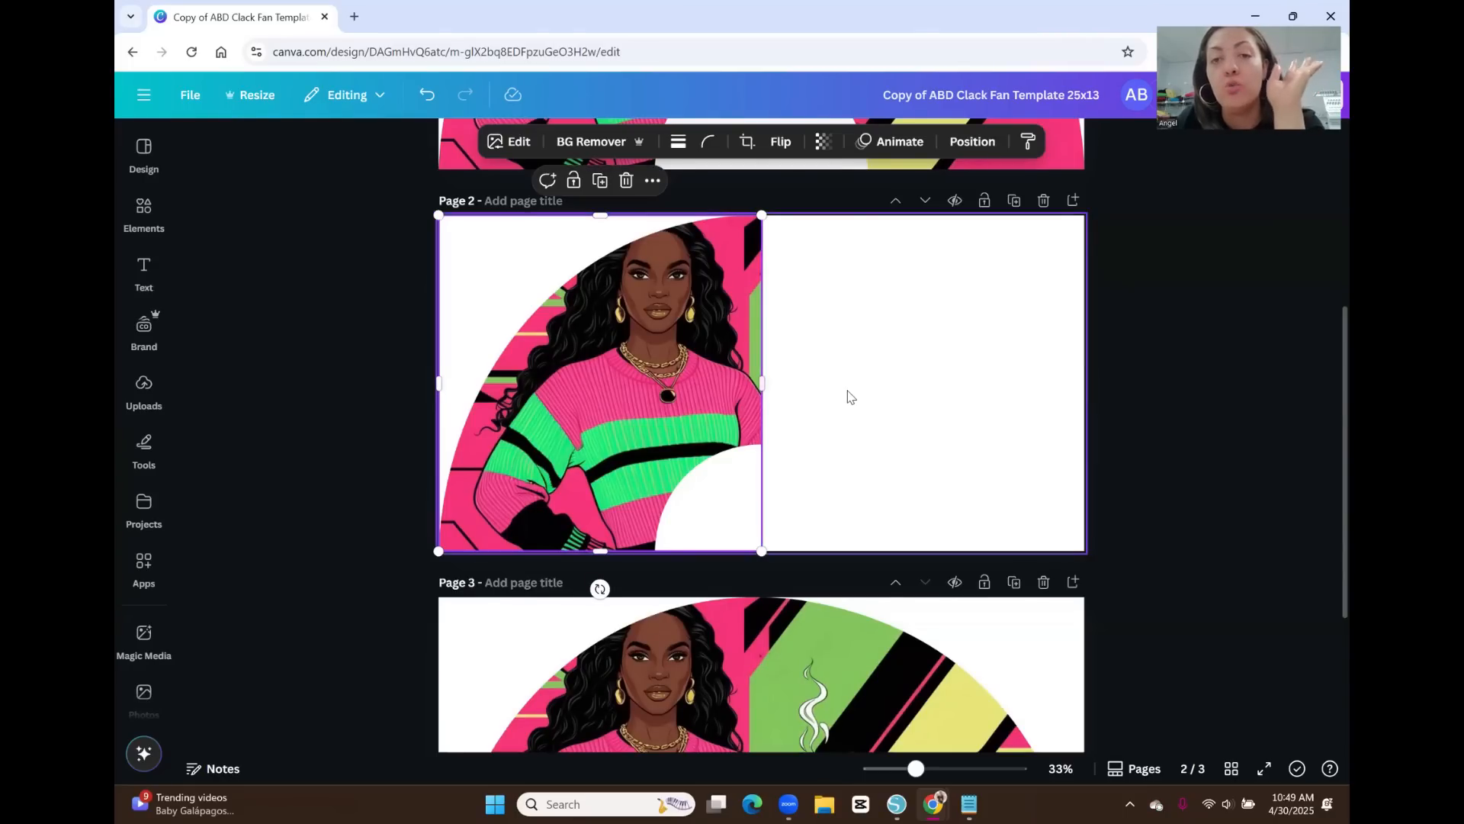
pyautogui.click(1249, 354)
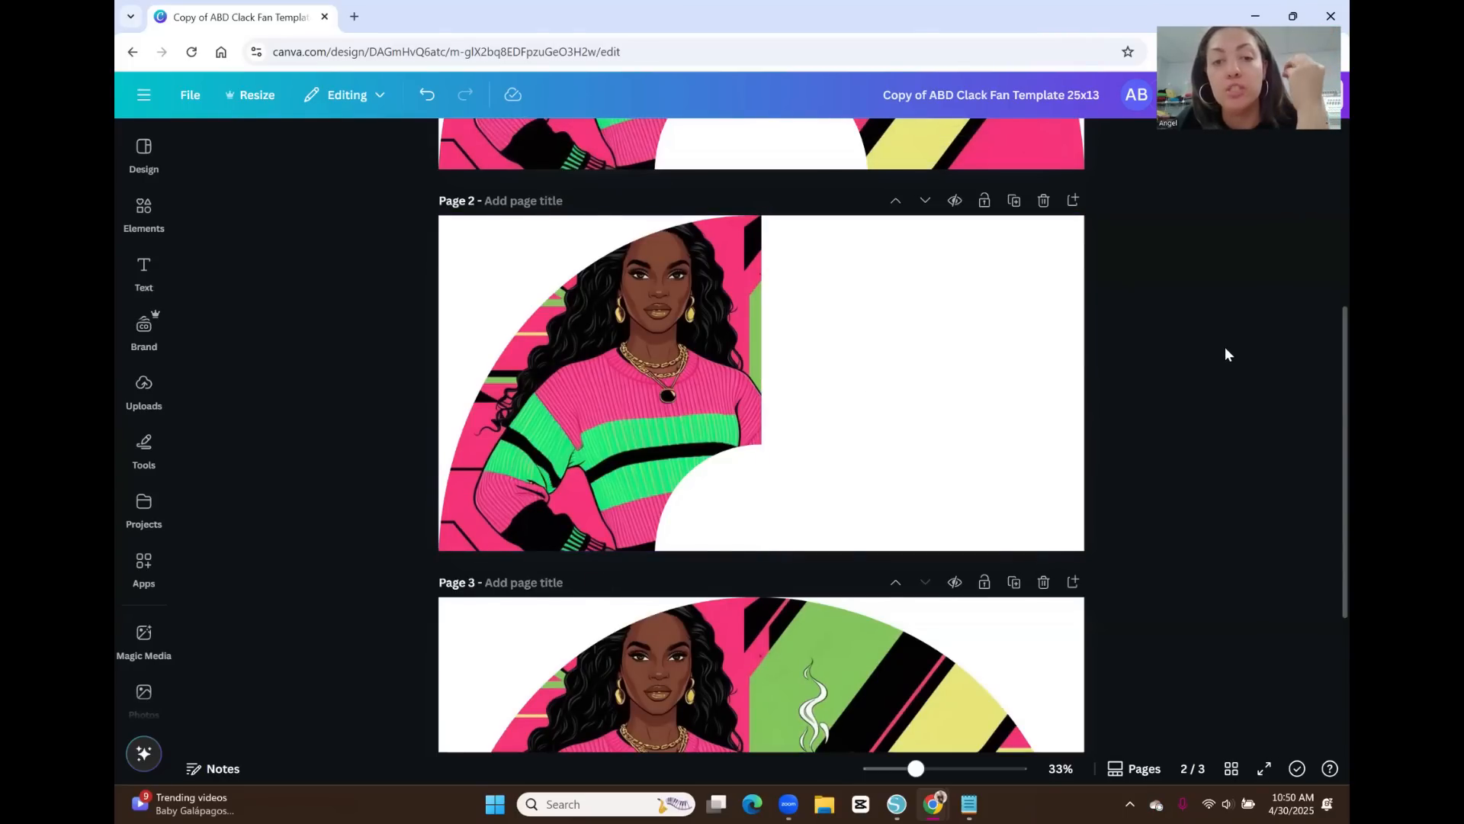
# Crop the fan image on page 3 to its right half, ending at the fan's centre line.
pyautogui.scroll(-3, 1224, 354)
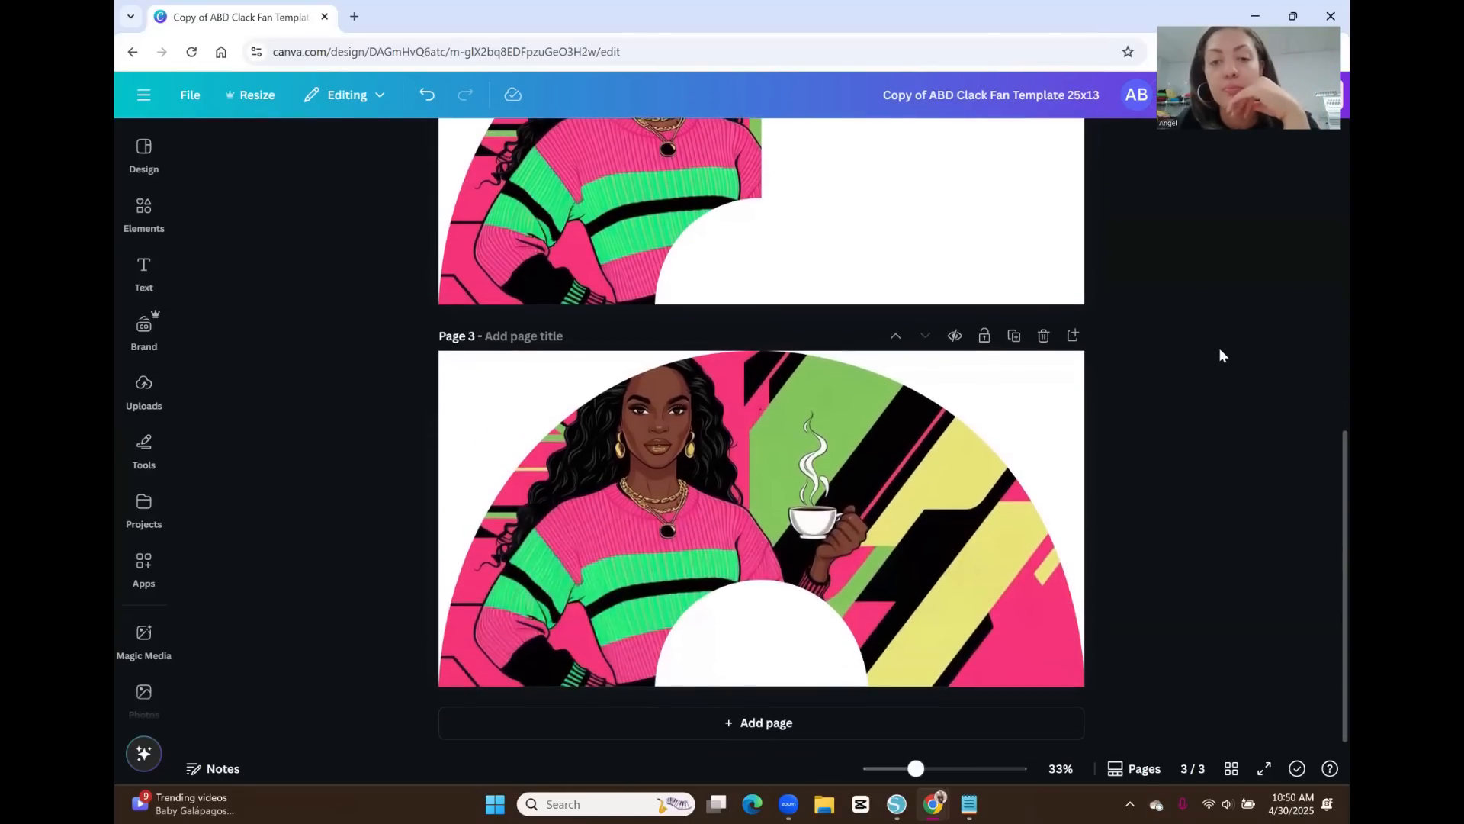
pyautogui.click(846, 461)
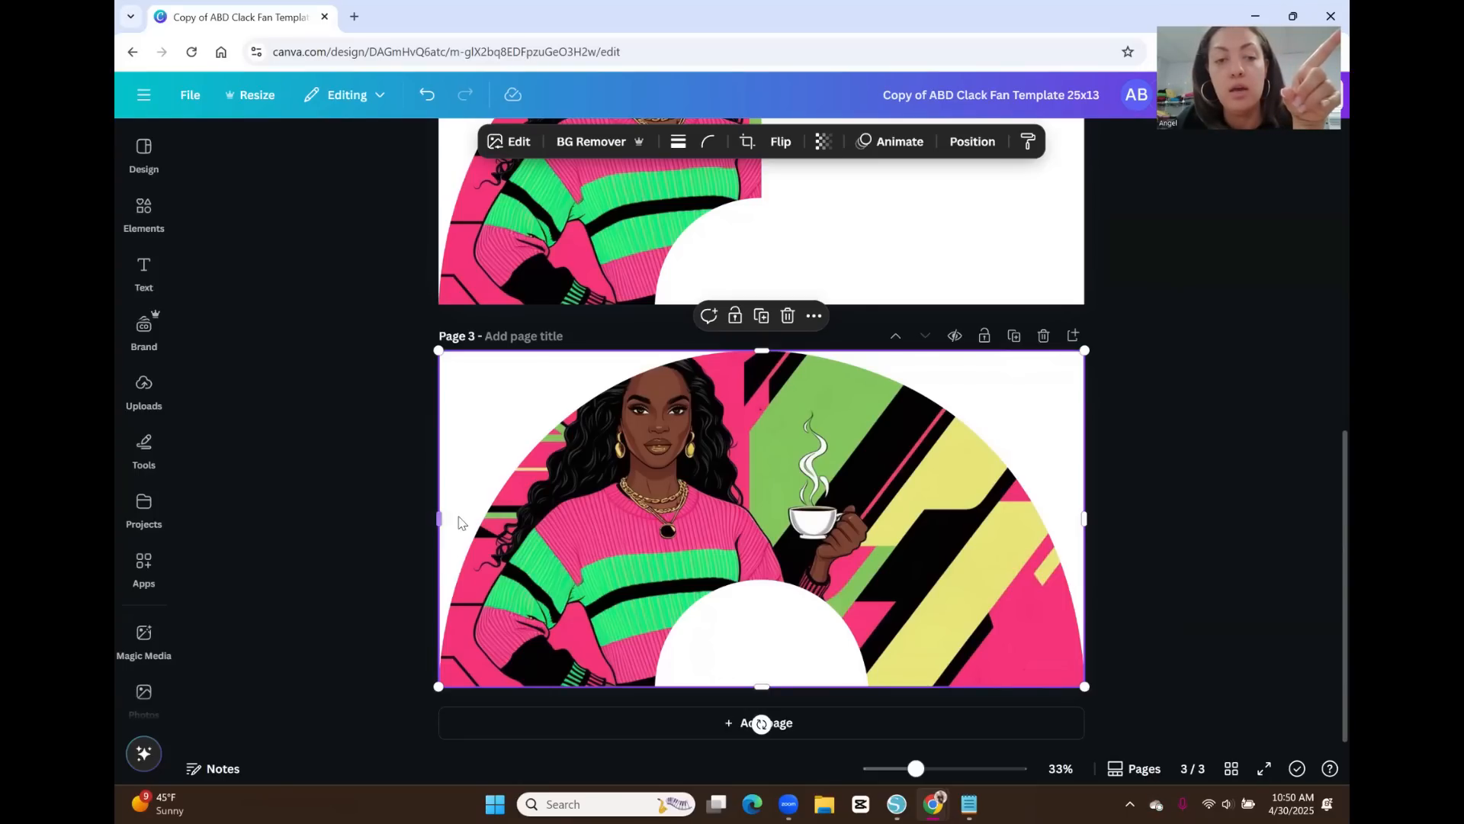
pyautogui.moveTo(458, 522); pyautogui.dragTo(483, 516)
pyautogui.click(426, 94)
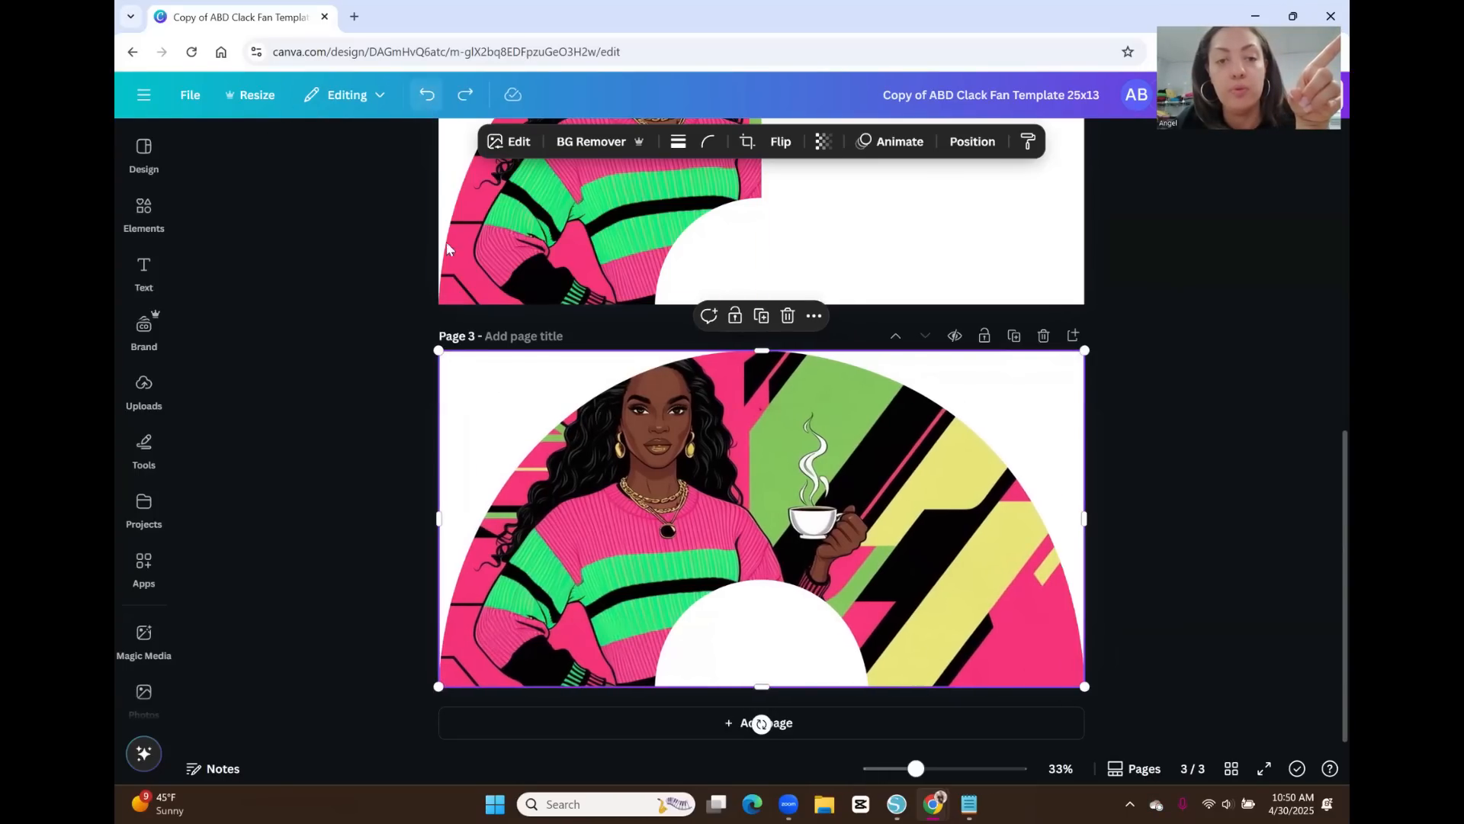
pyautogui.moveTo(438, 519); pyautogui.dragTo(759, 498)
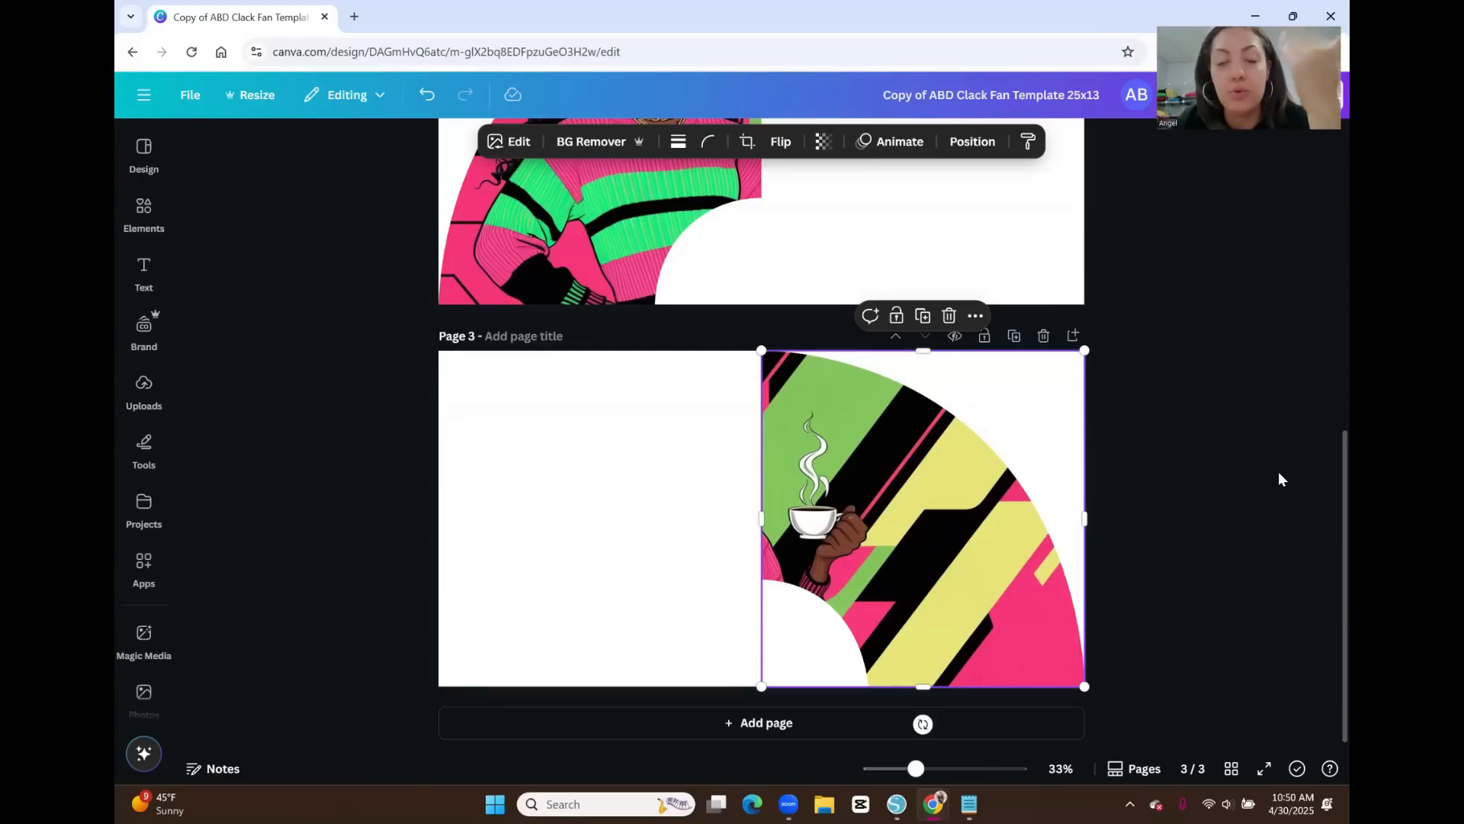
# Move the right half of the fan from page 3 onto page 2 and align it with the left half.
pyautogui.scroll(2, 1272, 436)
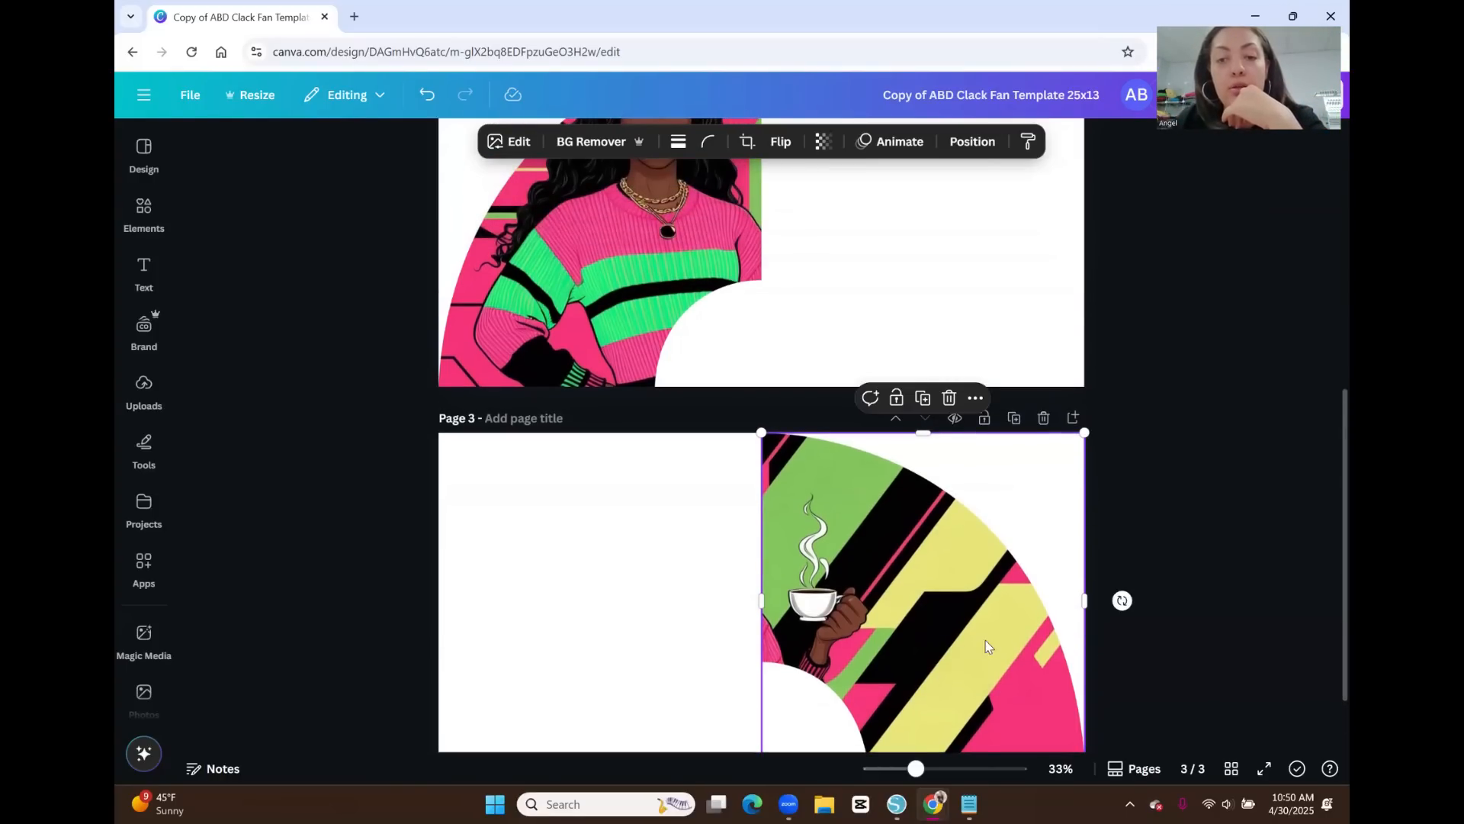
pyautogui.moveTo(957, 647); pyautogui.dragTo(959, 423)
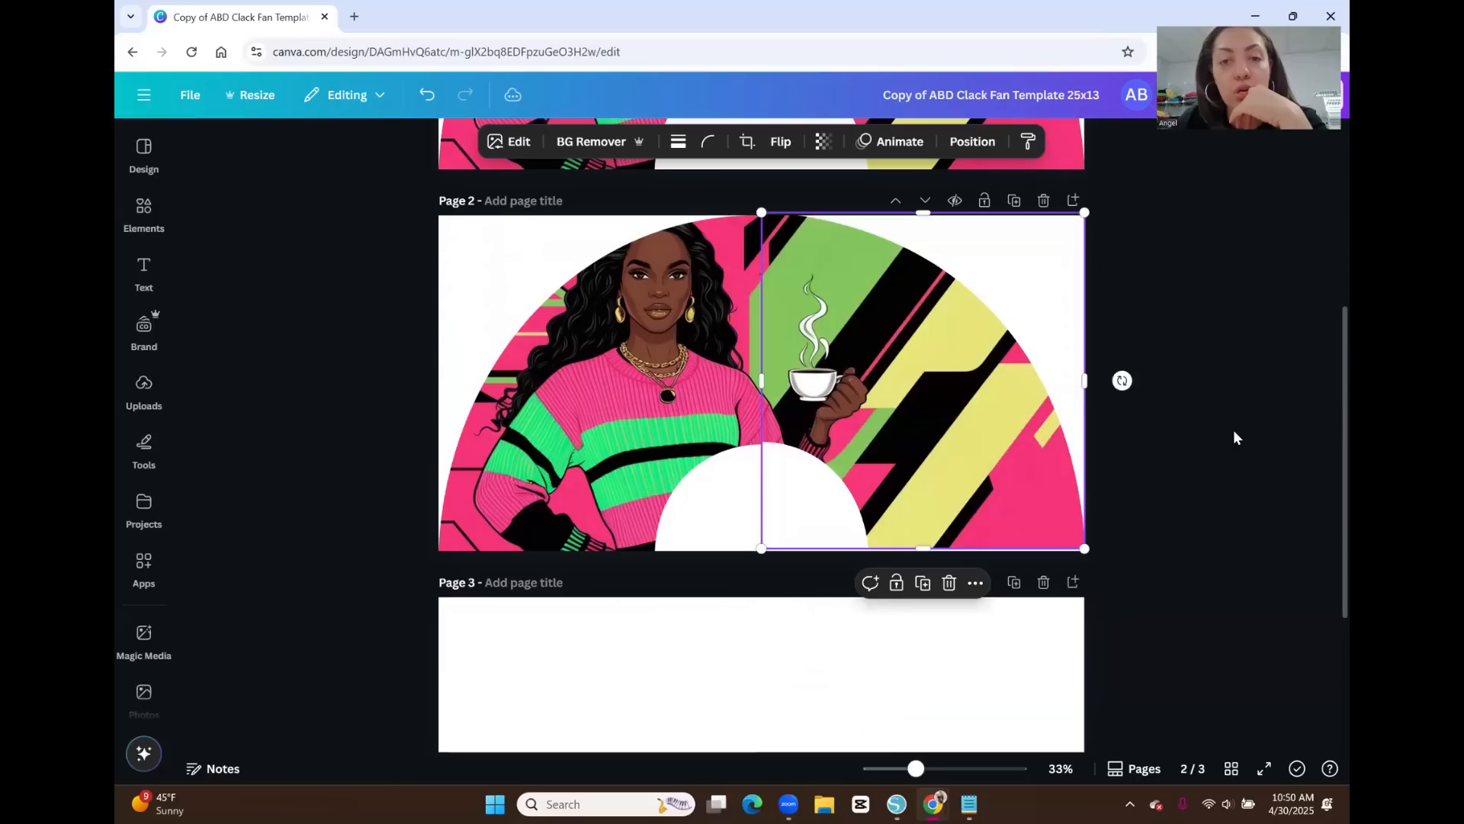
pyautogui.click(937, 379)
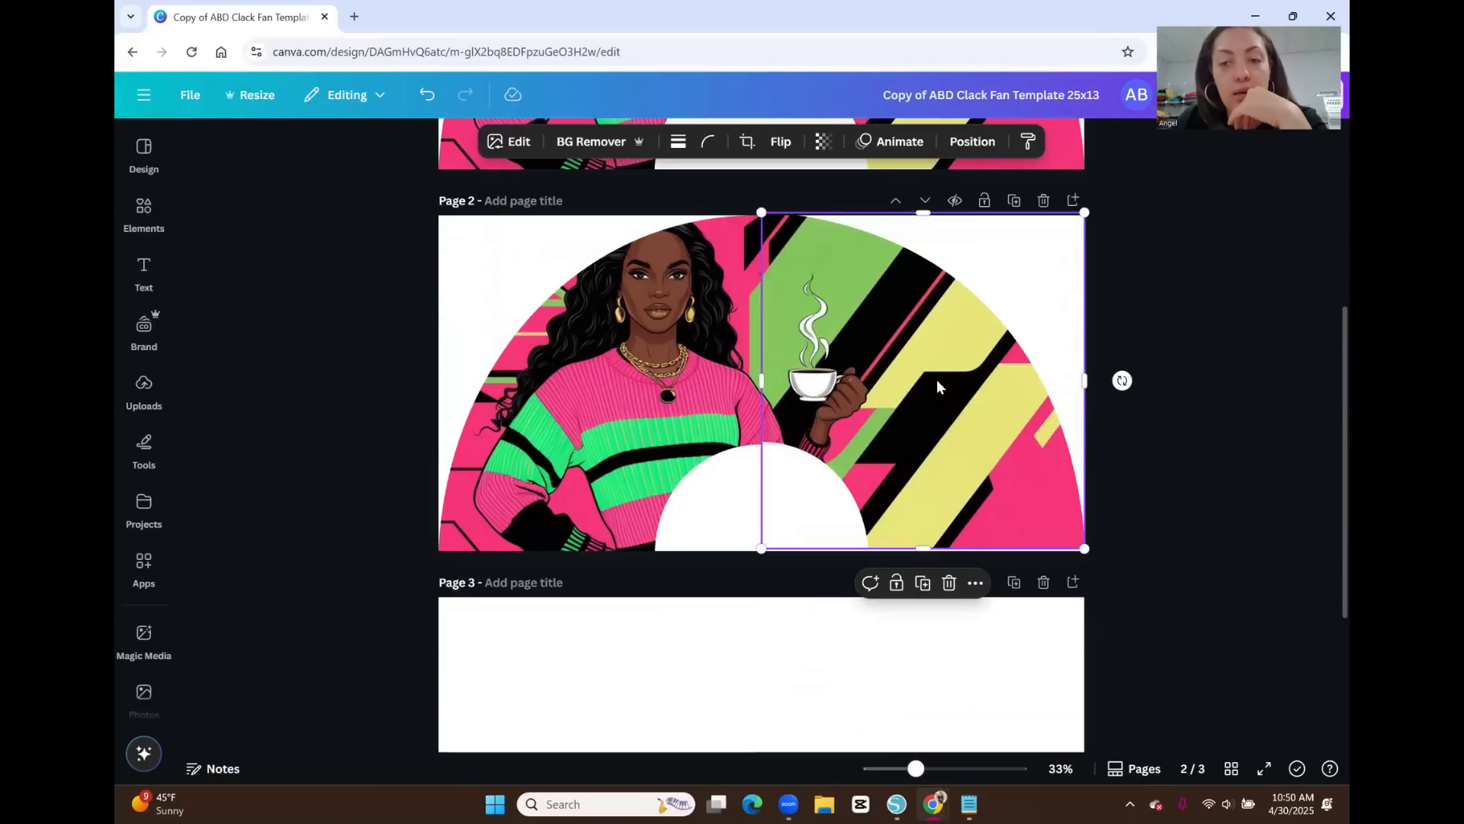
pyautogui.click(1153, 378)
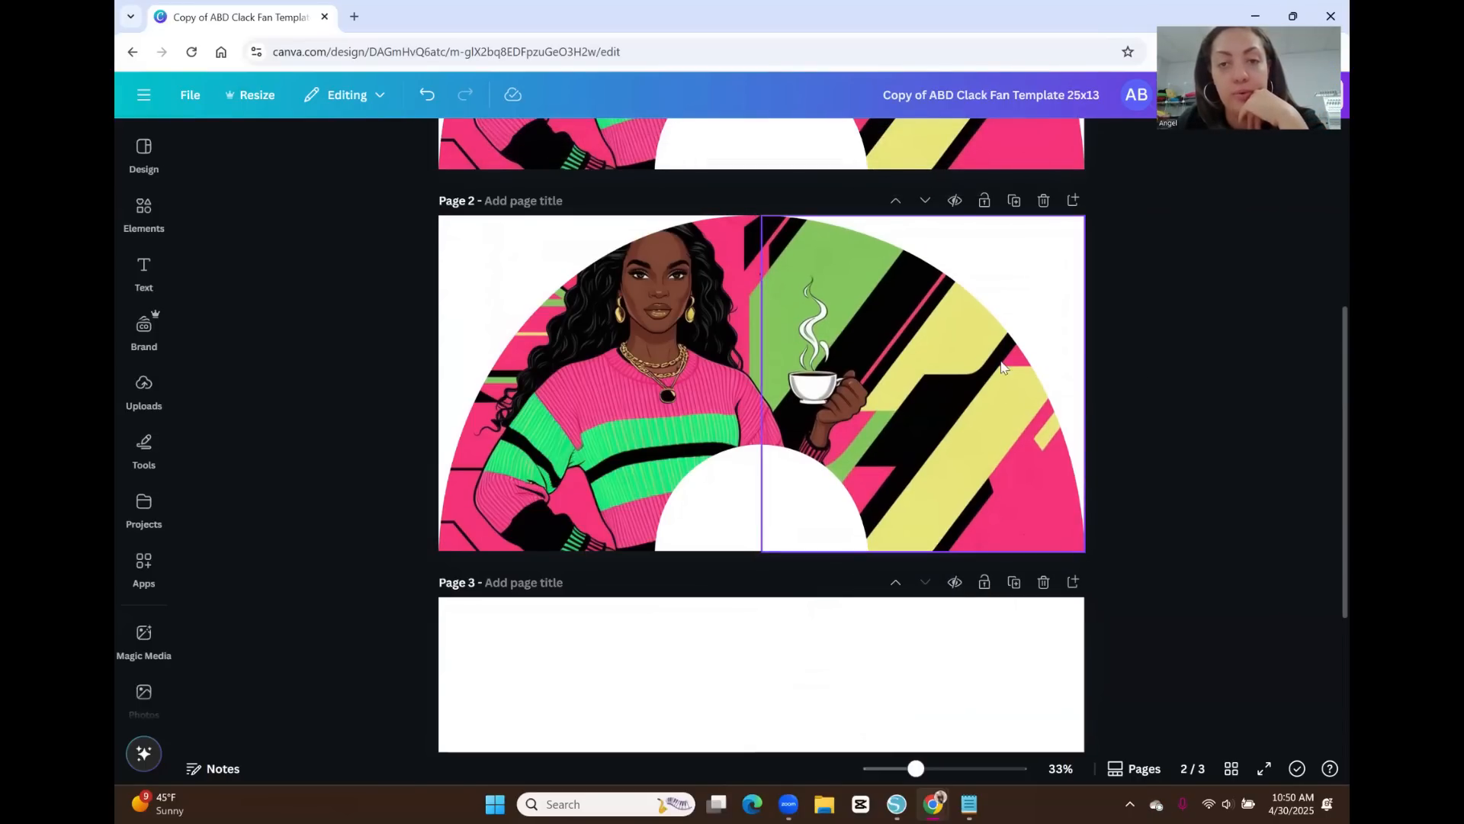
# Move the right half of the fan back onto page 3, leaving only the left half on page 2.
pyautogui.moveTo(1002, 367); pyautogui.dragTo(955, 574)
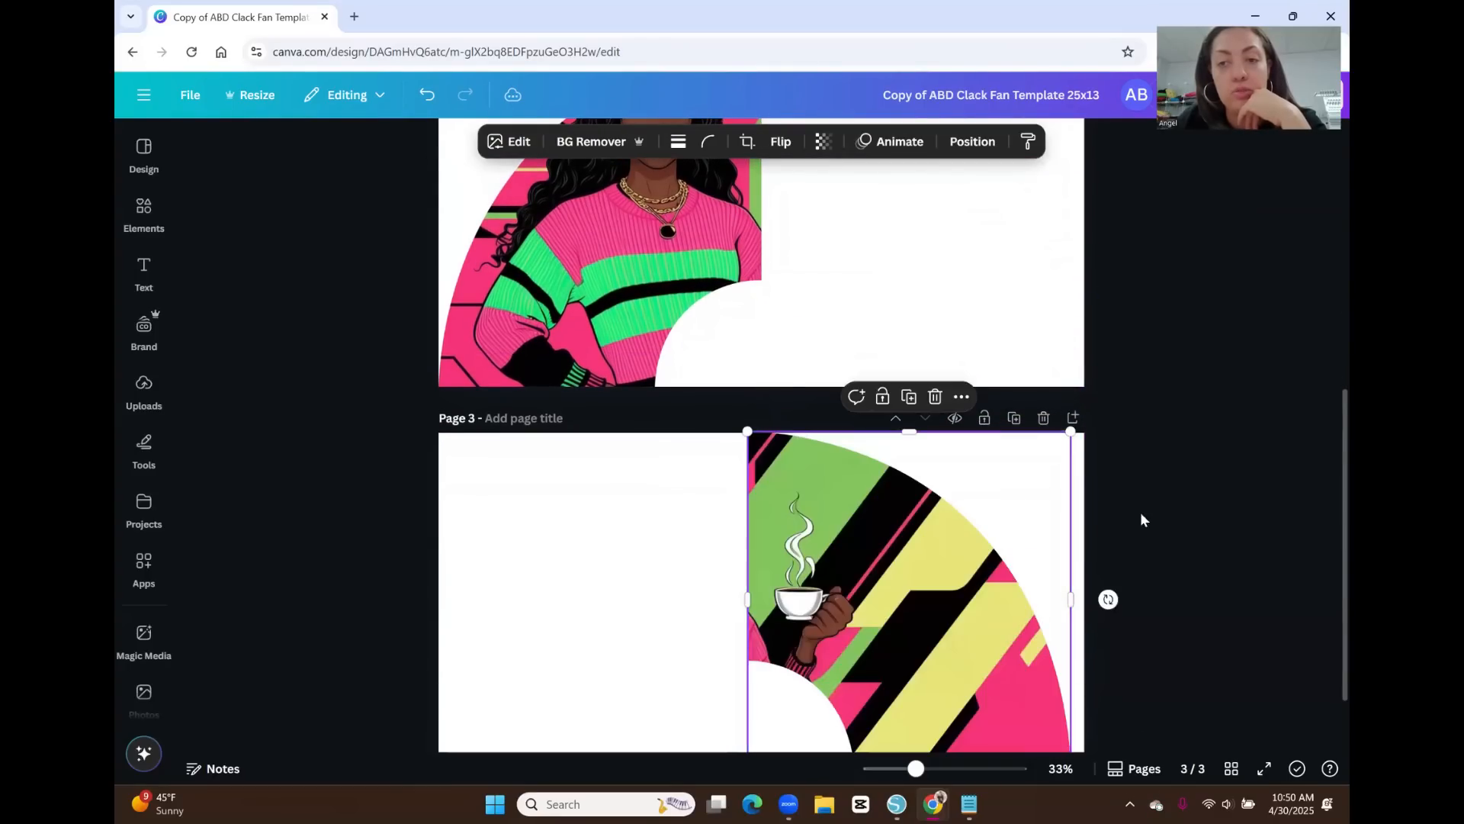
pyautogui.scroll(-1, 1183, 496)
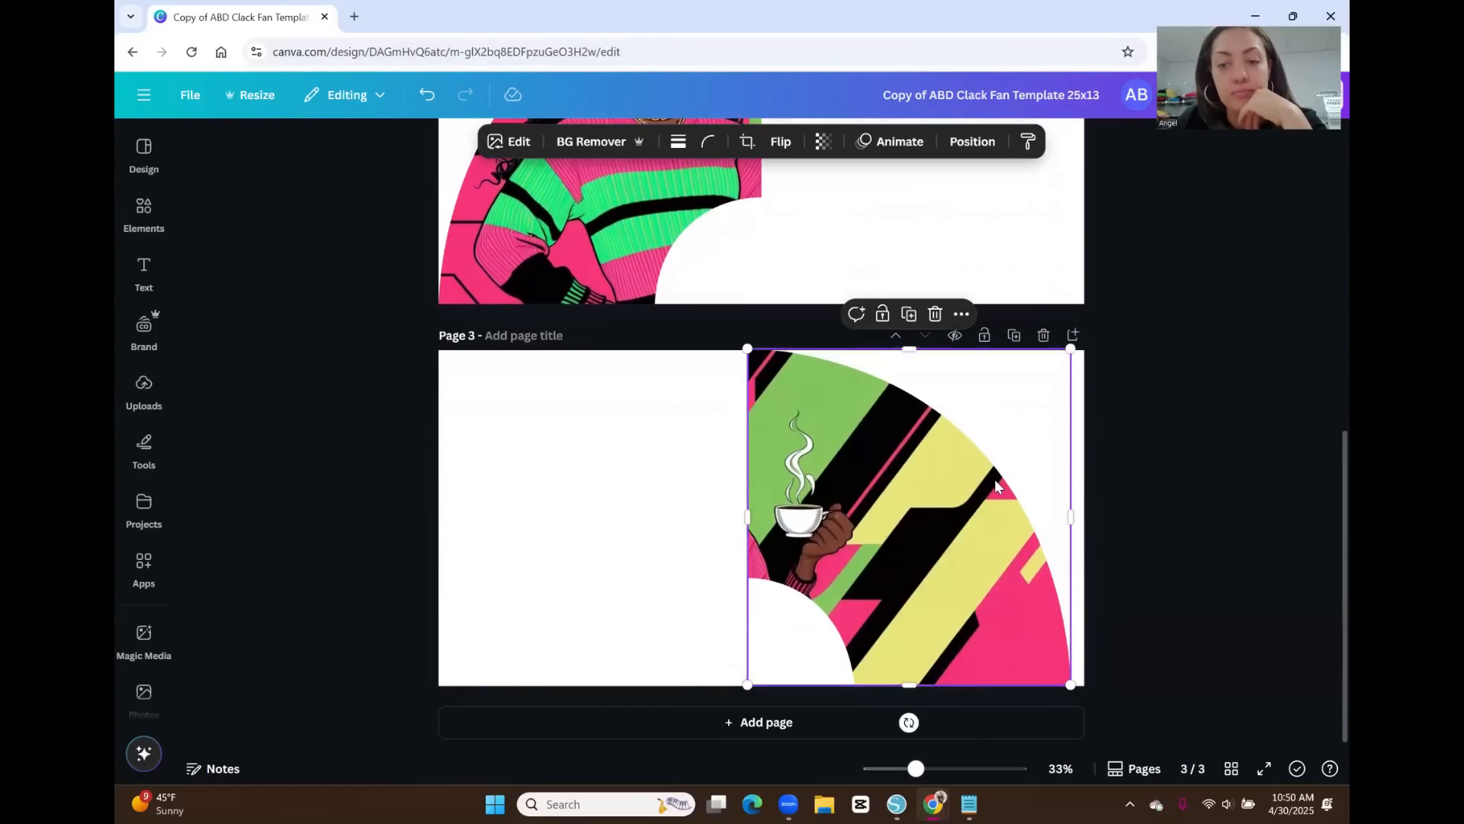
pyautogui.click(1238, 466)
# Download only page 2 as a PNG at size 3.125 with a transparent background.
pyautogui.scroll(3, 1233, 465)
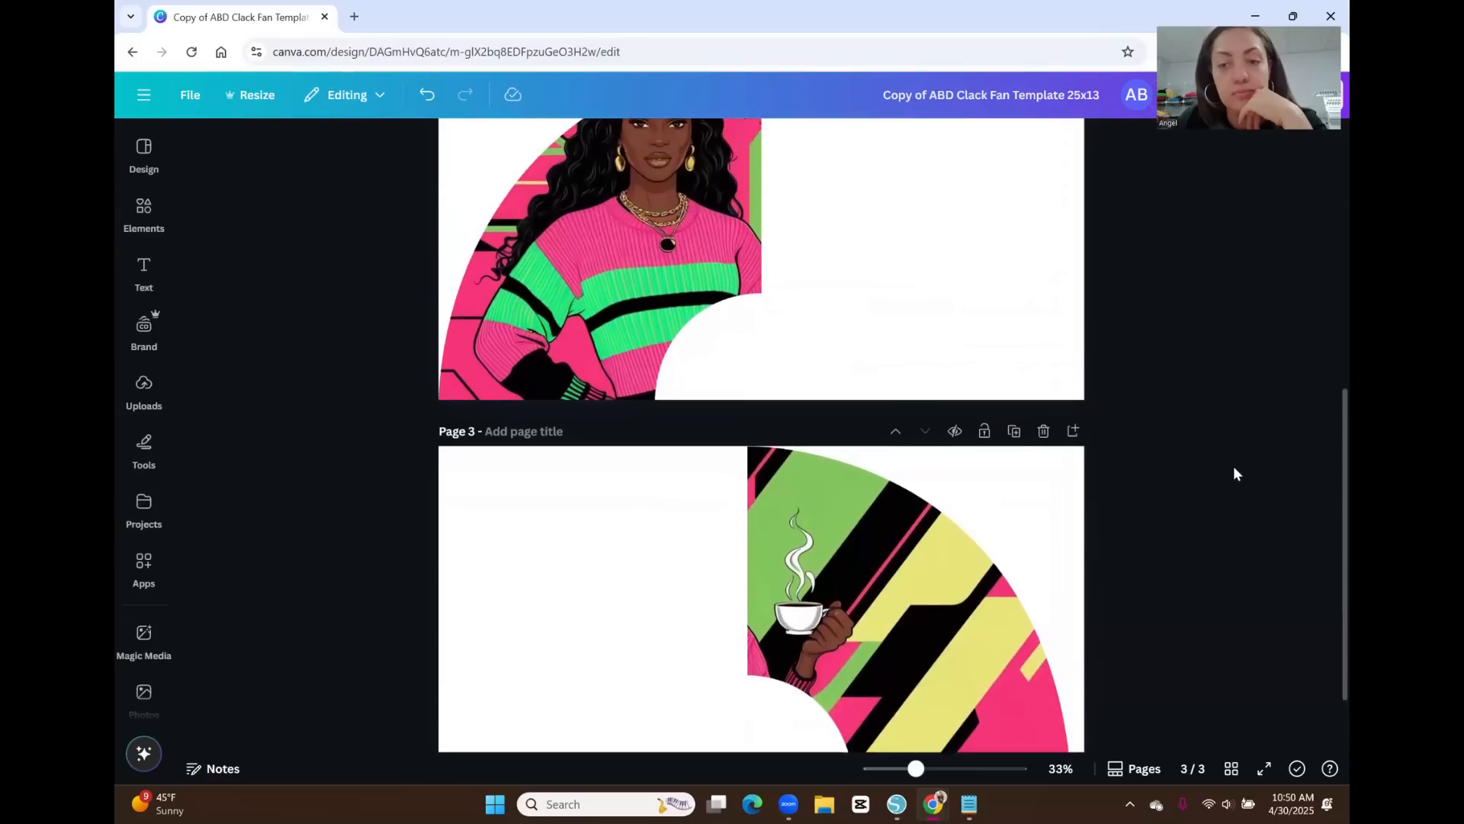
pyautogui.scroll(4, 1212, 450)
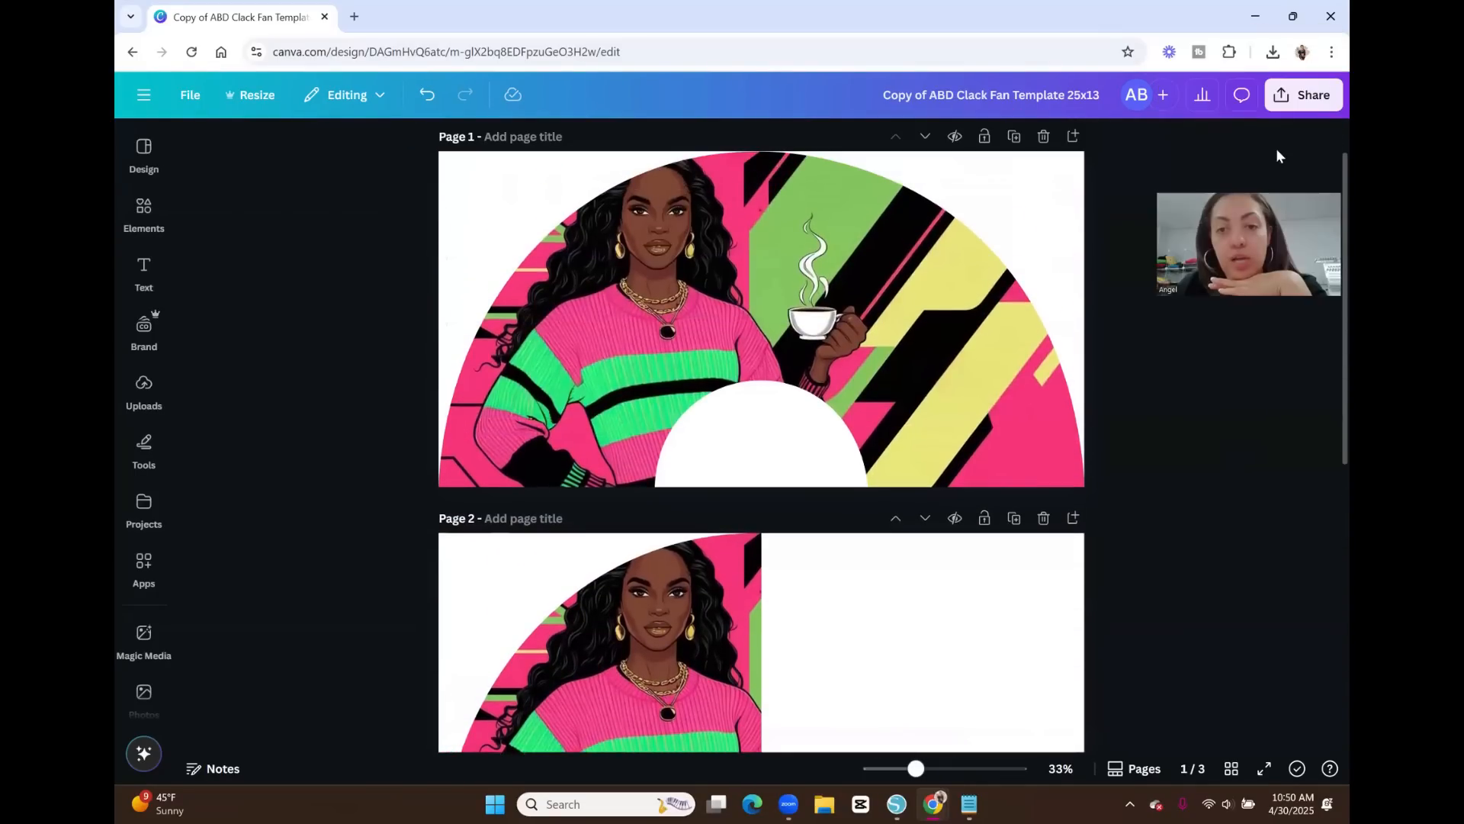
pyautogui.click(1299, 99)
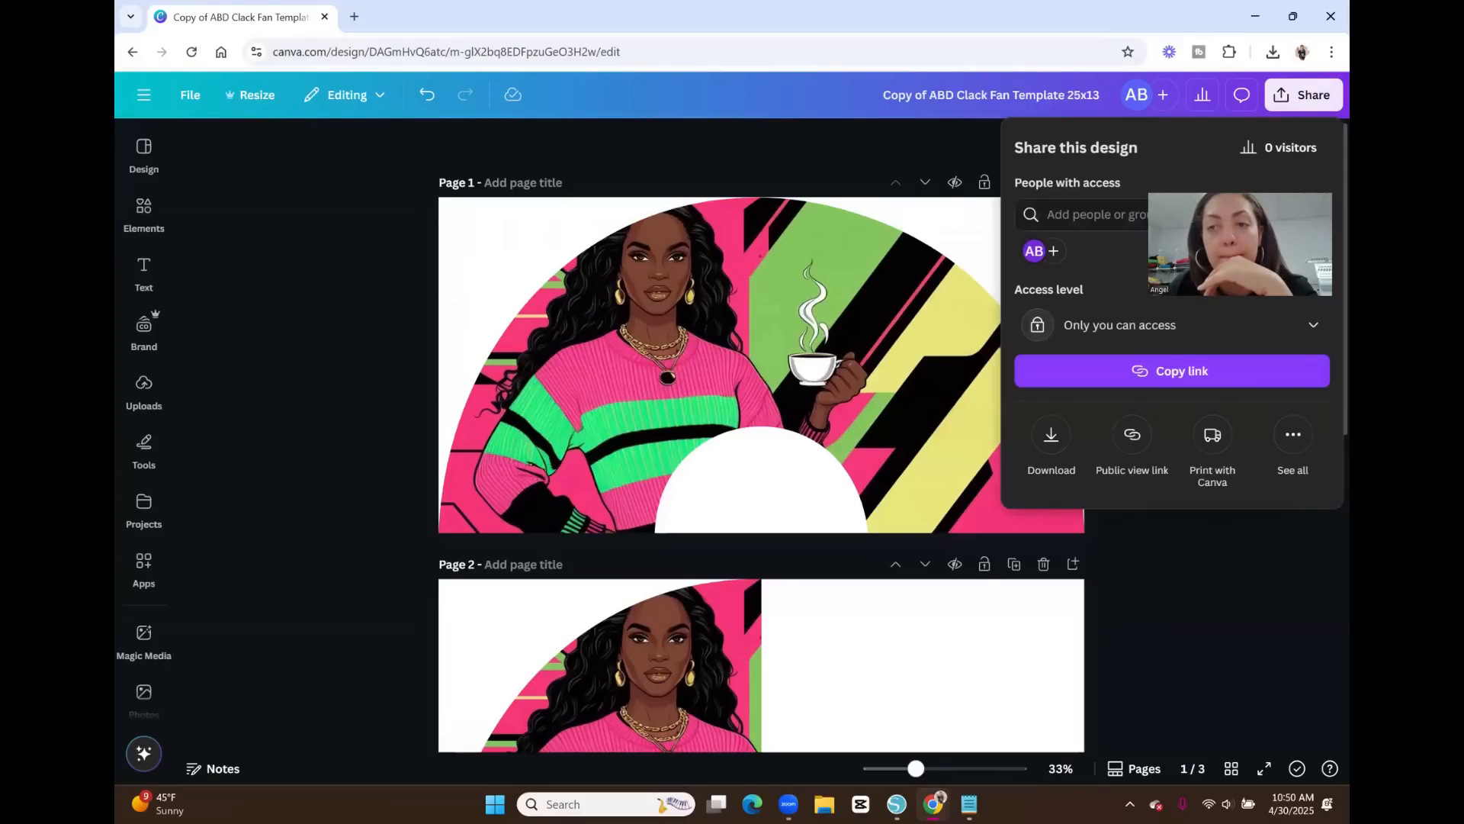
pyautogui.click(1051, 439)
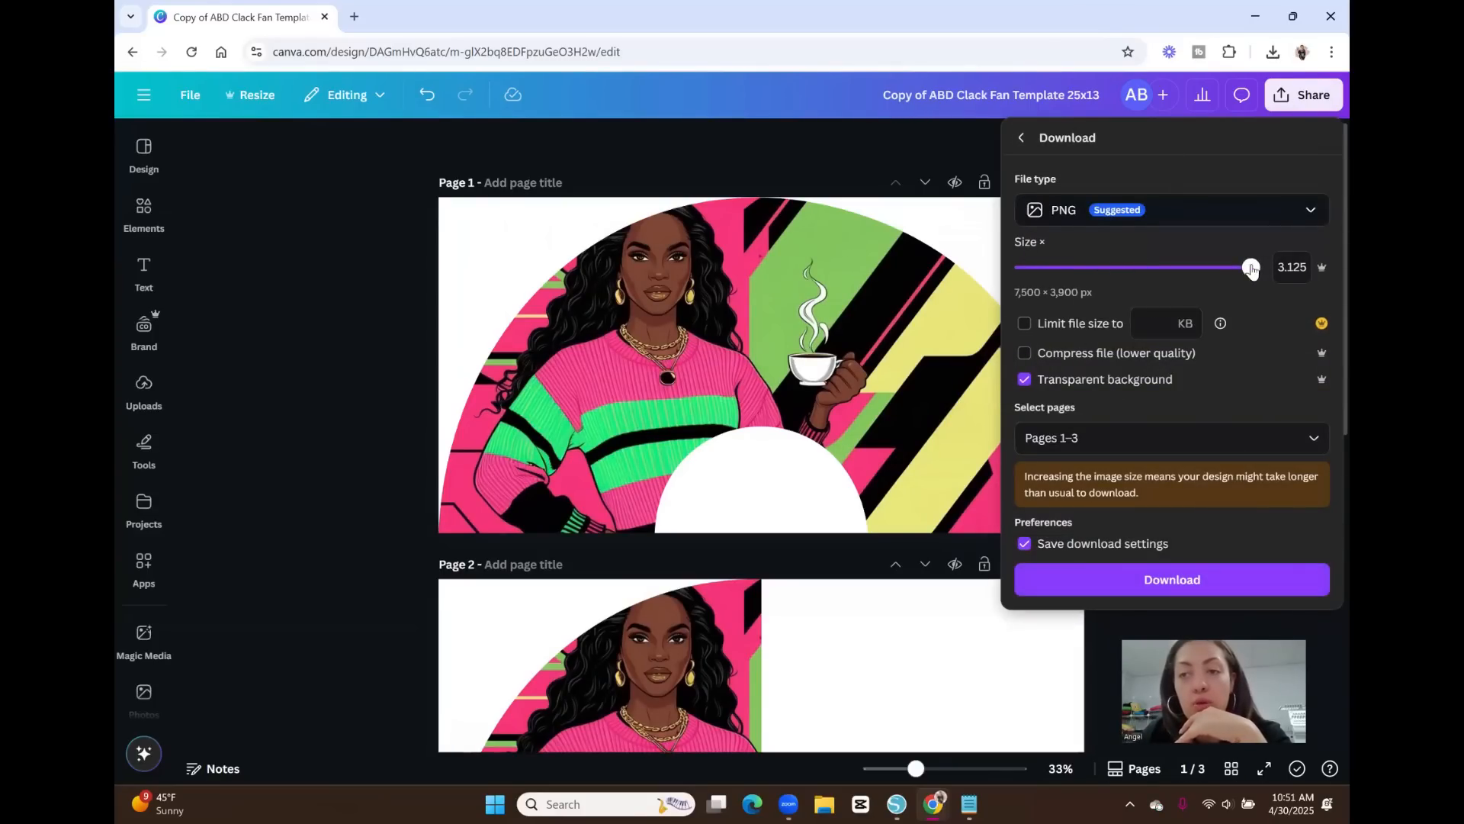
pyautogui.click(1322, 437)
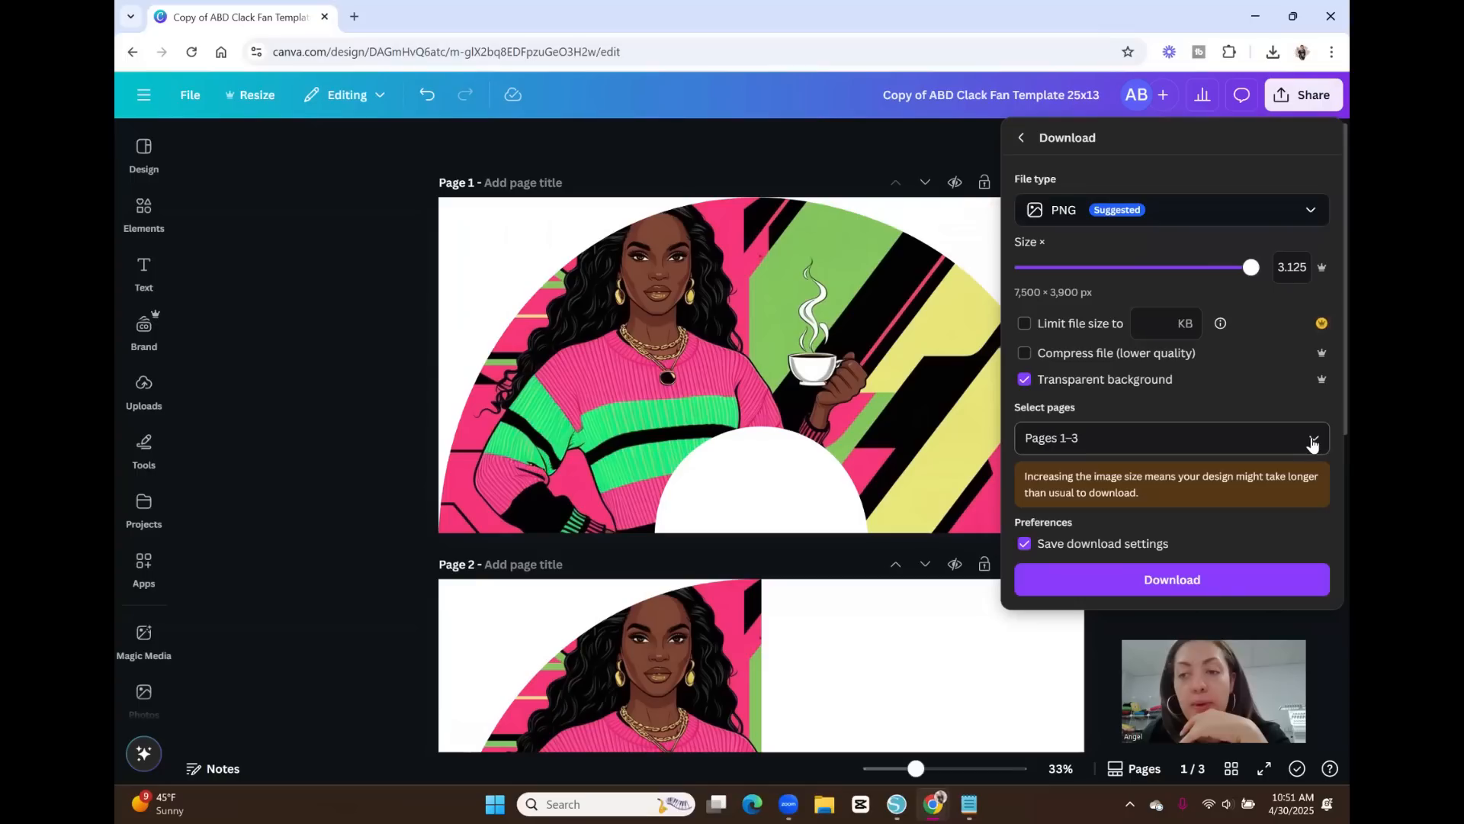
pyautogui.click(1038, 550)
pyautogui.scroll(-1, 1066, 565)
pyautogui.click(1038, 580)
pyautogui.click(1072, 663)
pyautogui.click(1099, 587)
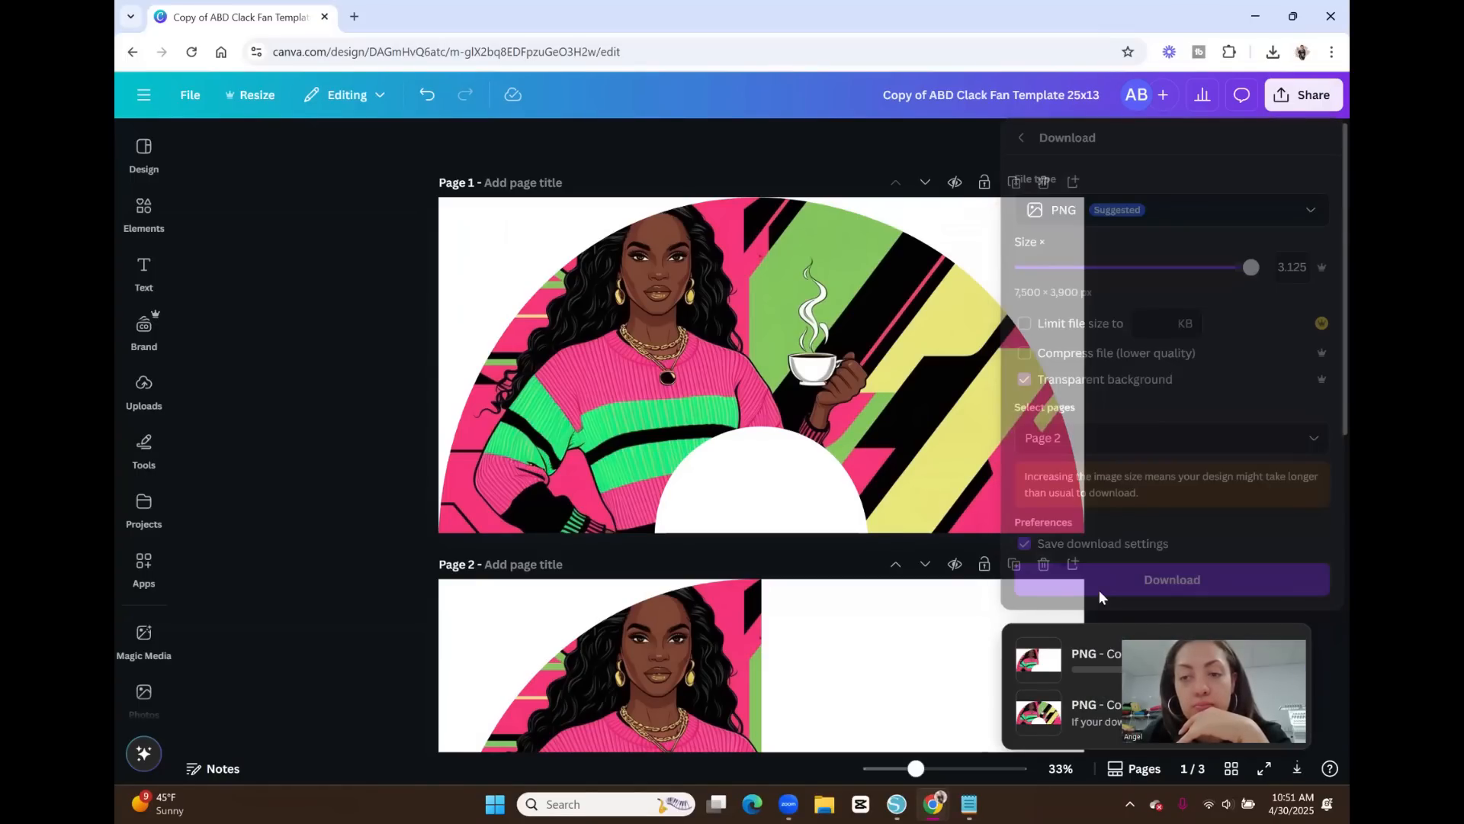
# Download only page 3 as a PNG at size 3.125 with a transparent background.
pyautogui.click(1309, 97)
pyautogui.click(1052, 436)
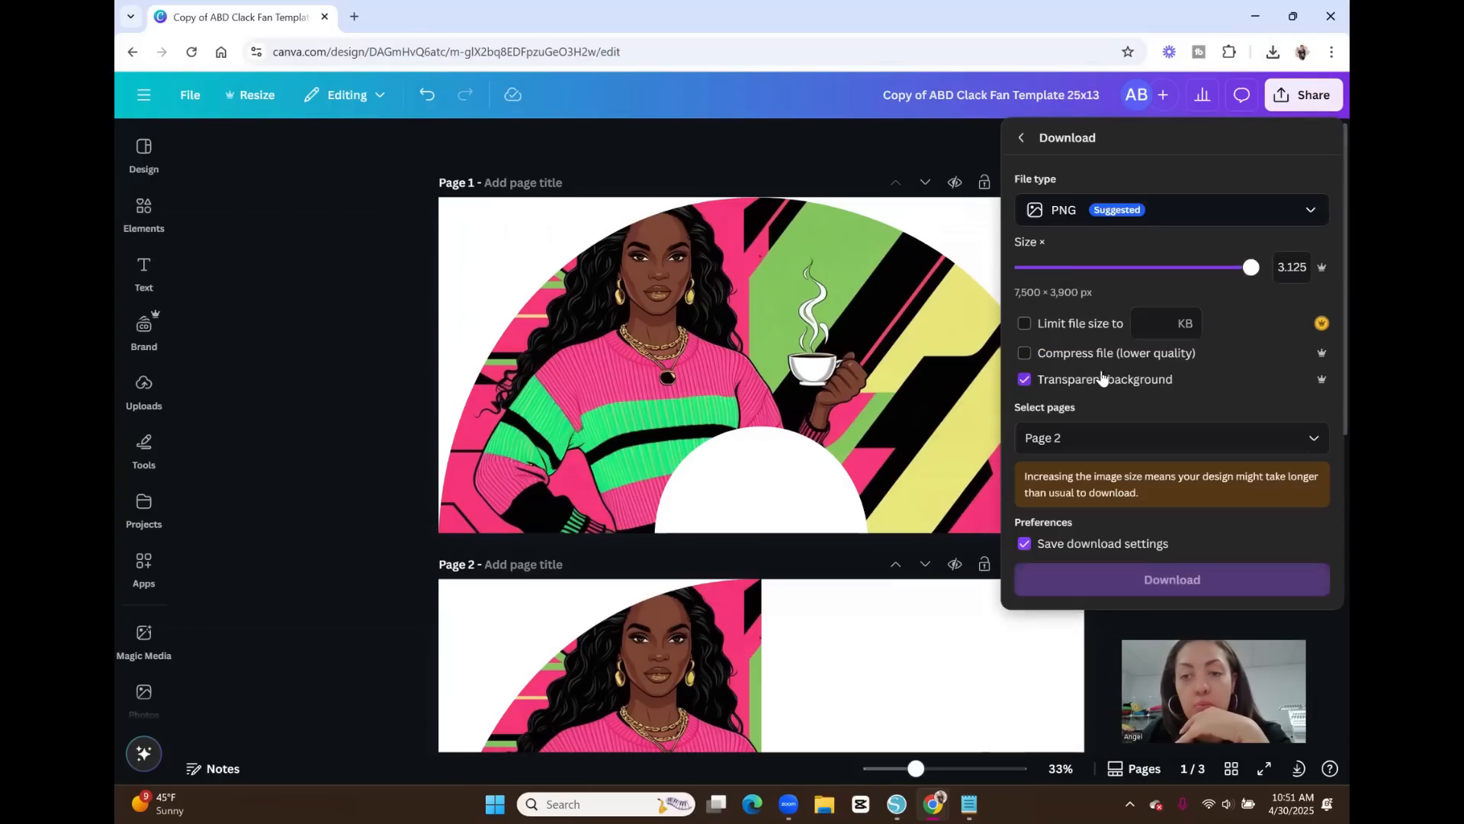
pyautogui.click(1163, 440)
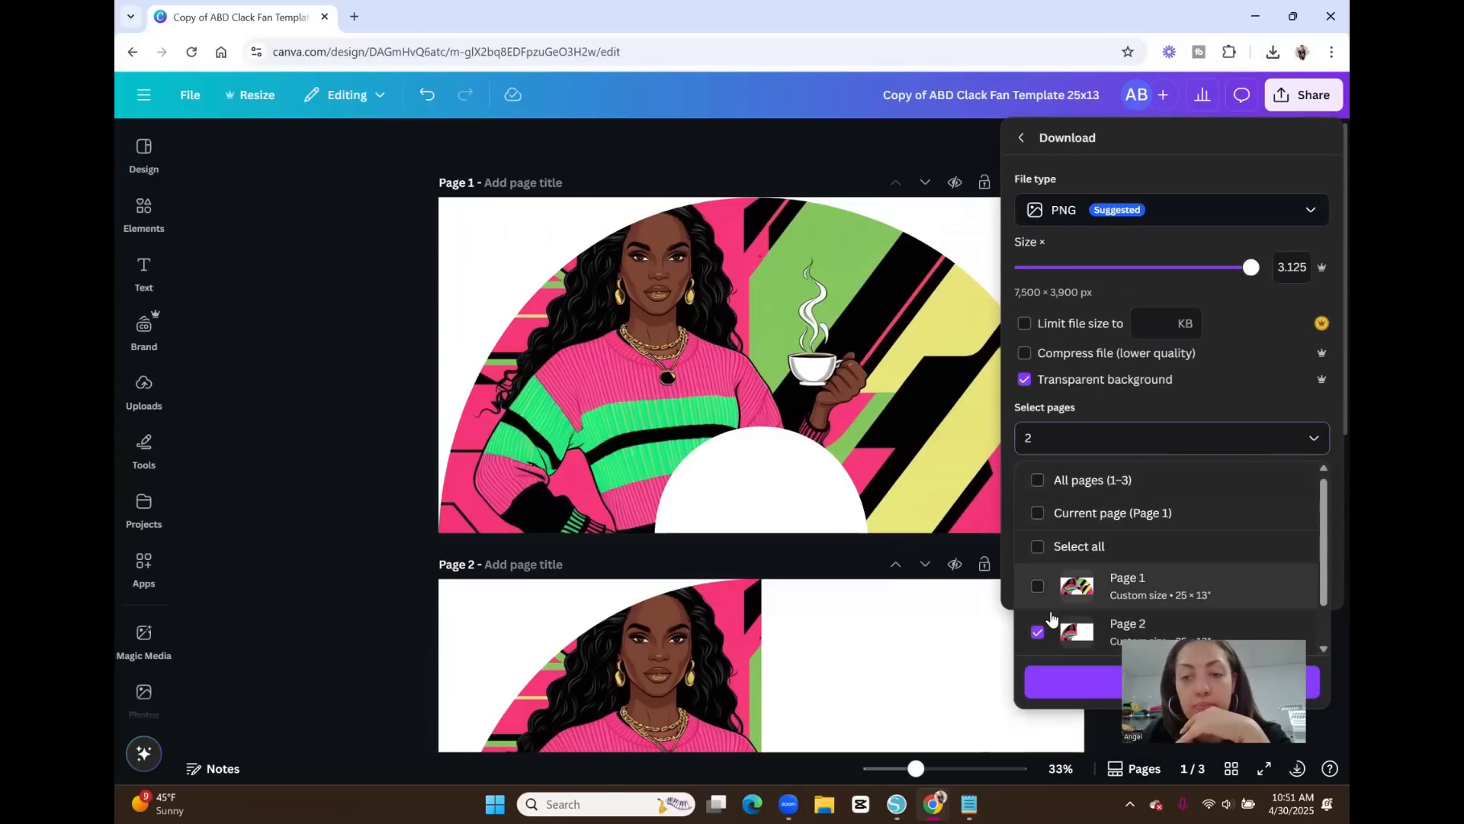
pyautogui.scroll(-1, 1049, 595)
pyautogui.click(1038, 581)
pyautogui.click(1067, 629)
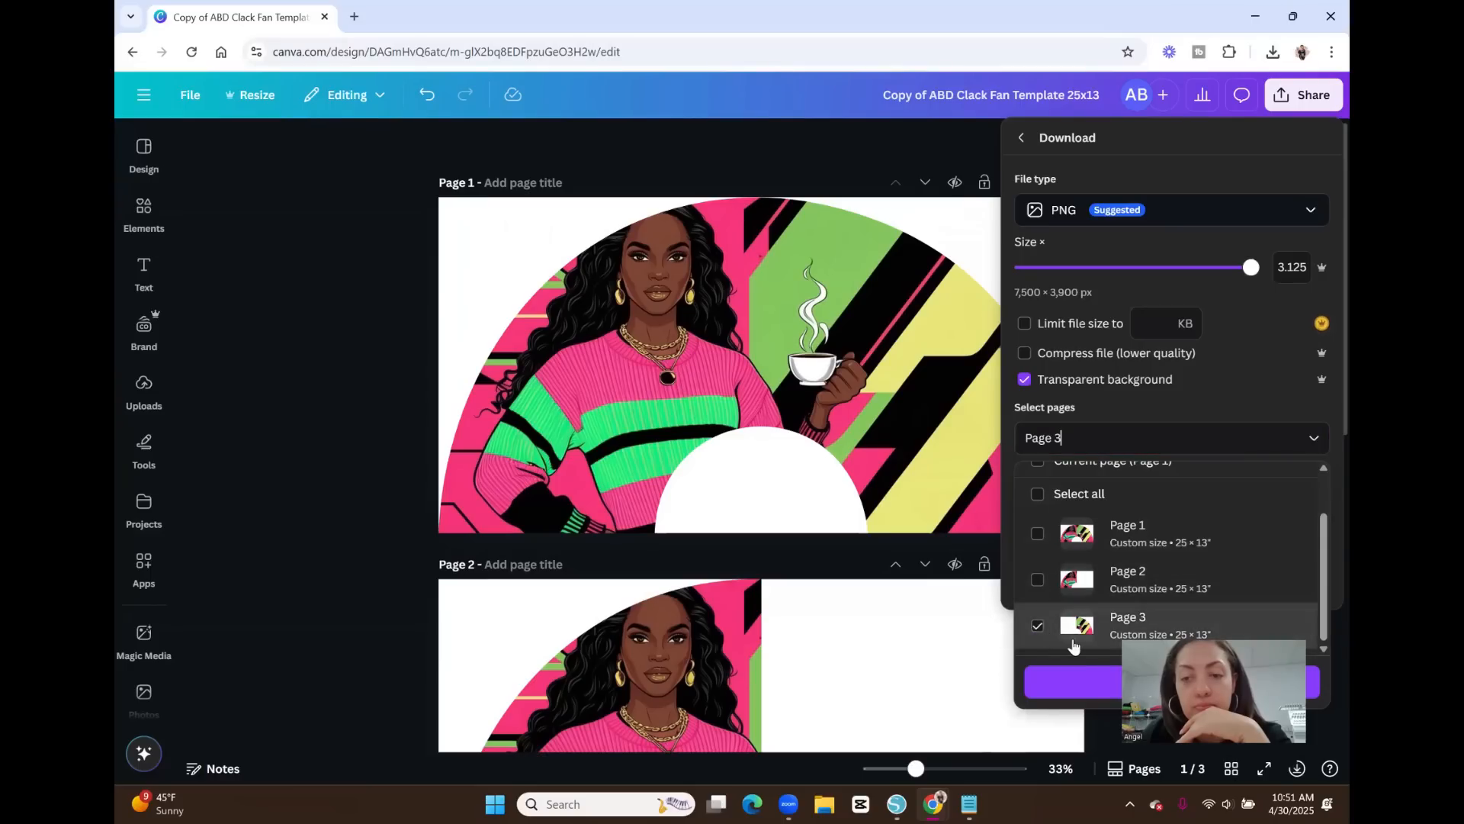
pyautogui.click(1089, 681)
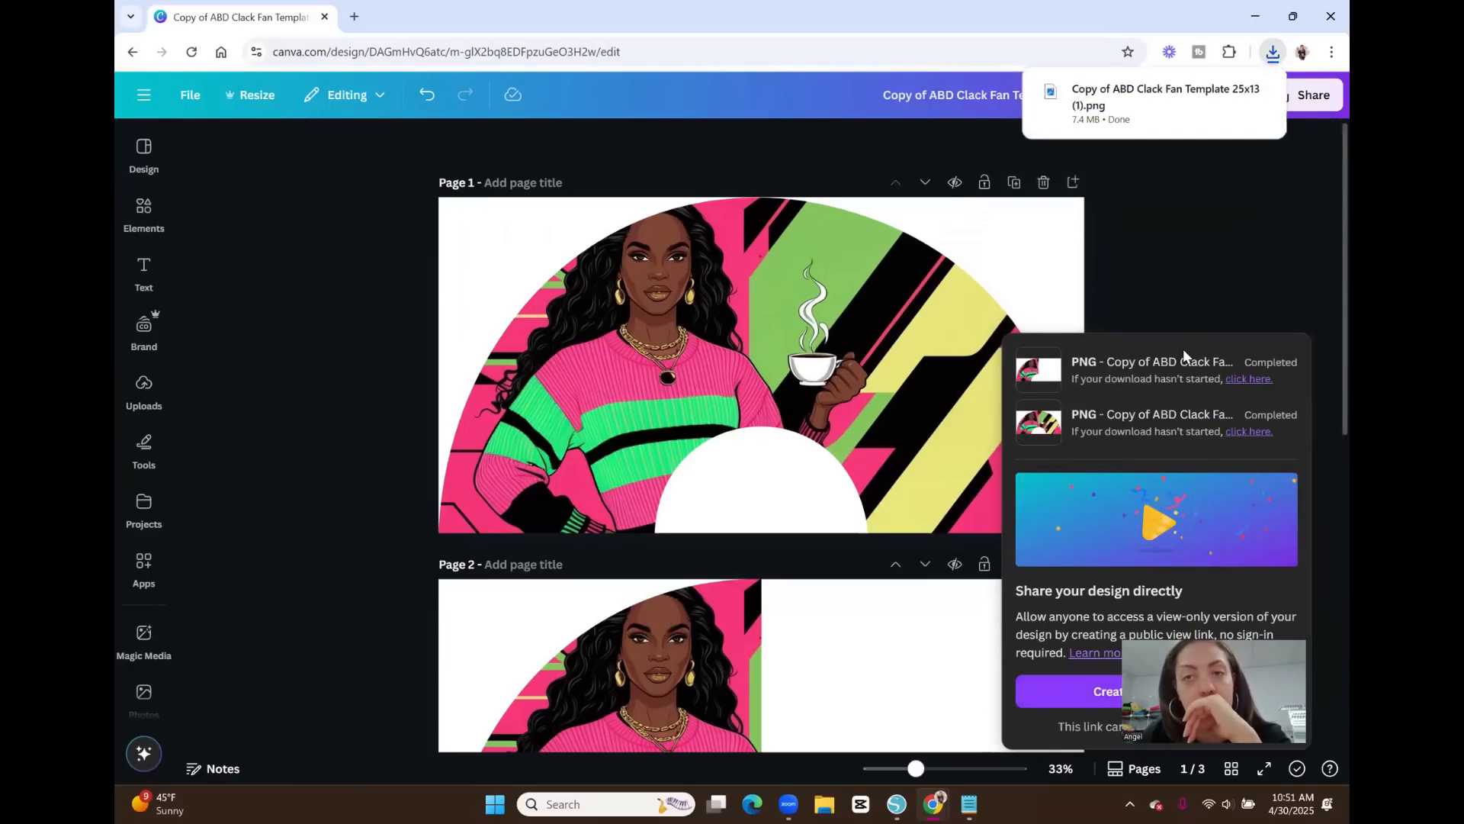
# Copy the downloaded left-half image "Copy of ABD Clack Fan Template 25x13 (1).png" from the browser's recent downloads to the desktop.
pyautogui.click(1293, 16)
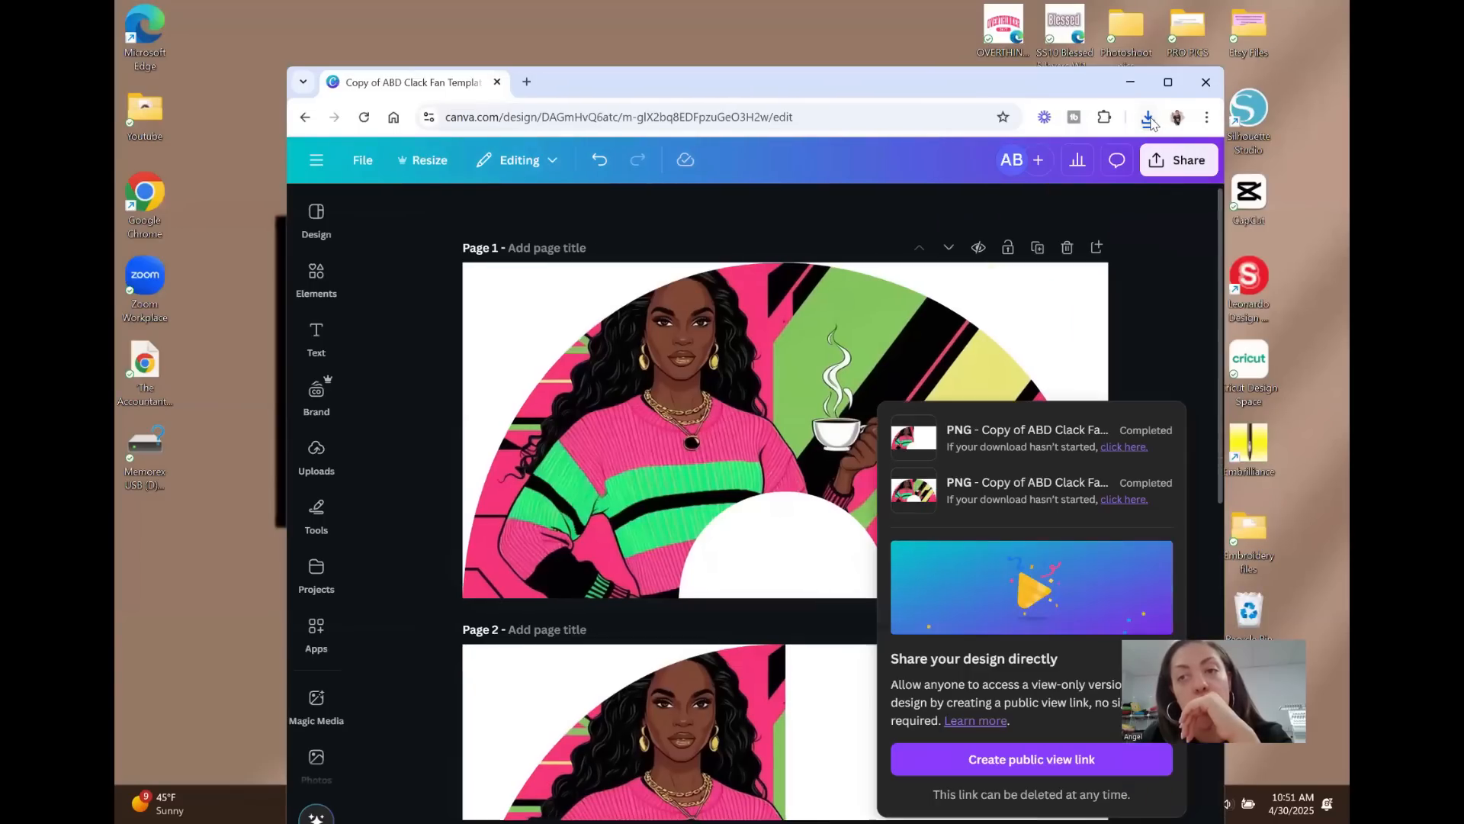
pyautogui.click(1147, 117)
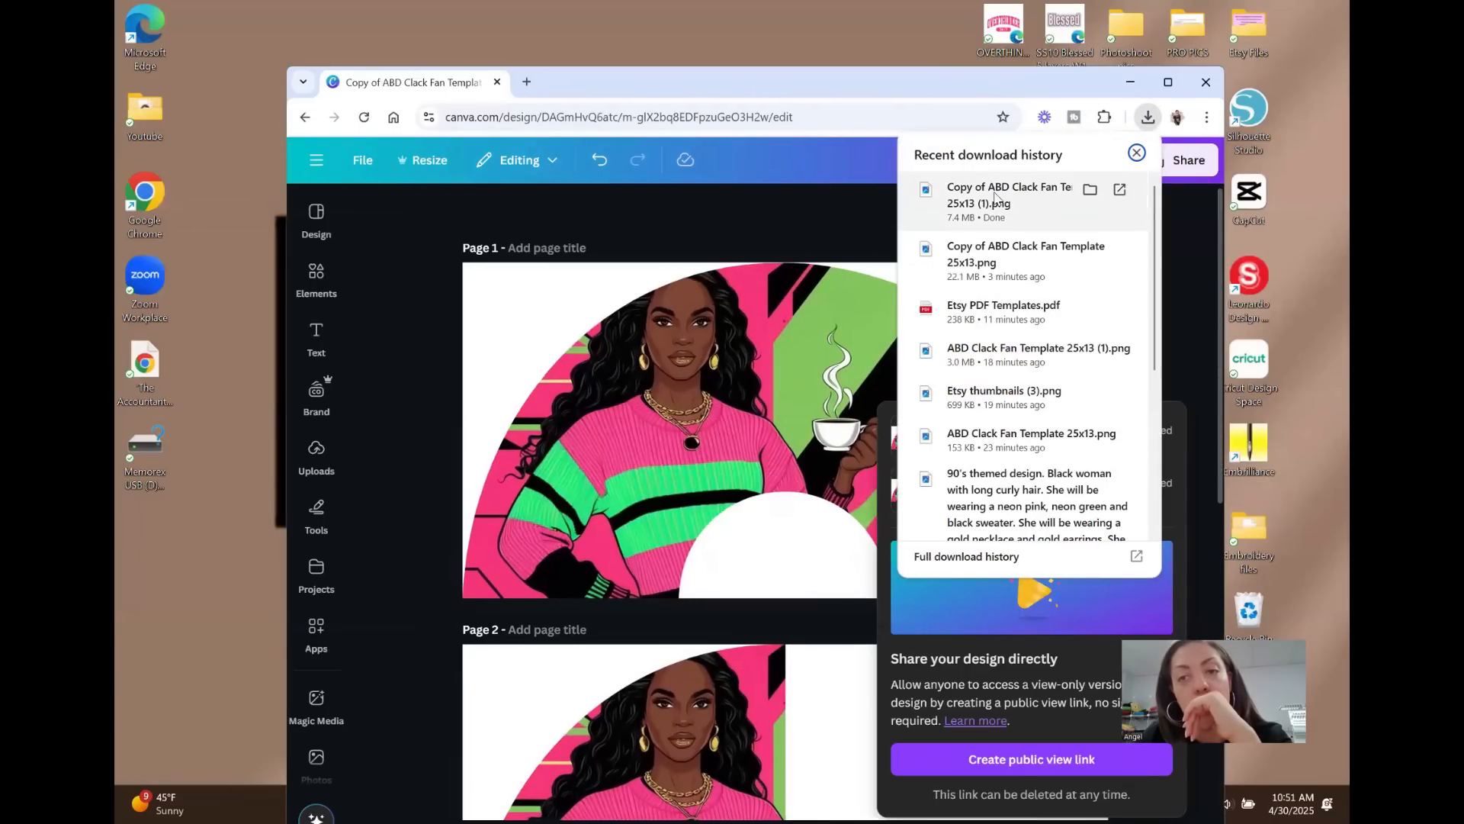
pyautogui.moveTo(1007, 195); pyautogui.dragTo(620, 35)
pyautogui.doubleClick(620, 34)
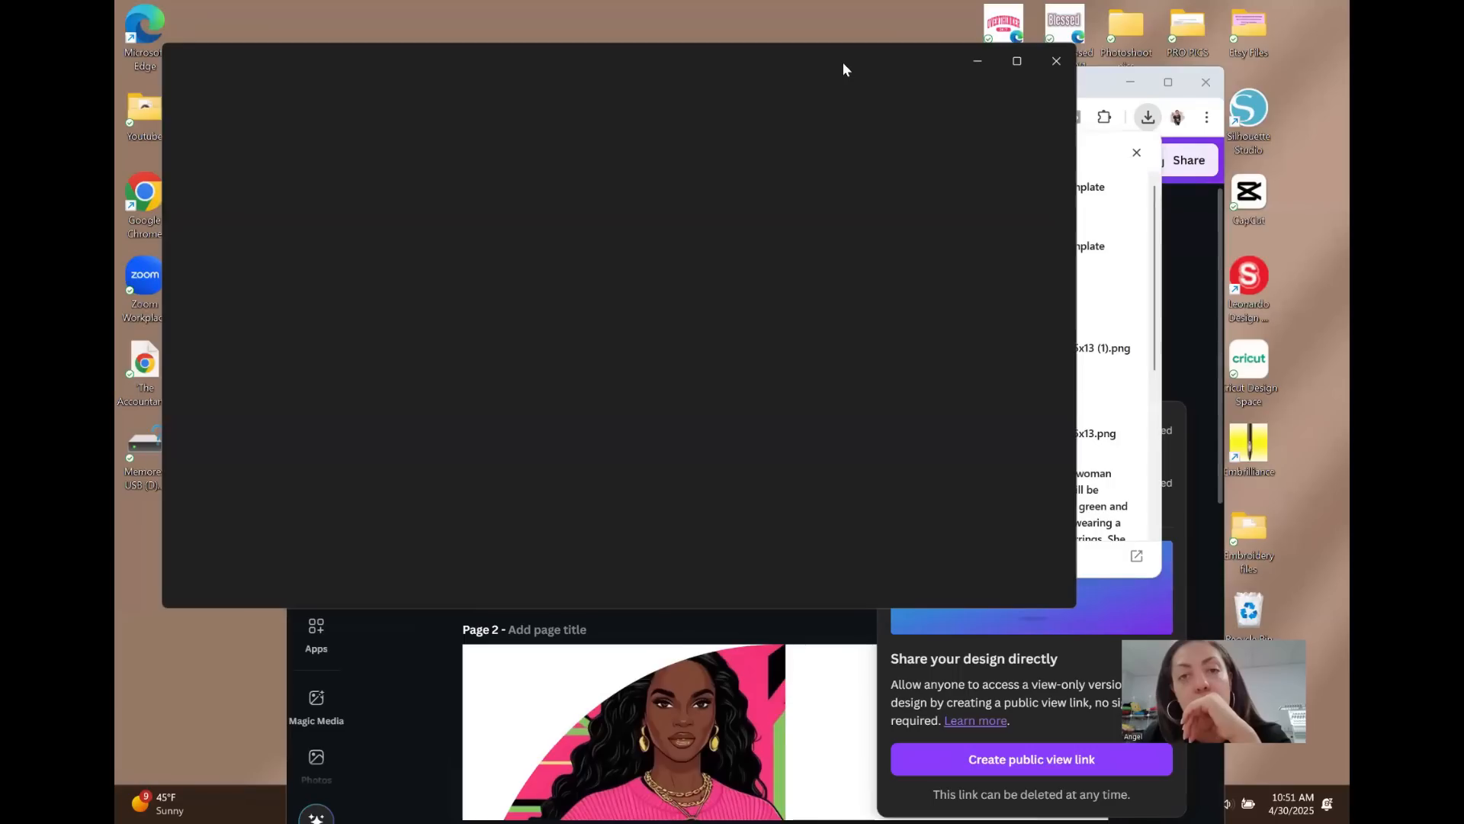
pyautogui.click(1064, 64)
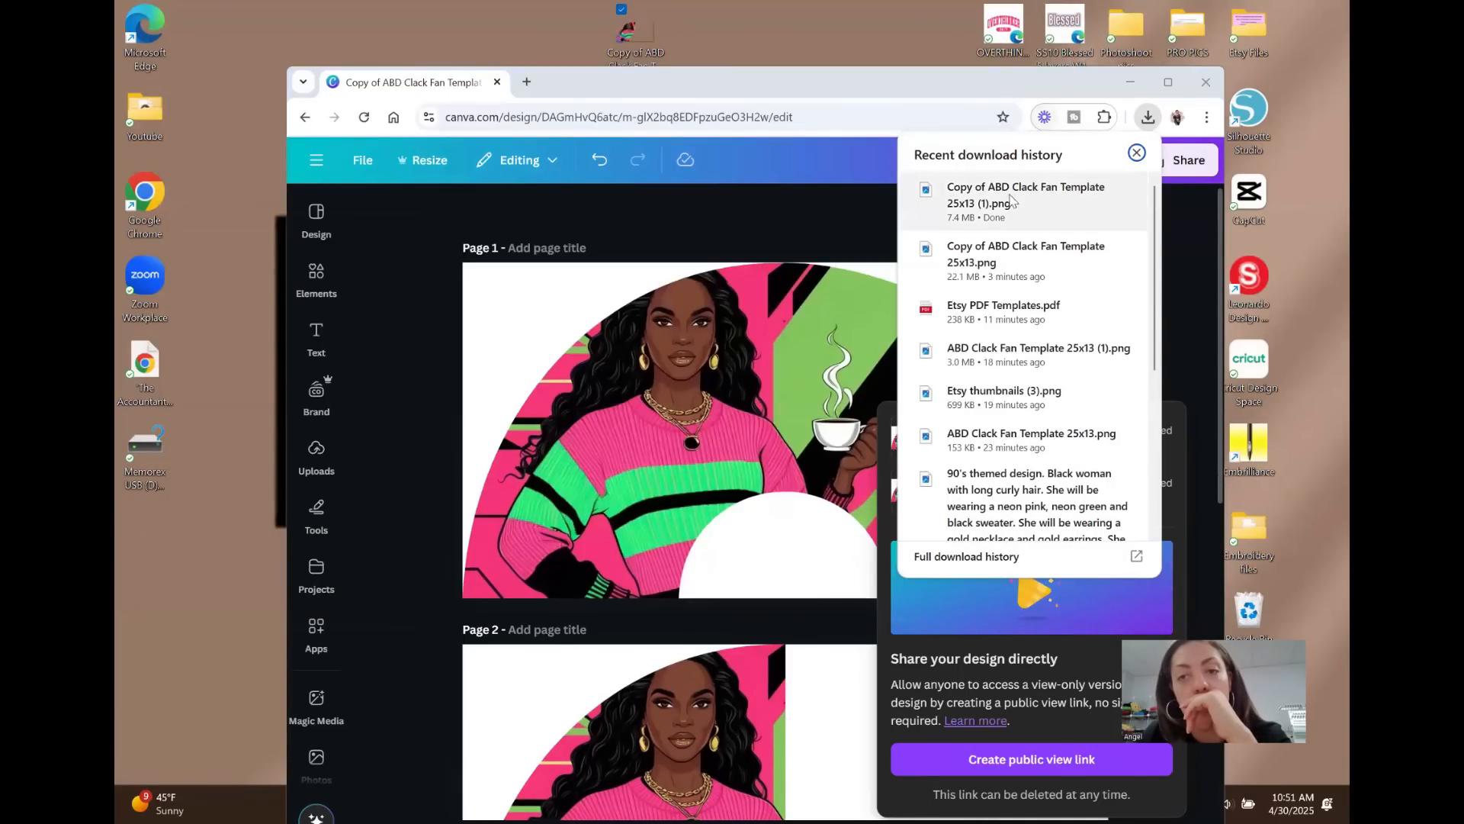
pyautogui.moveTo(1015, 197); pyautogui.dragTo(567, 44)
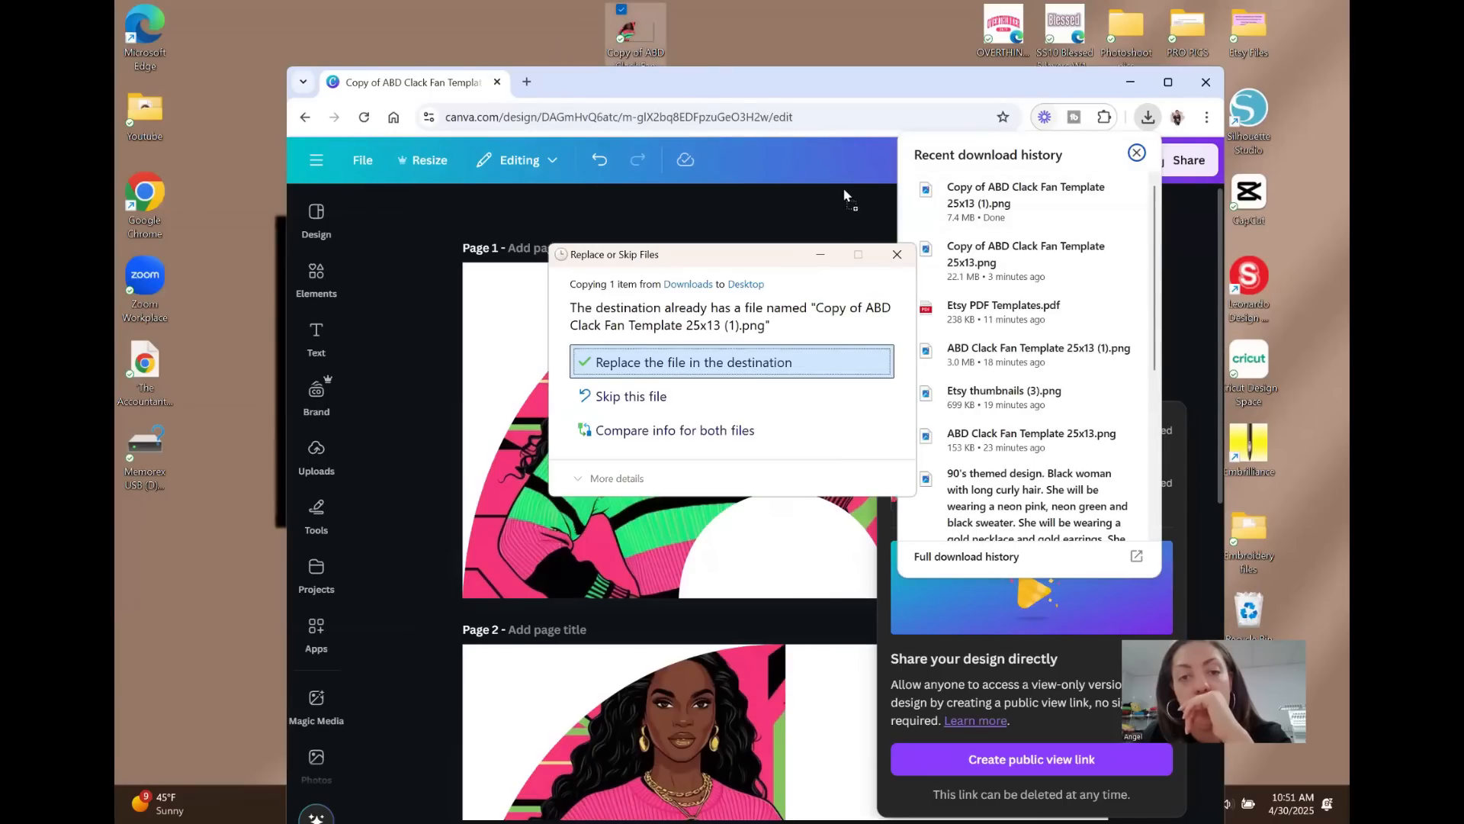
pyautogui.click(897, 254)
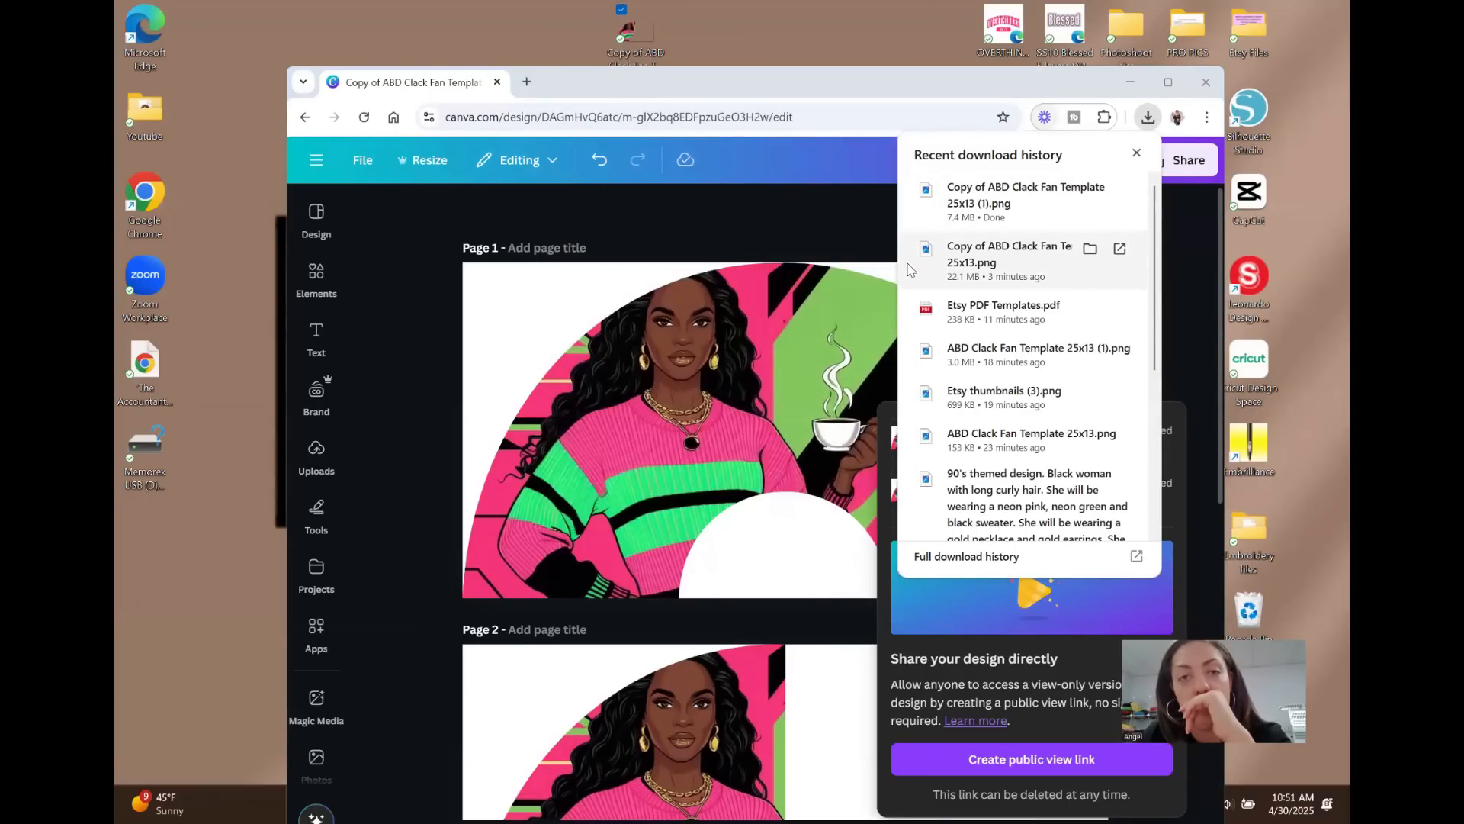
# Copy the full-fan image "Copy of ABD Clack Fan Template 25x13.png" from the recent downloads to the desktop.
pyautogui.moveTo(739, 89); pyautogui.dragTo(684, 93)
pyautogui.click(1136, 131)
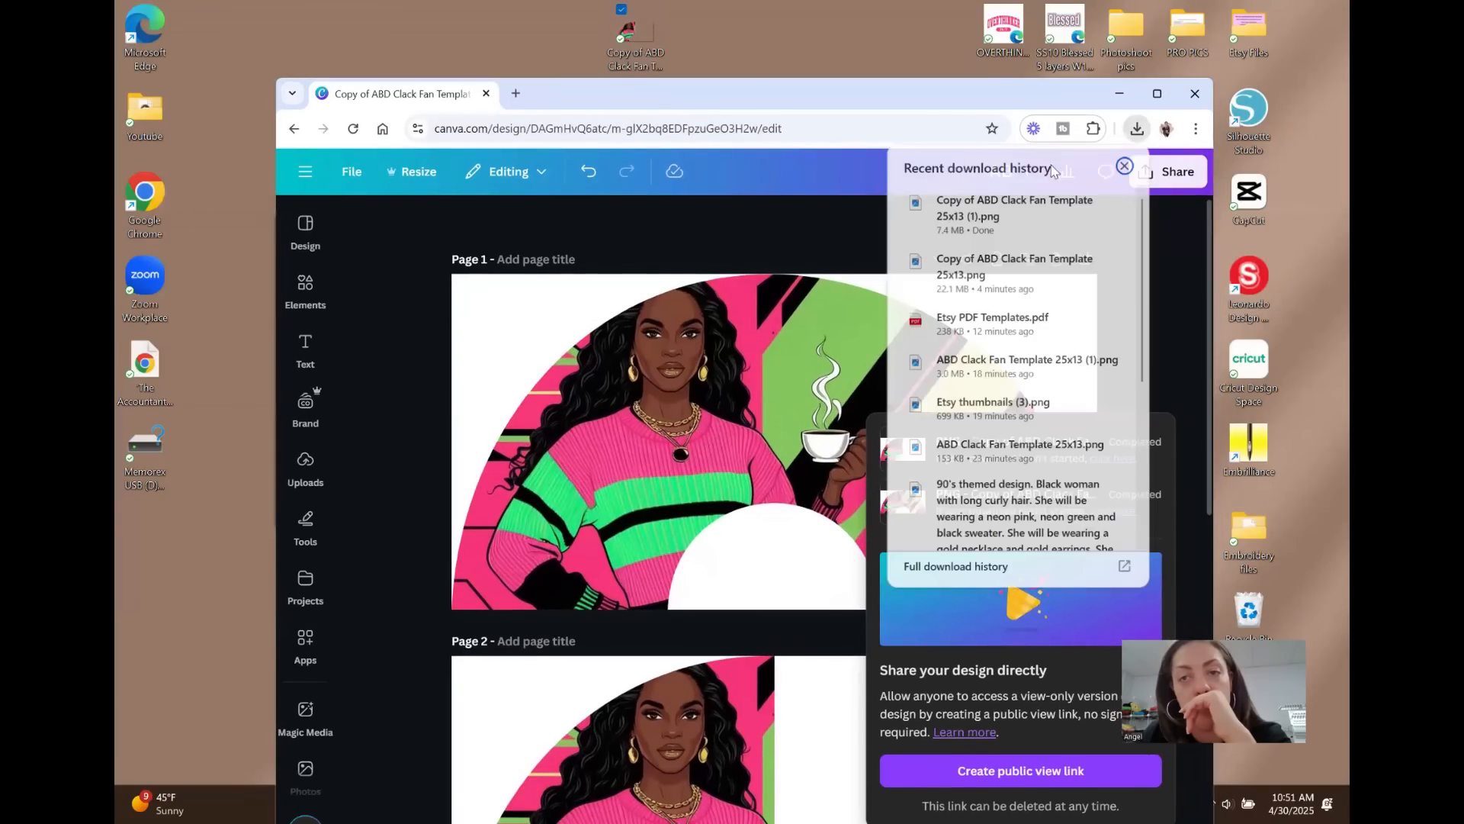
pyautogui.moveTo(950, 247); pyautogui.dragTo(460, 34)
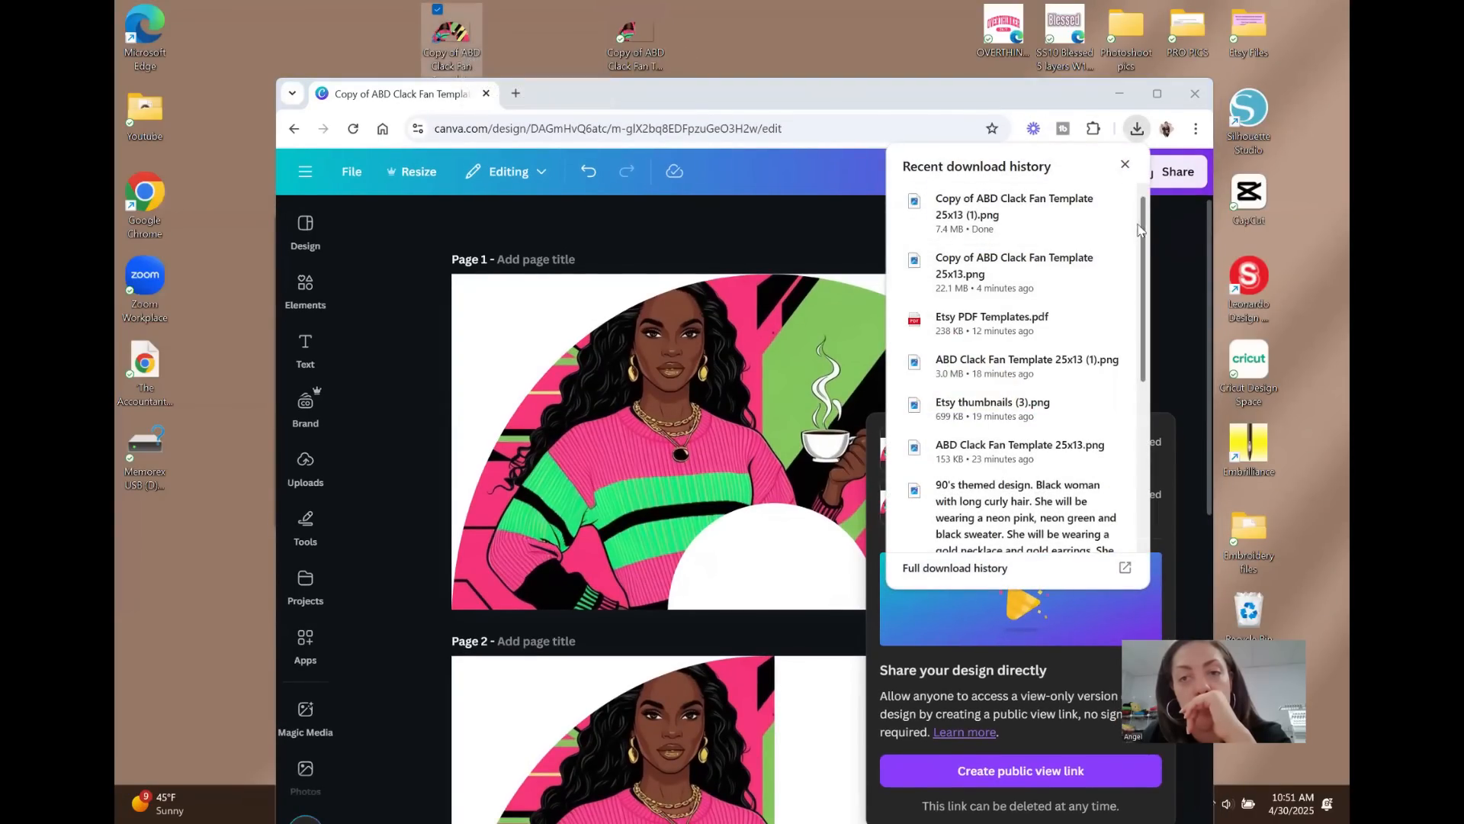
pyautogui.click(1126, 167)
pyautogui.click(1137, 129)
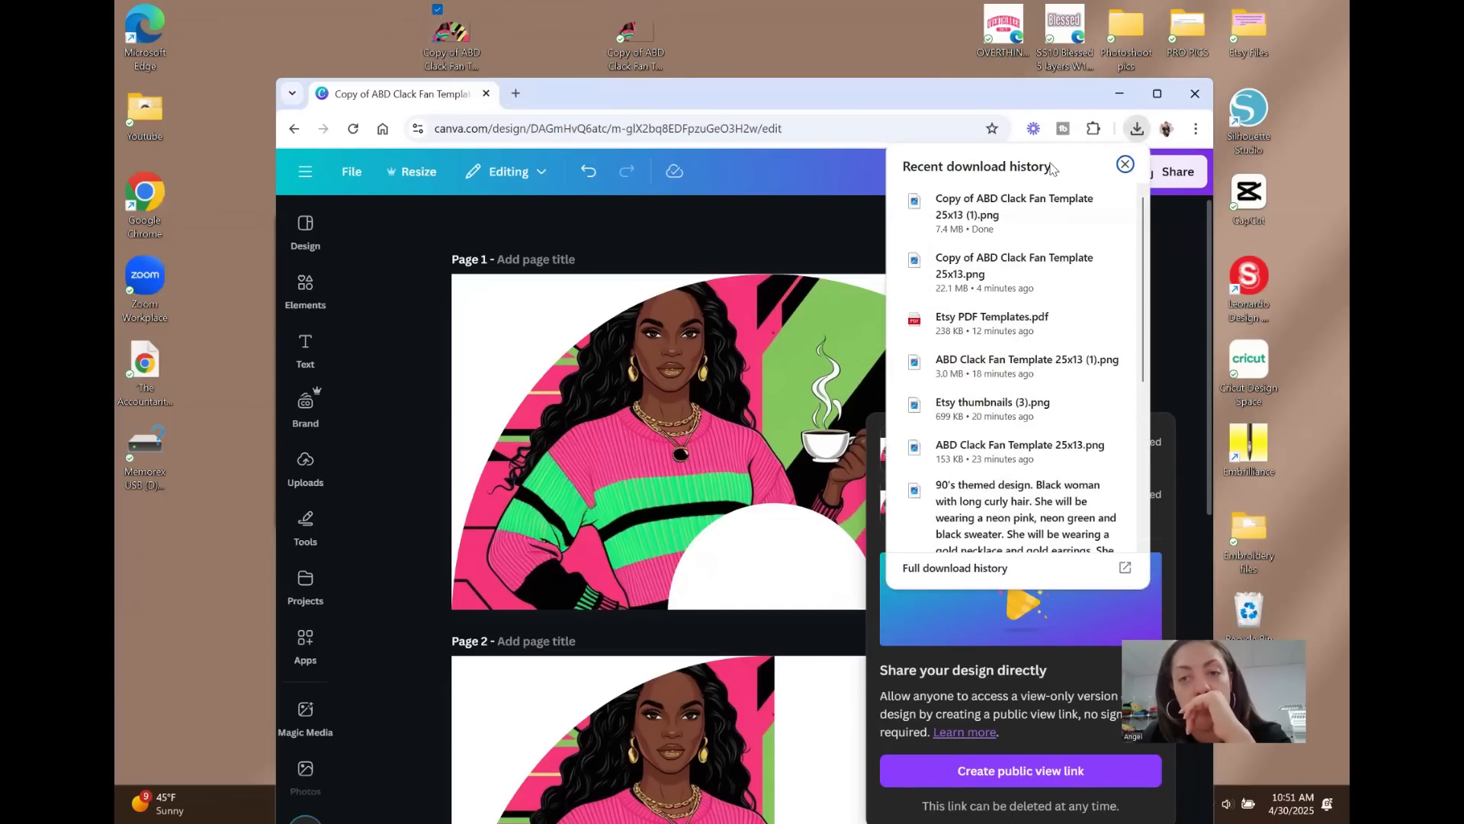
pyautogui.click(1125, 164)
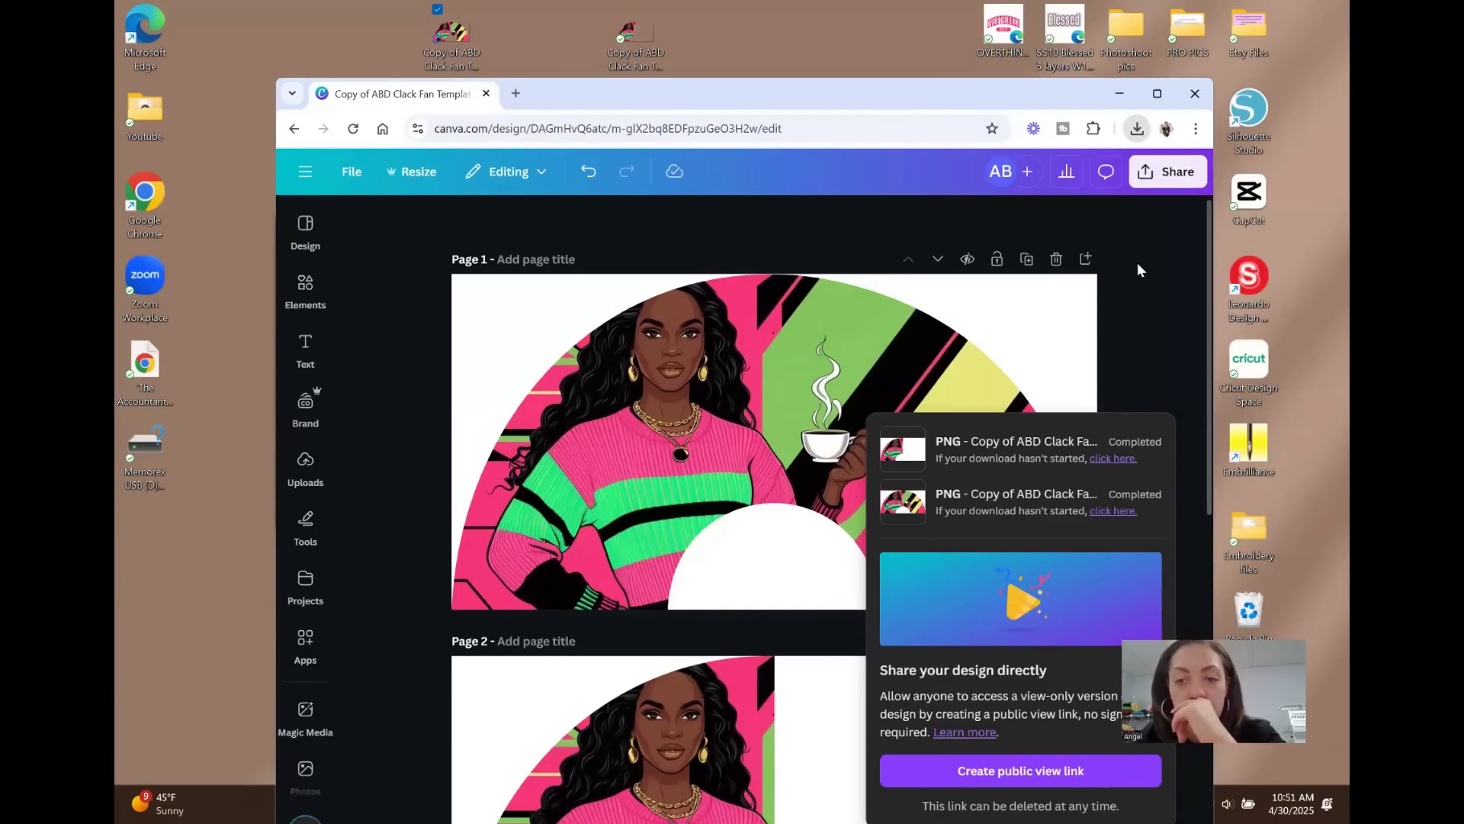
# Download page 3 as a PNG at size 3.125 with a transparent background and copy the file to the desktop.
pyautogui.scroll(-8, 1137, 270)
pyautogui.click(1163, 187)
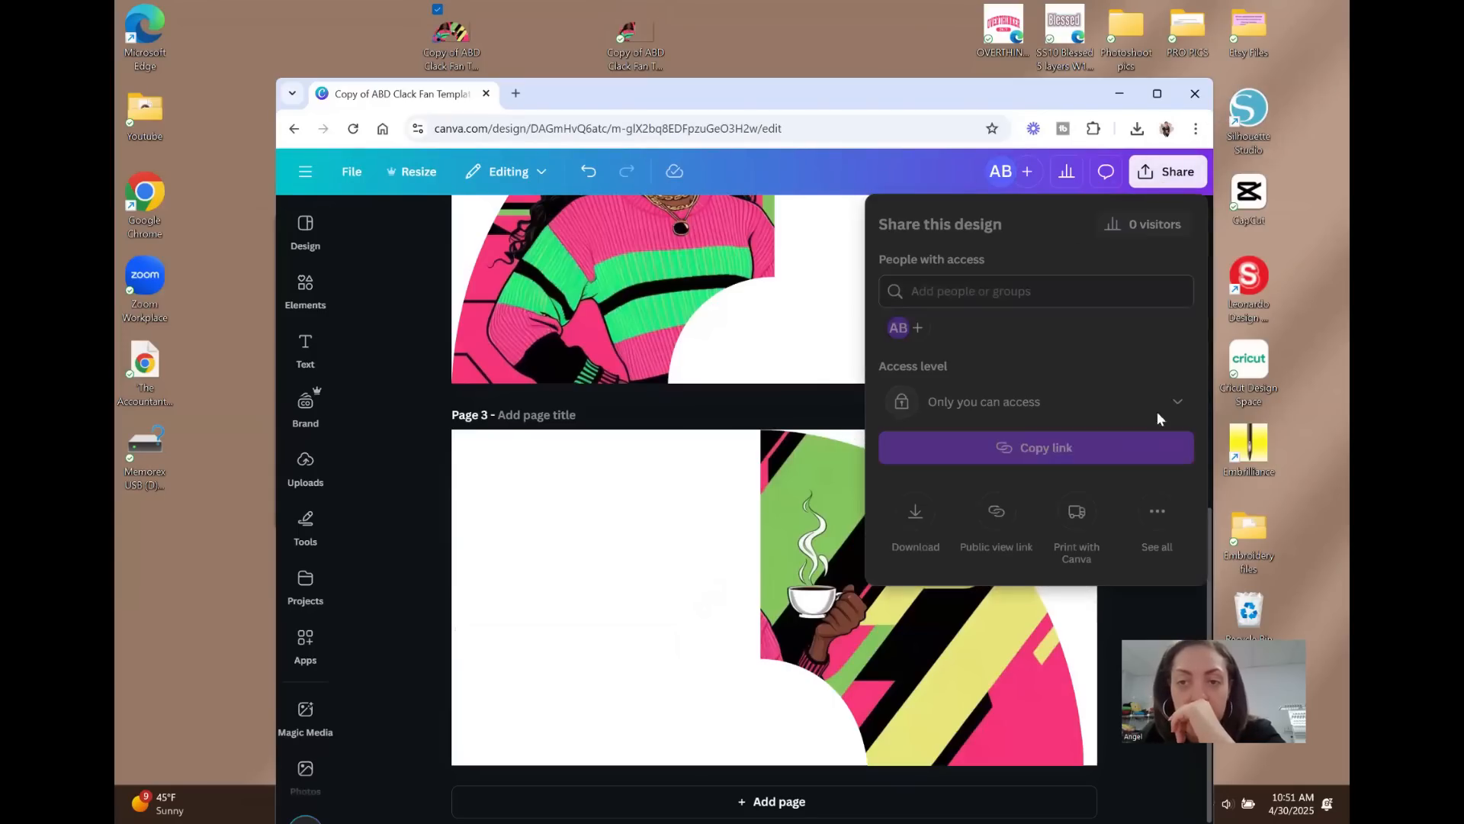
pyautogui.click(915, 510)
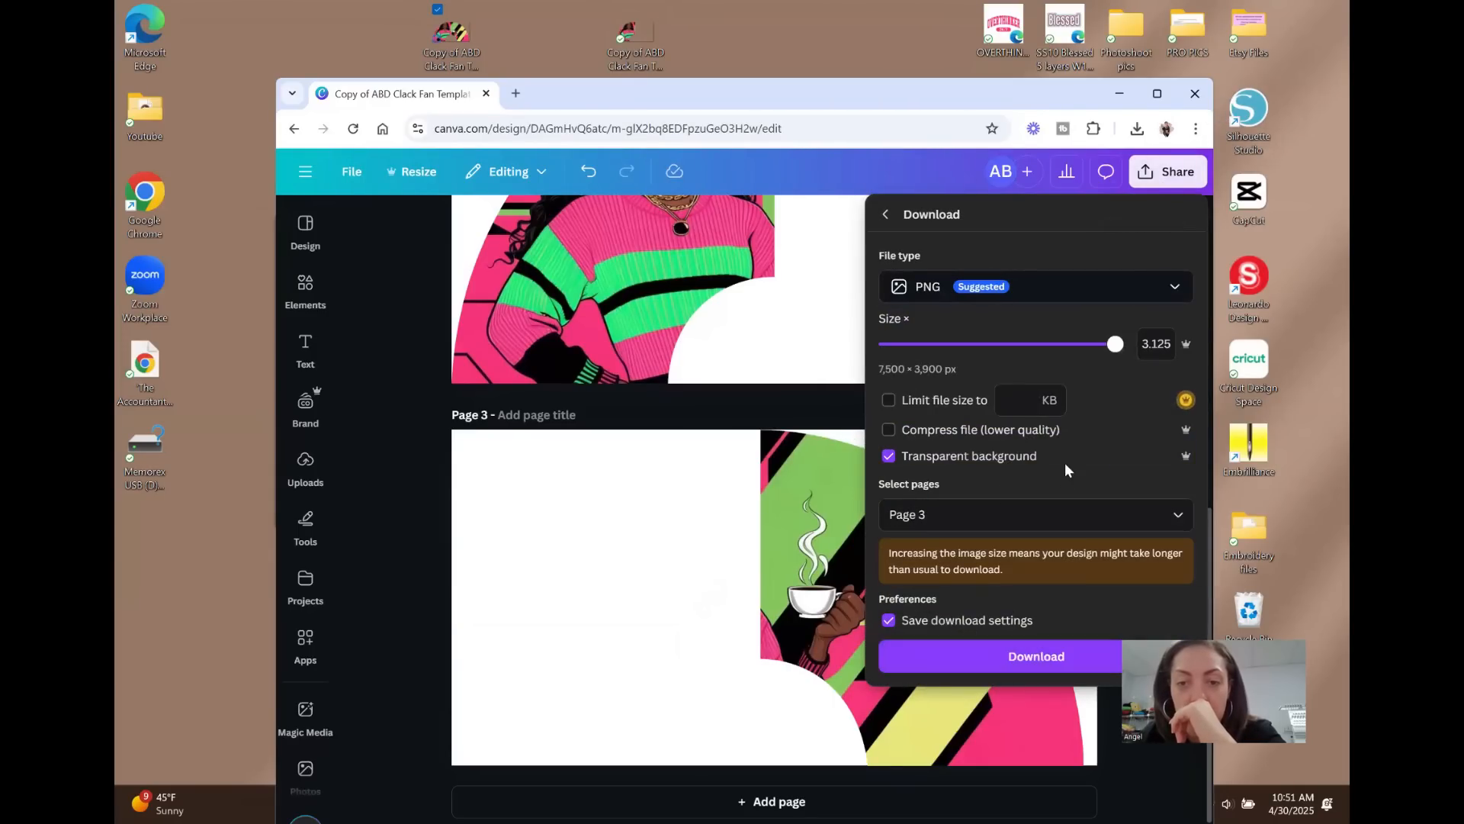
pyautogui.click(1018, 669)
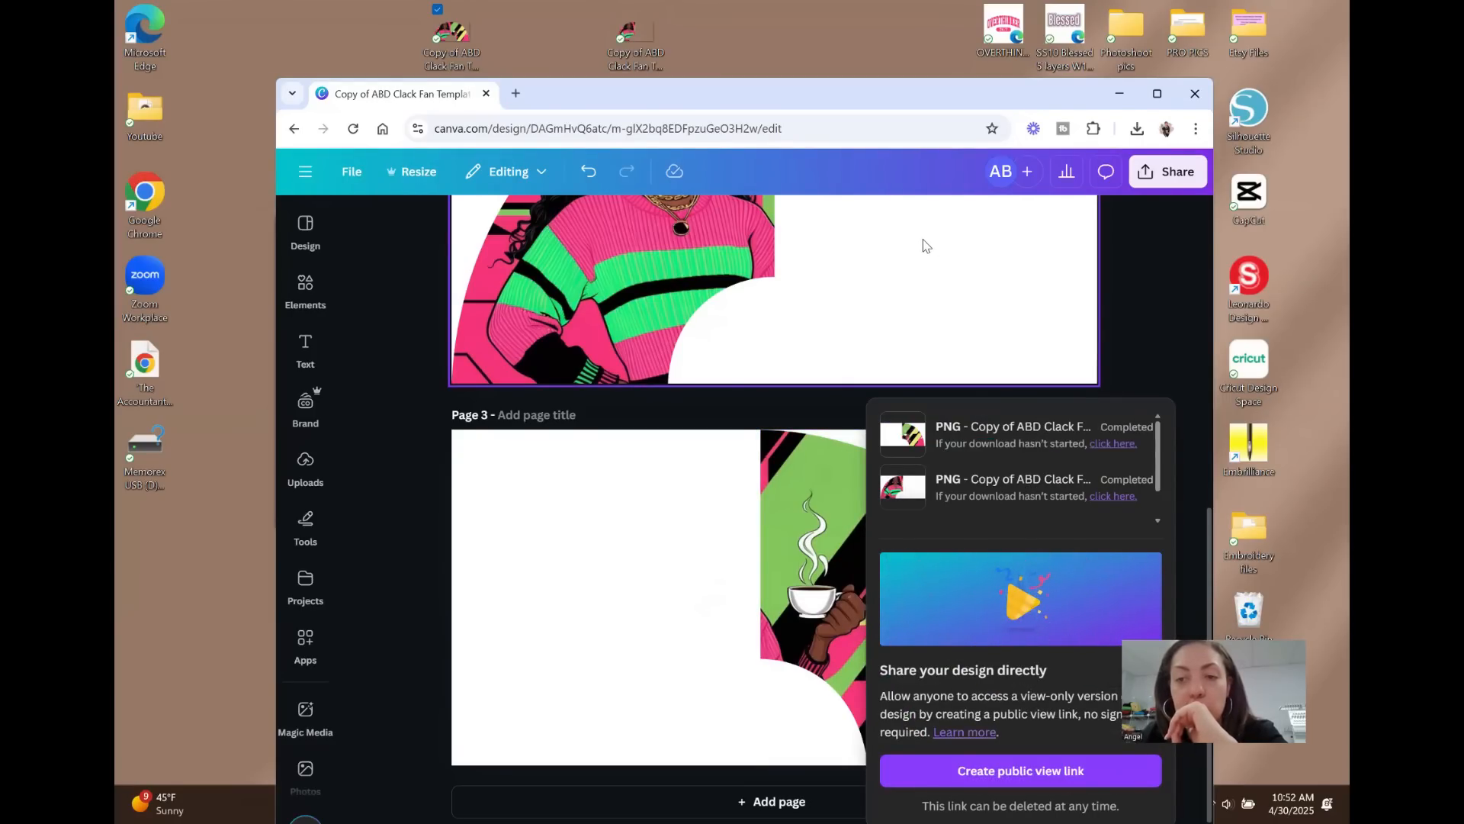
pyautogui.moveTo(1034, 177); pyautogui.dragTo(717, 33)
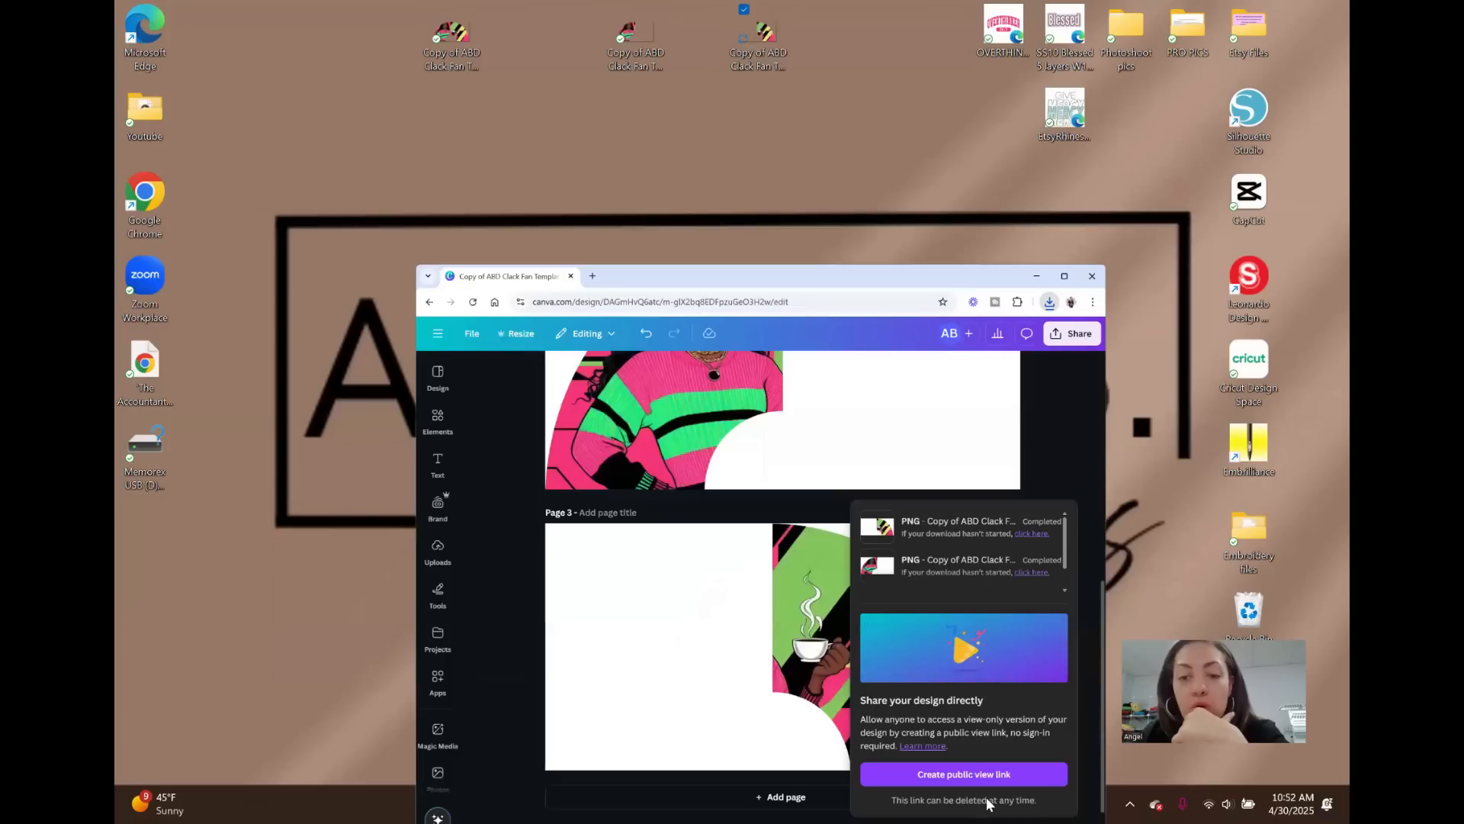
# Switch to Silhouette Studio, merge "Copy of ABD Clack Fan Template 25x13 (1)" into the document and place the left half inside the cut border.
pyautogui.press('super+d')
pyautogui.click(901, 804)
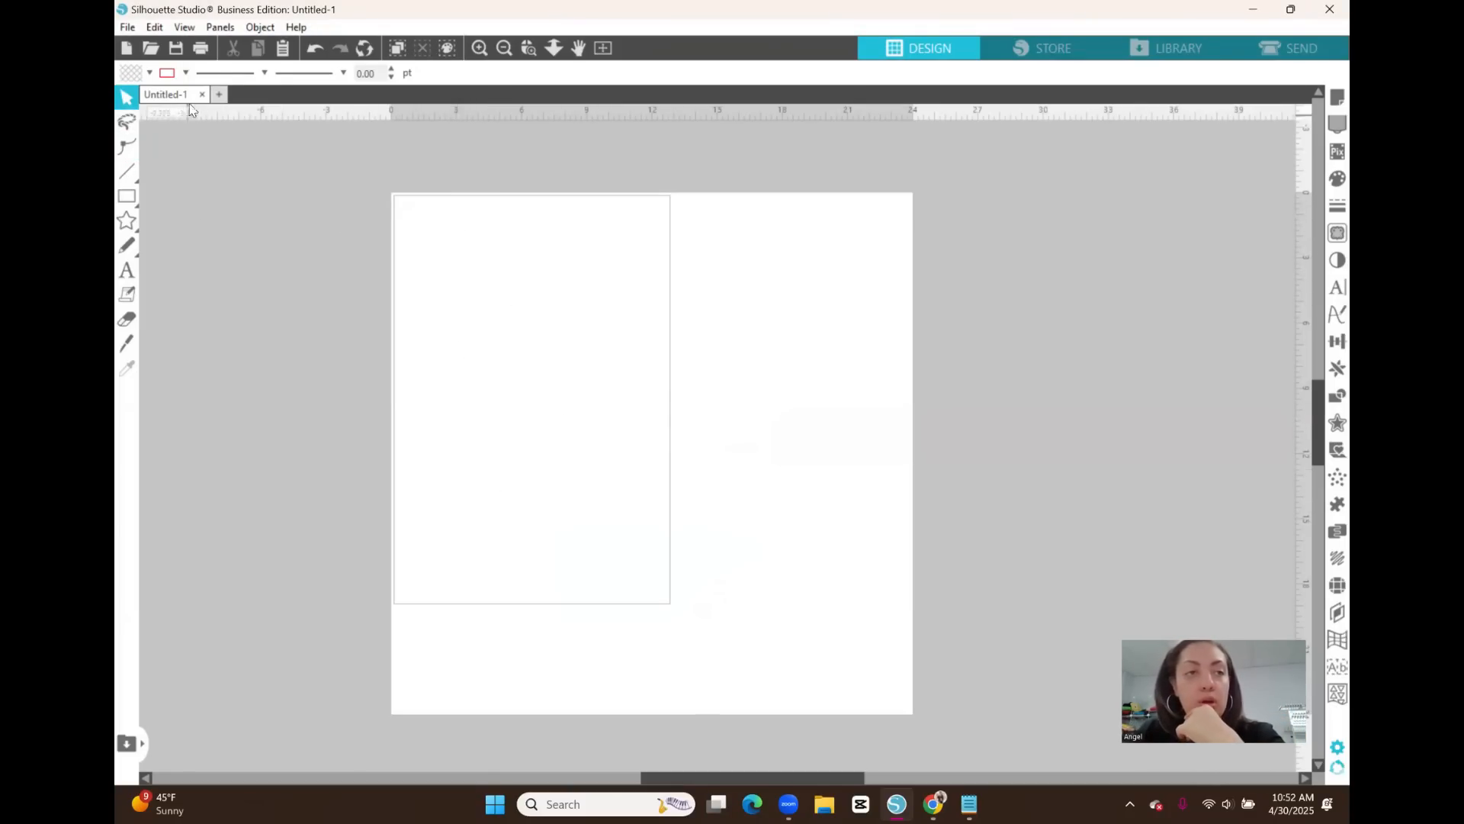
pyautogui.click(127, 29)
pyautogui.click(173, 137)
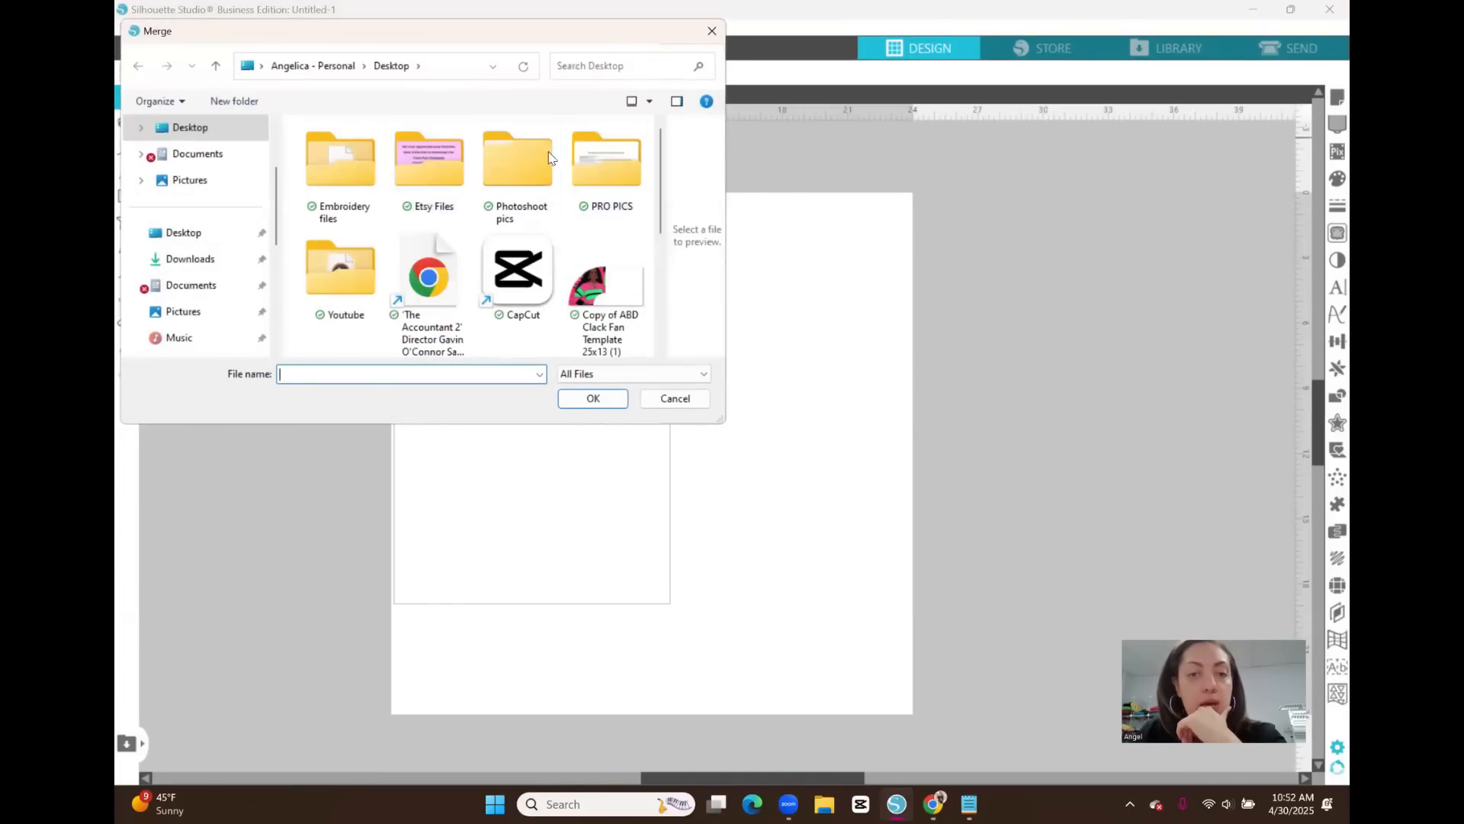
pyautogui.click(606, 305)
pyautogui.click(602, 405)
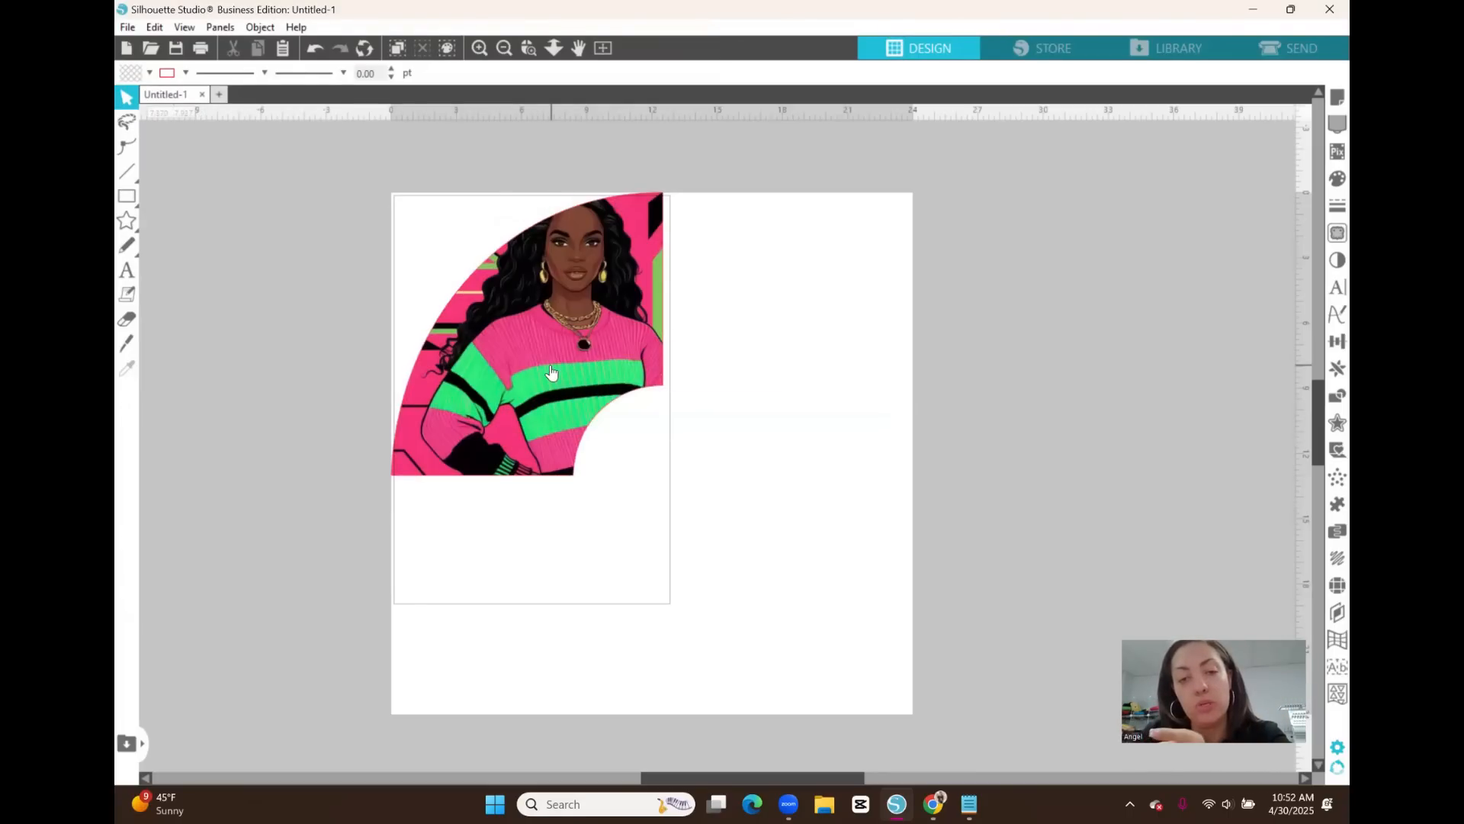
pyautogui.moveTo(547, 353); pyautogui.dragTo(551, 381)
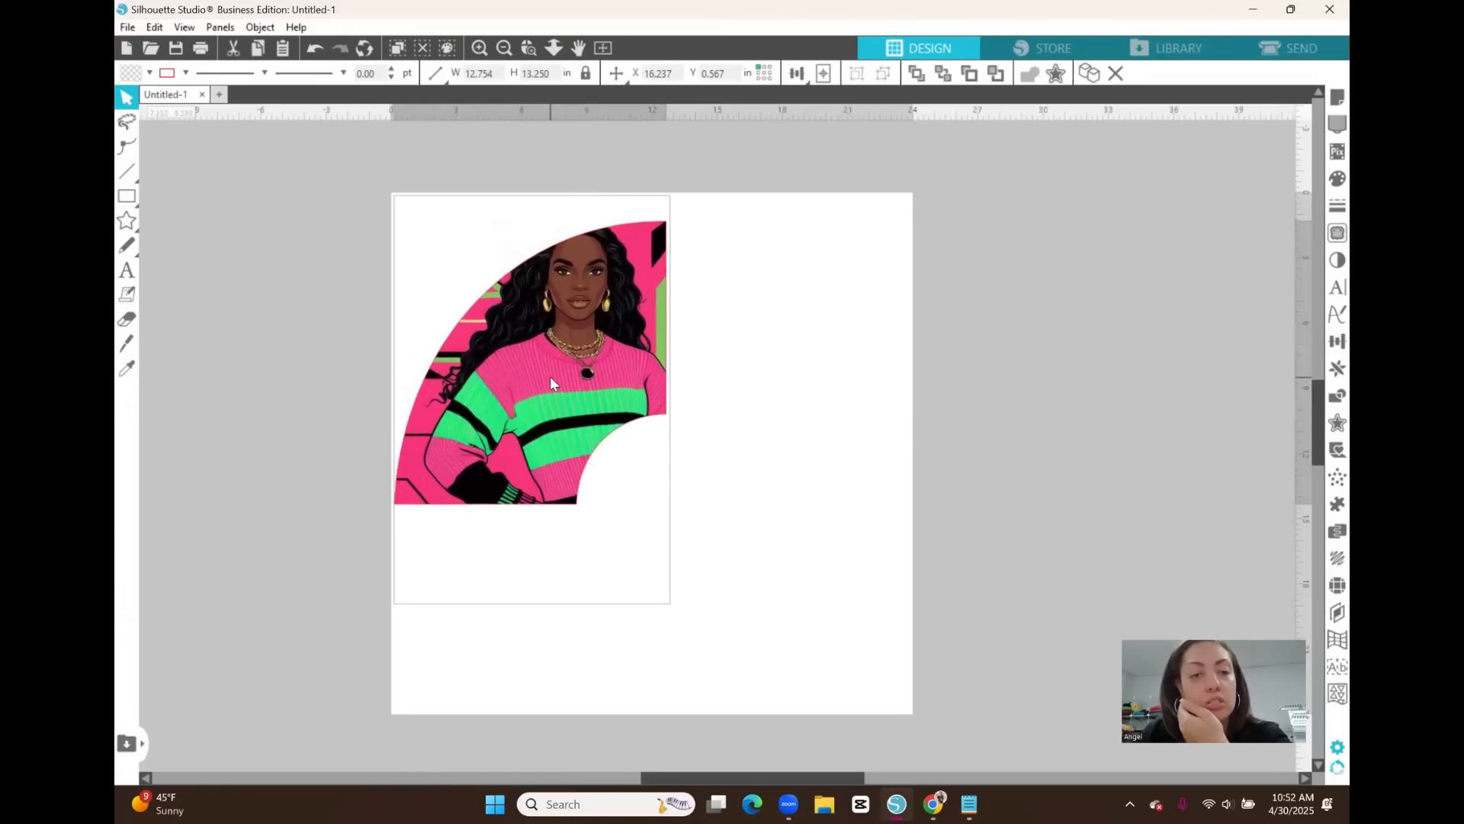
# Merge "Copy of ABD Clack Fan Template 25x13 (2)" into the document and place the right half beside the left half.
pyautogui.click(128, 28)
pyautogui.moveTo(163, 33)
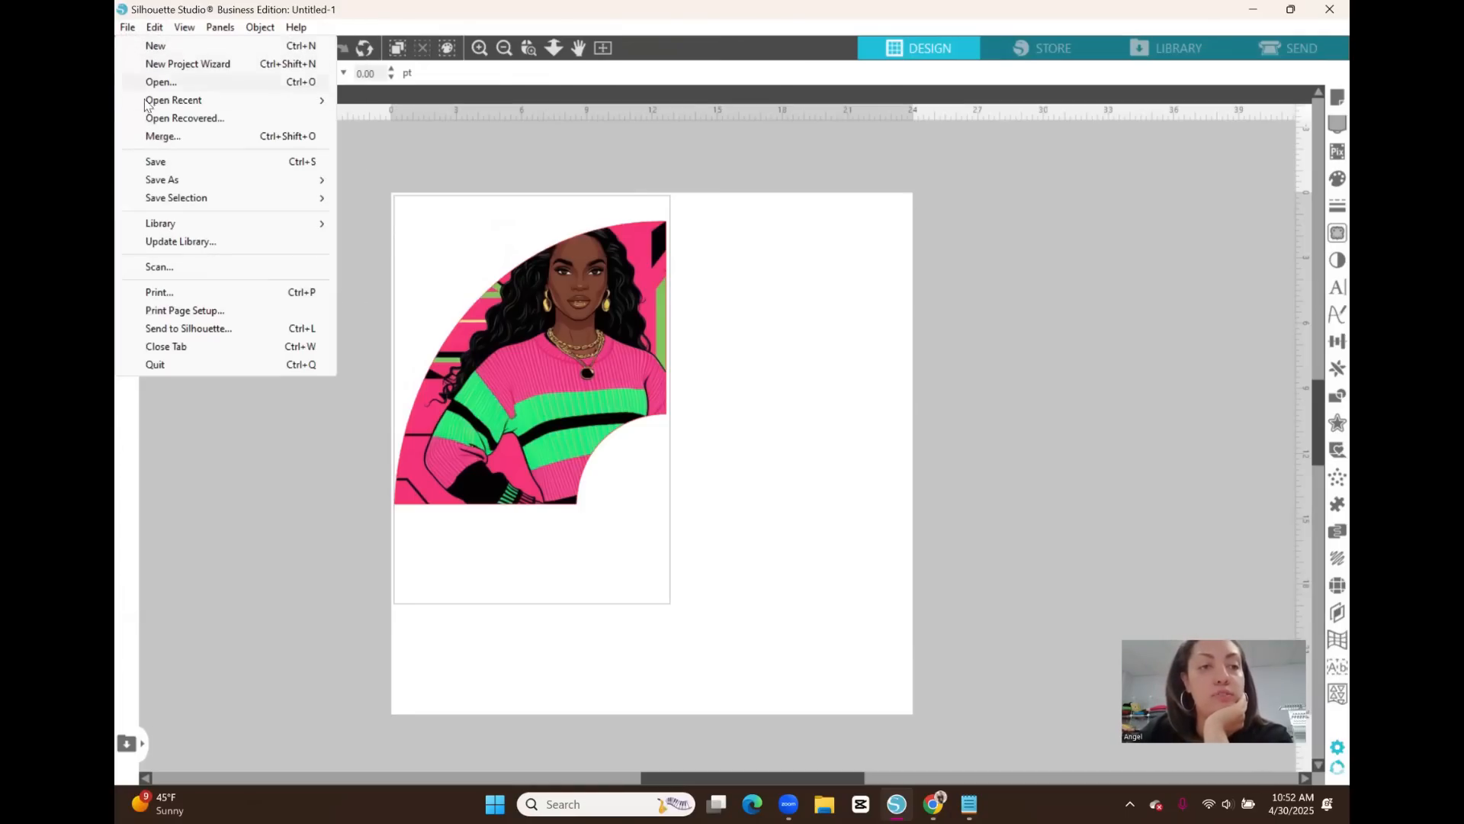
pyautogui.click(163, 137)
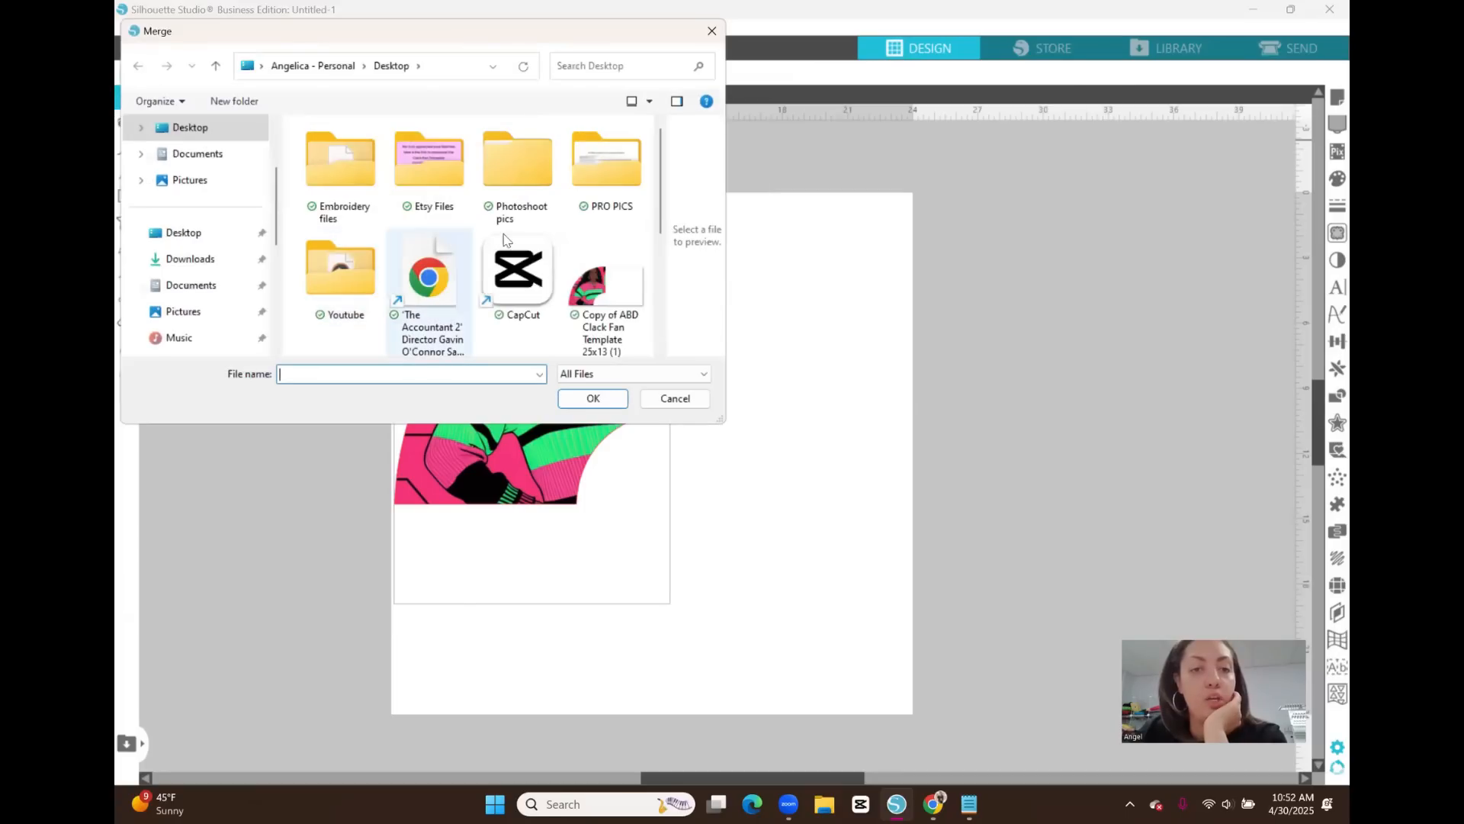
pyautogui.scroll(-2, 631, 250)
pyautogui.click(341, 282)
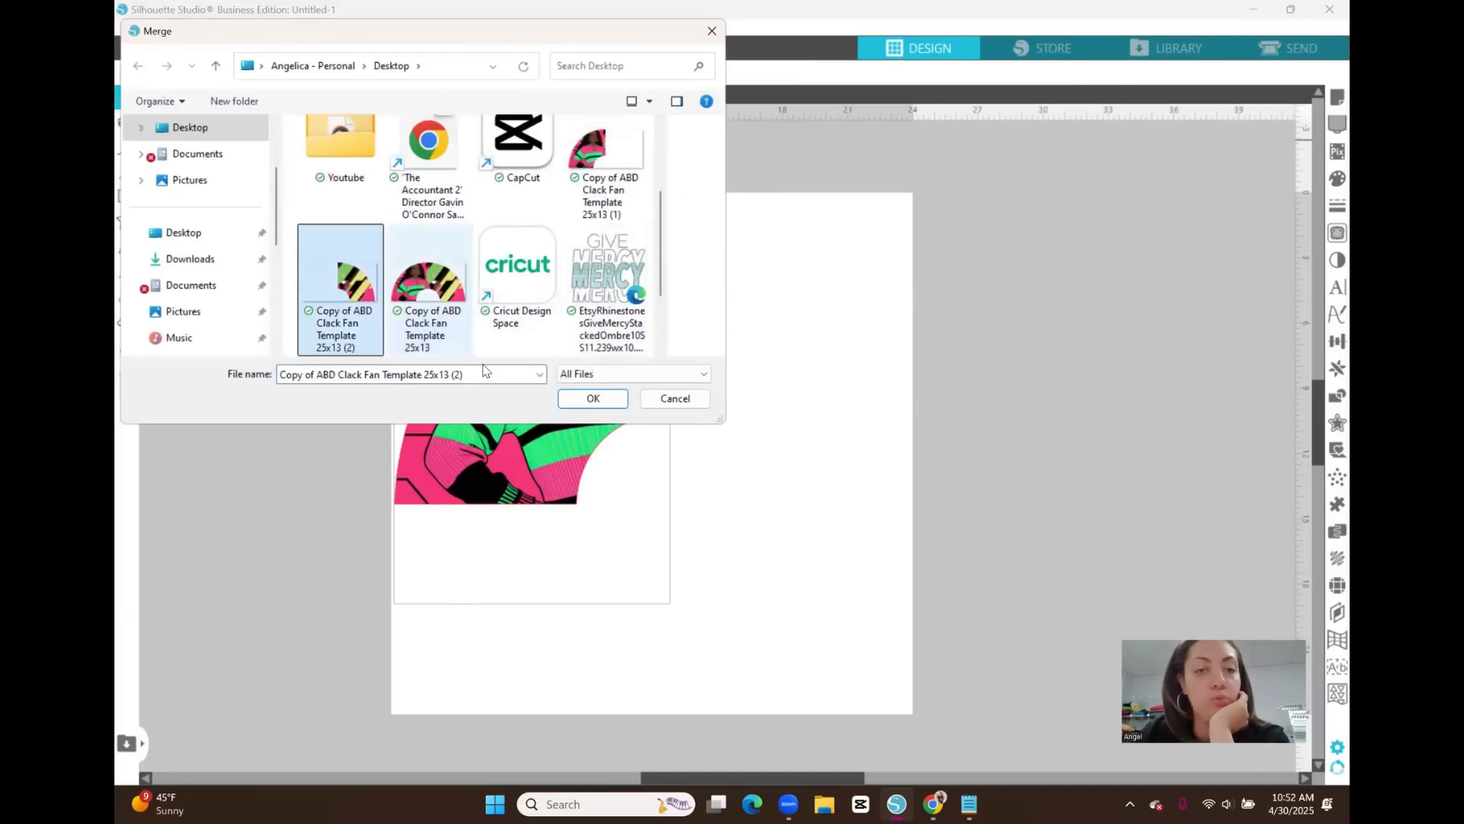
pyautogui.click(593, 400)
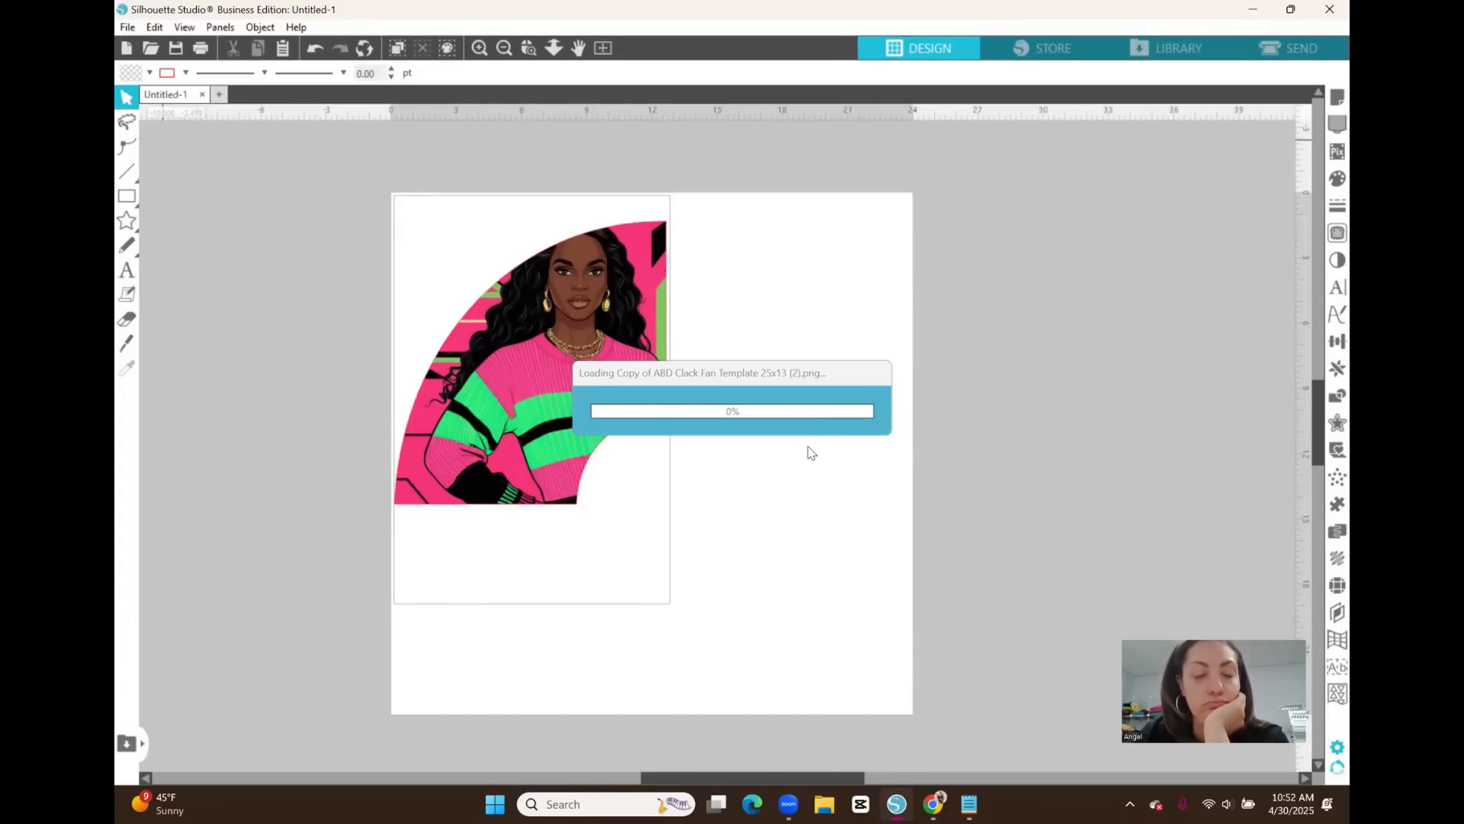
pyautogui.moveTo(556, 322); pyautogui.dragTo(942, 329)
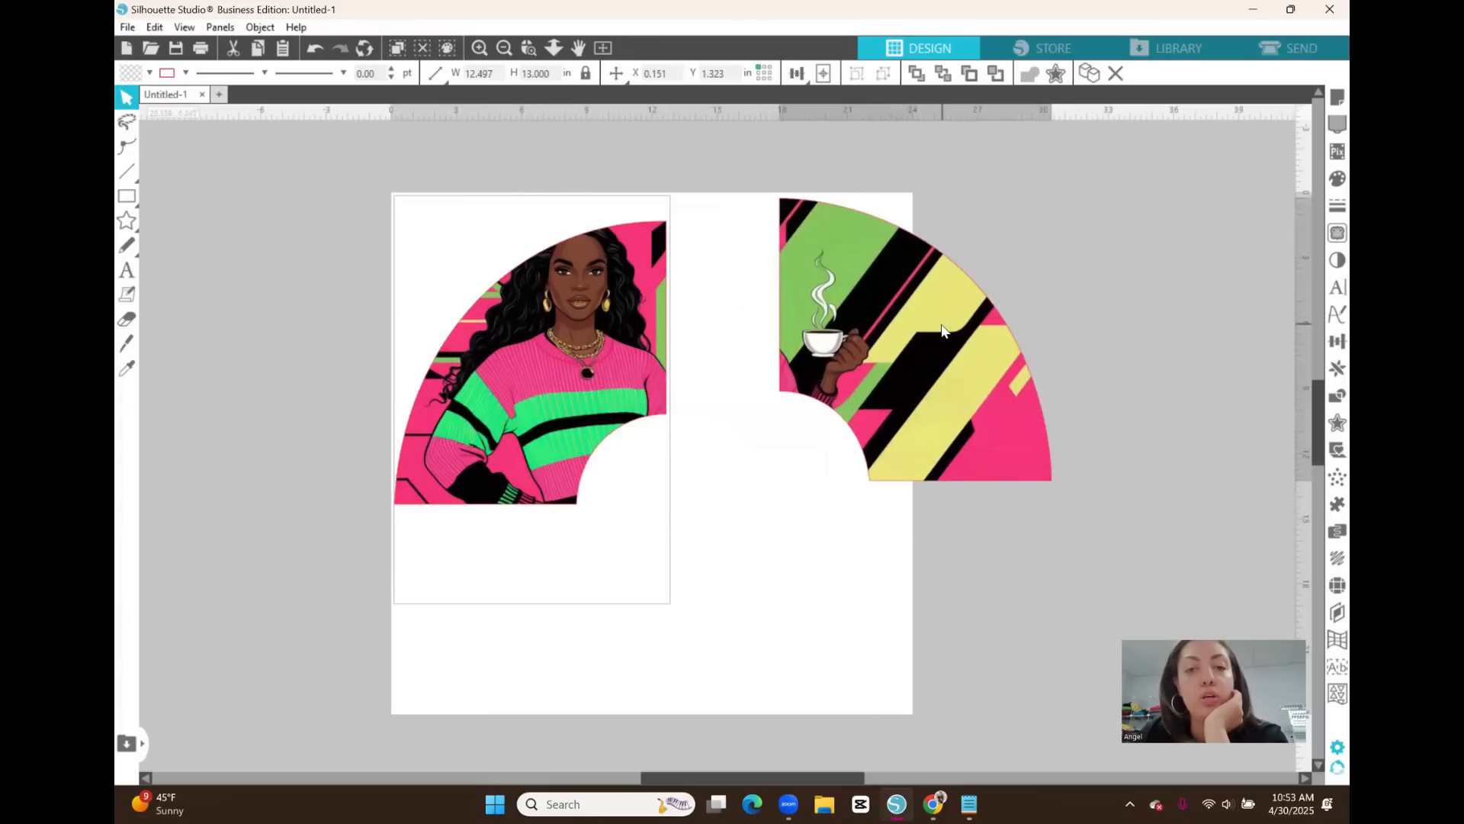
# Set the line color of the fan's left half to transparent.
pyautogui.click(418, 338)
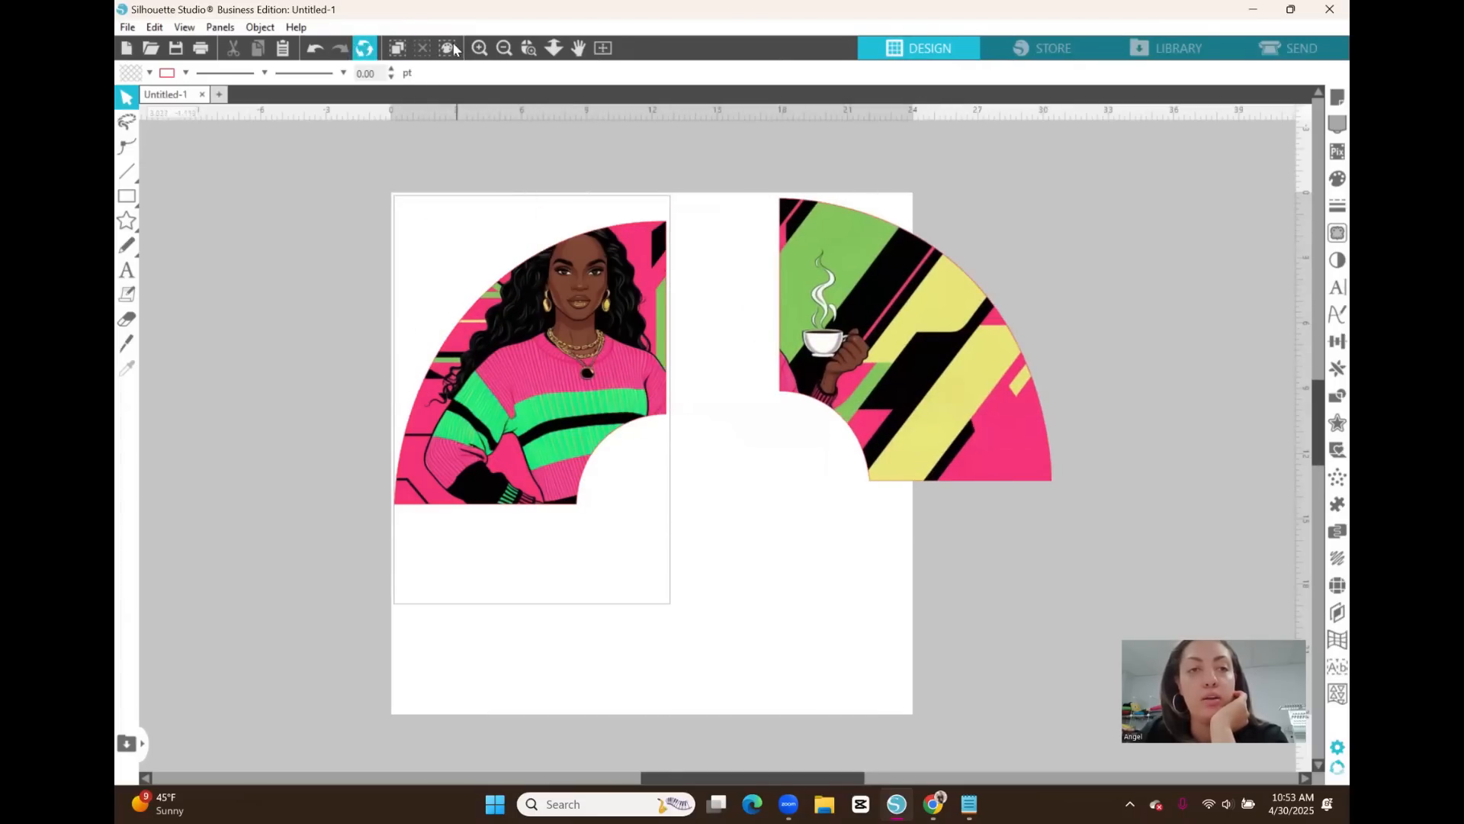
pyautogui.click(478, 49)
pyautogui.click(478, 49)
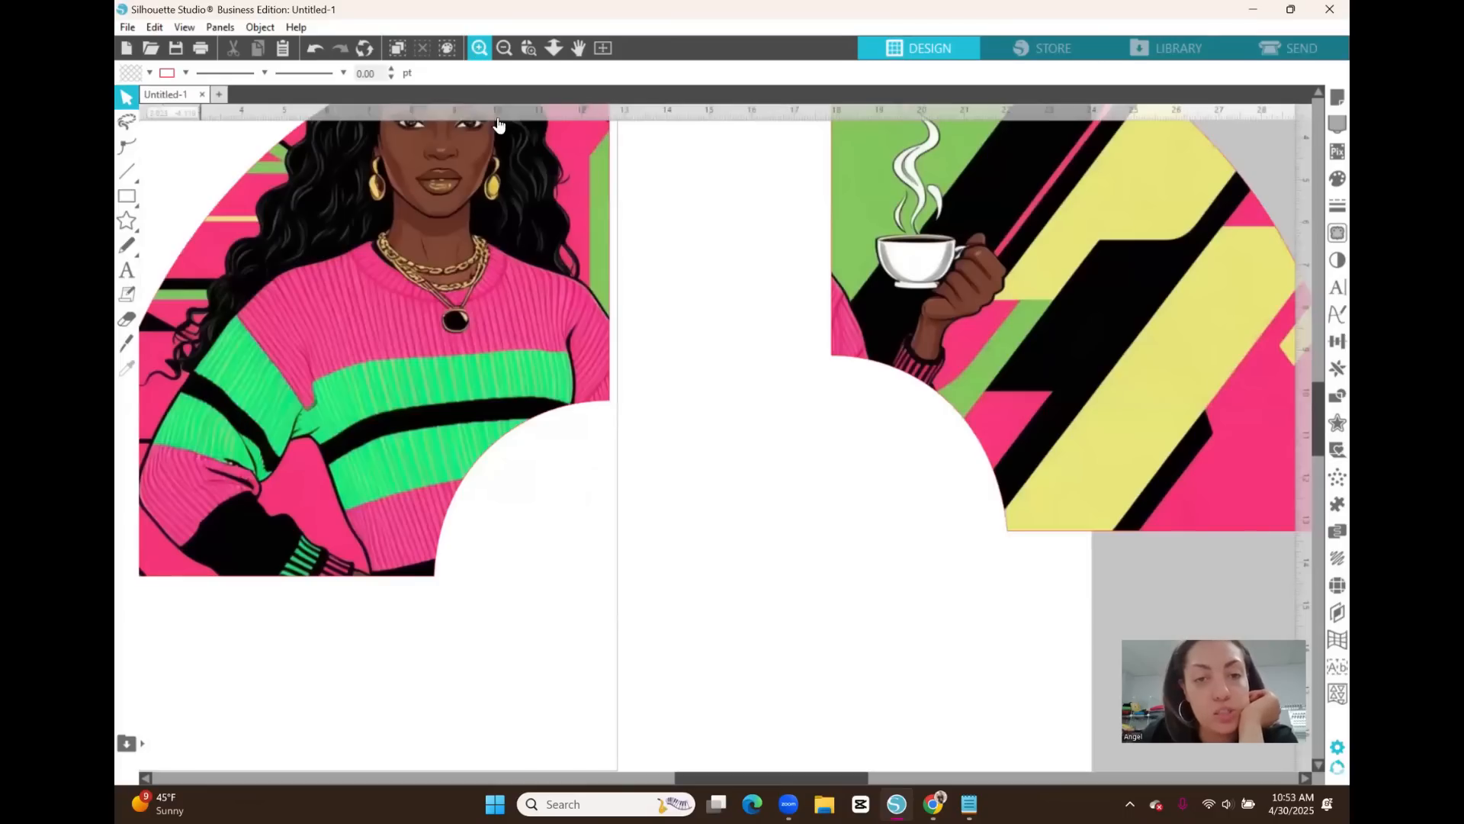
pyautogui.scroll(3, 562, 361)
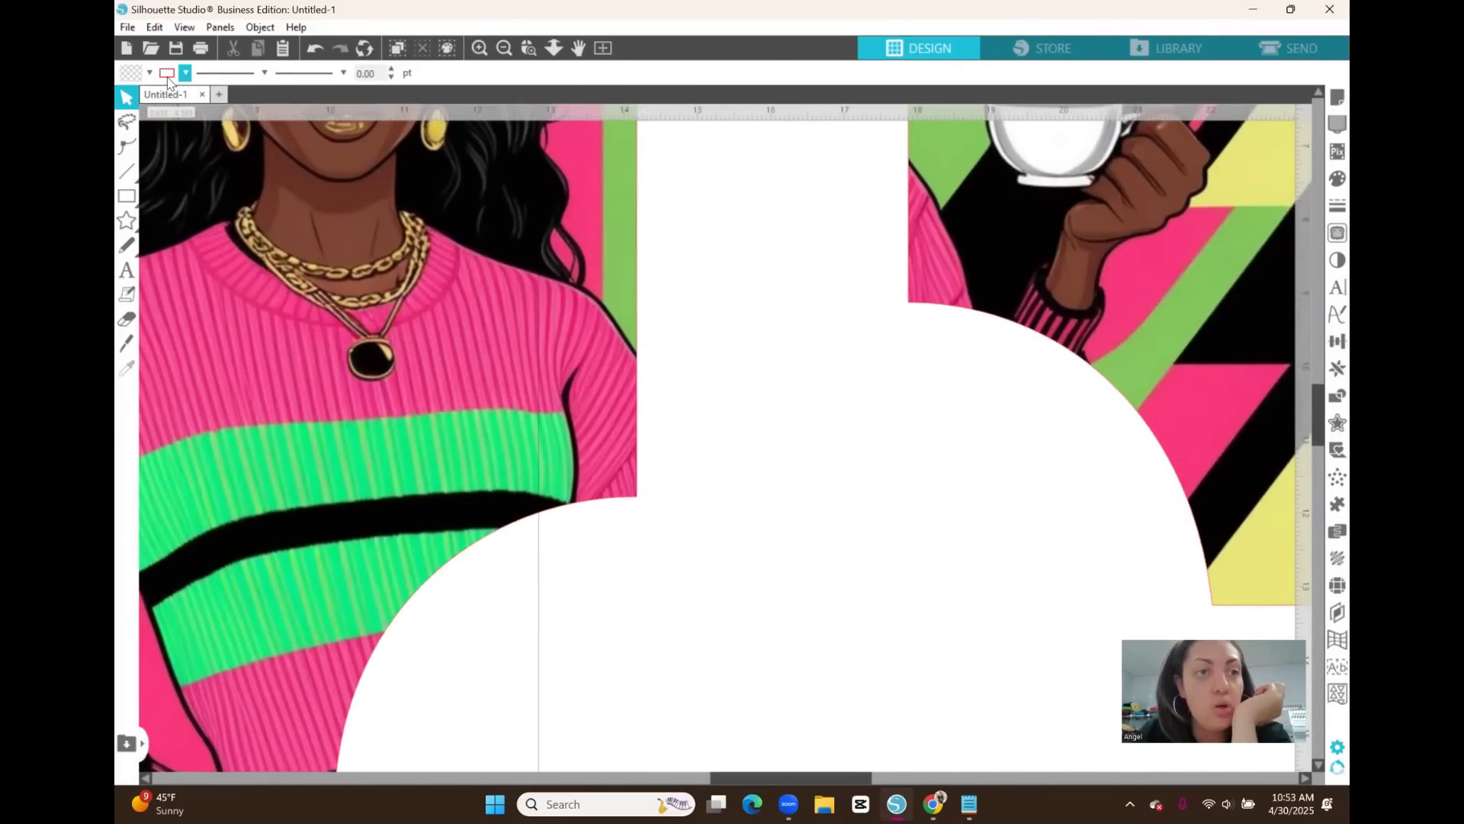
pyautogui.click(500, 278)
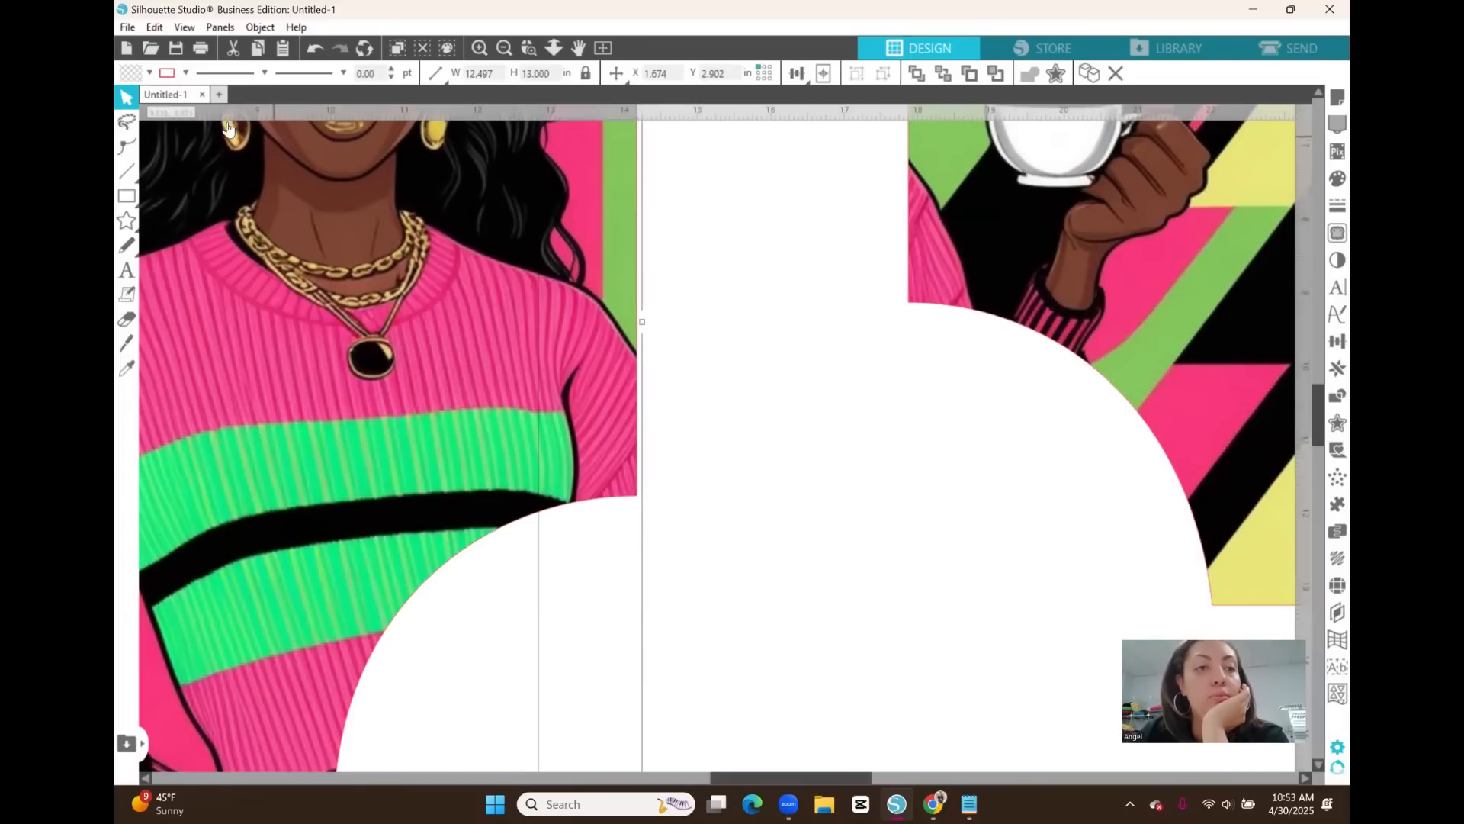
pyautogui.click(164, 75)
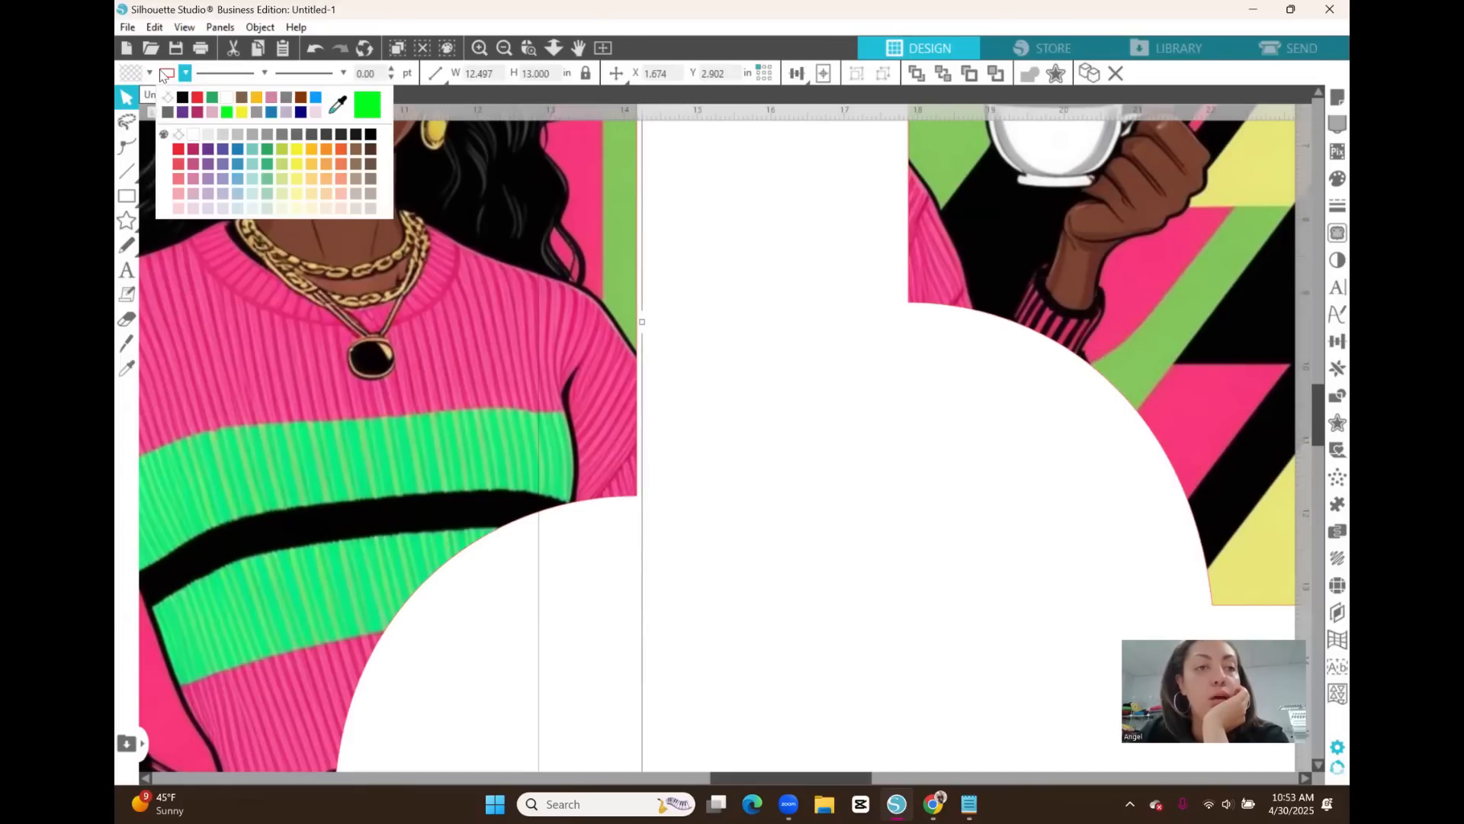
pyautogui.click(169, 100)
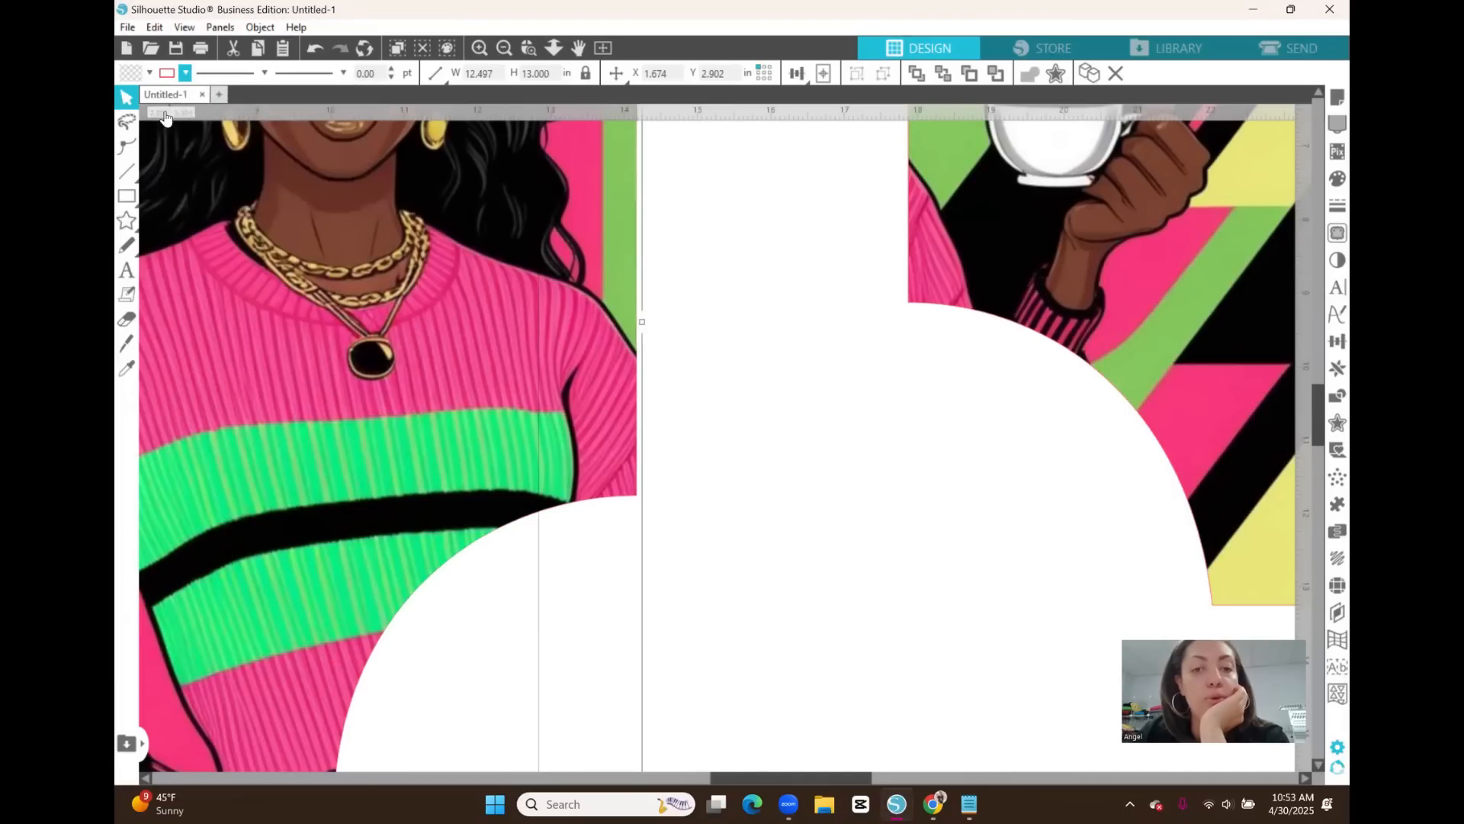
# Move the right half level with the left half, leaving a narrow gap, and check its line color.
pyautogui.moveTo(1068, 259); pyautogui.dragTo(787, 407)
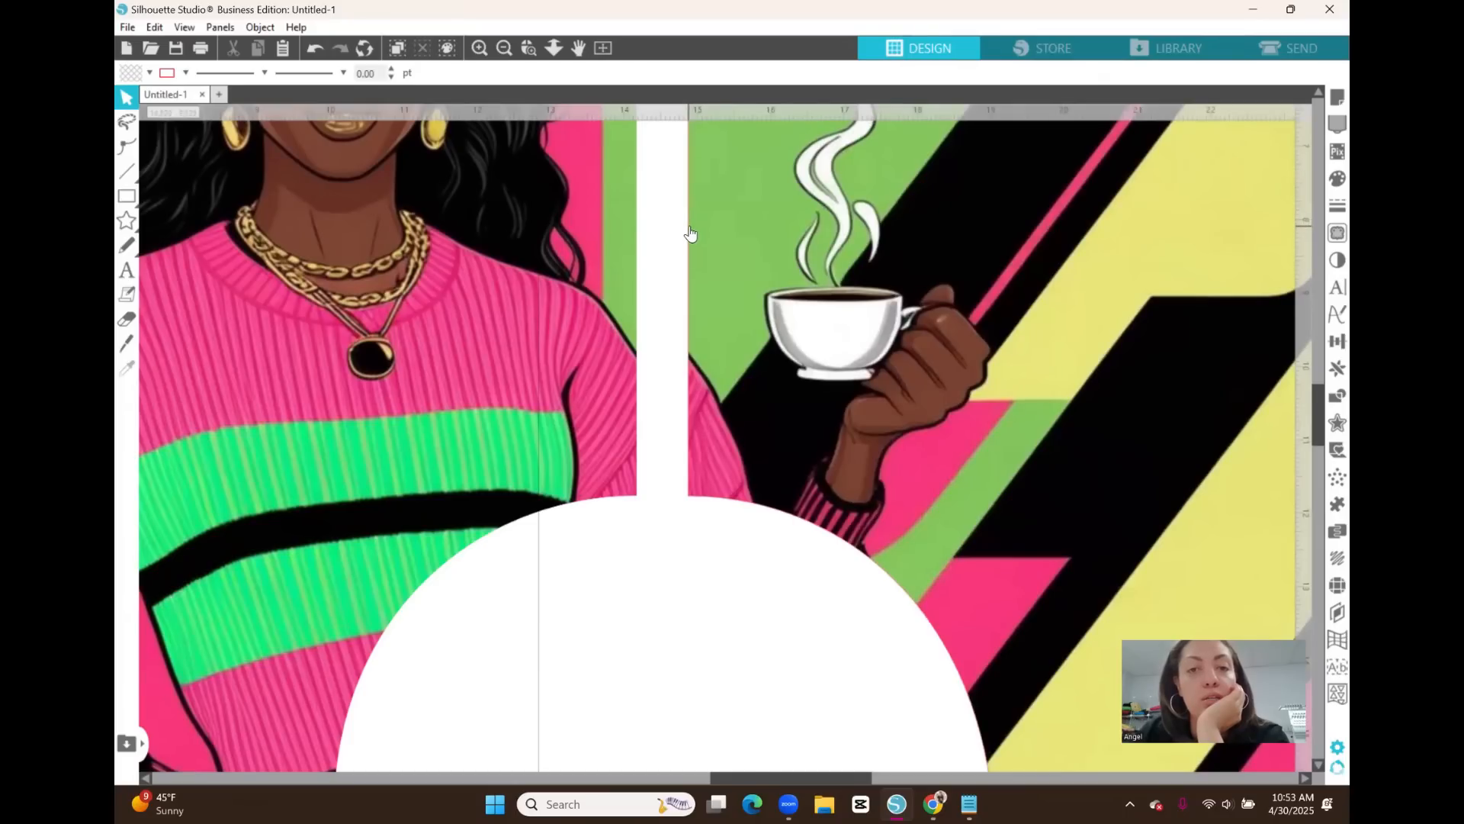
pyautogui.click(717, 238)
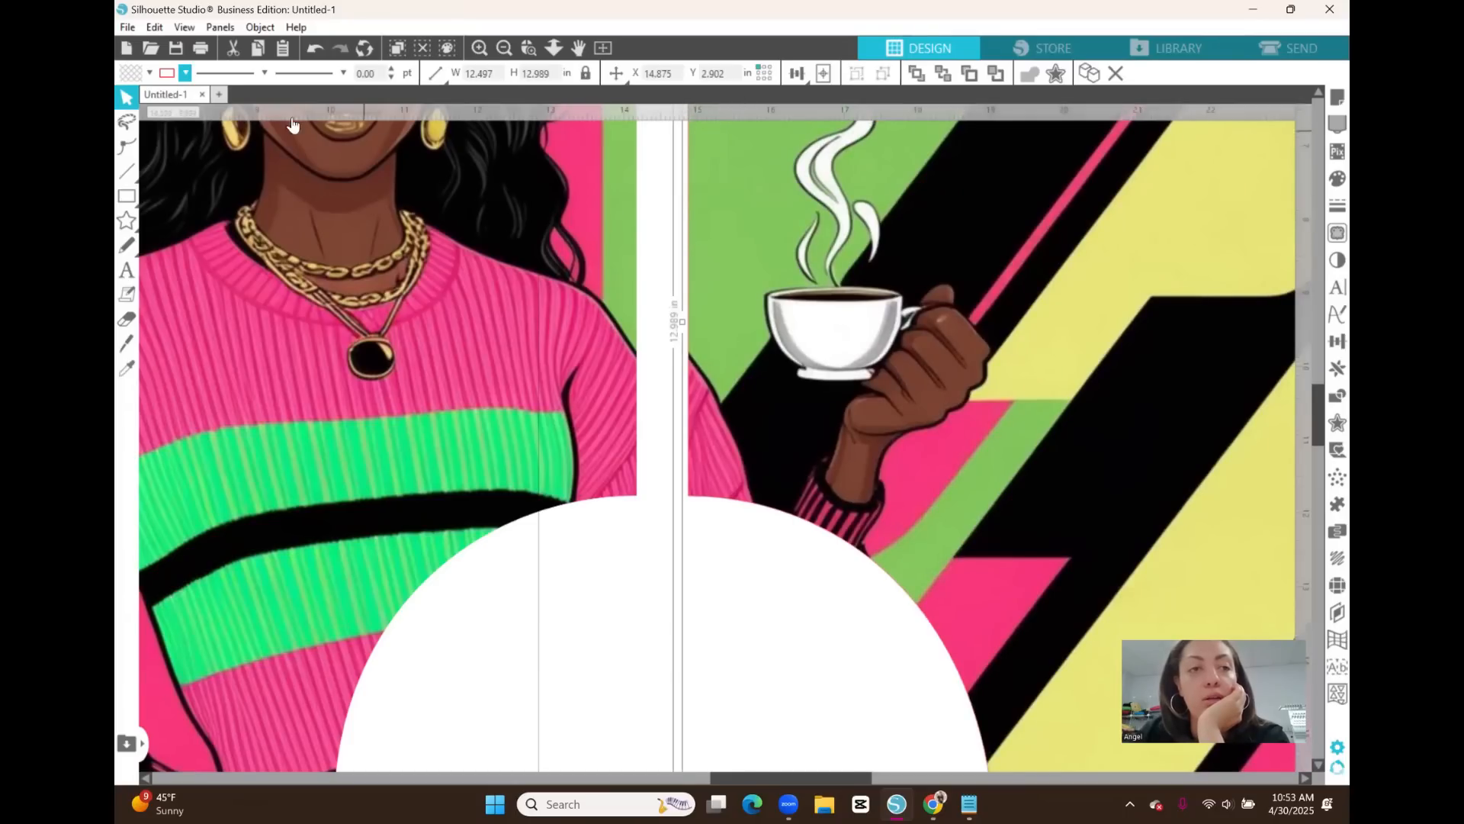
pyautogui.click(163, 75)
pyautogui.click(185, 73)
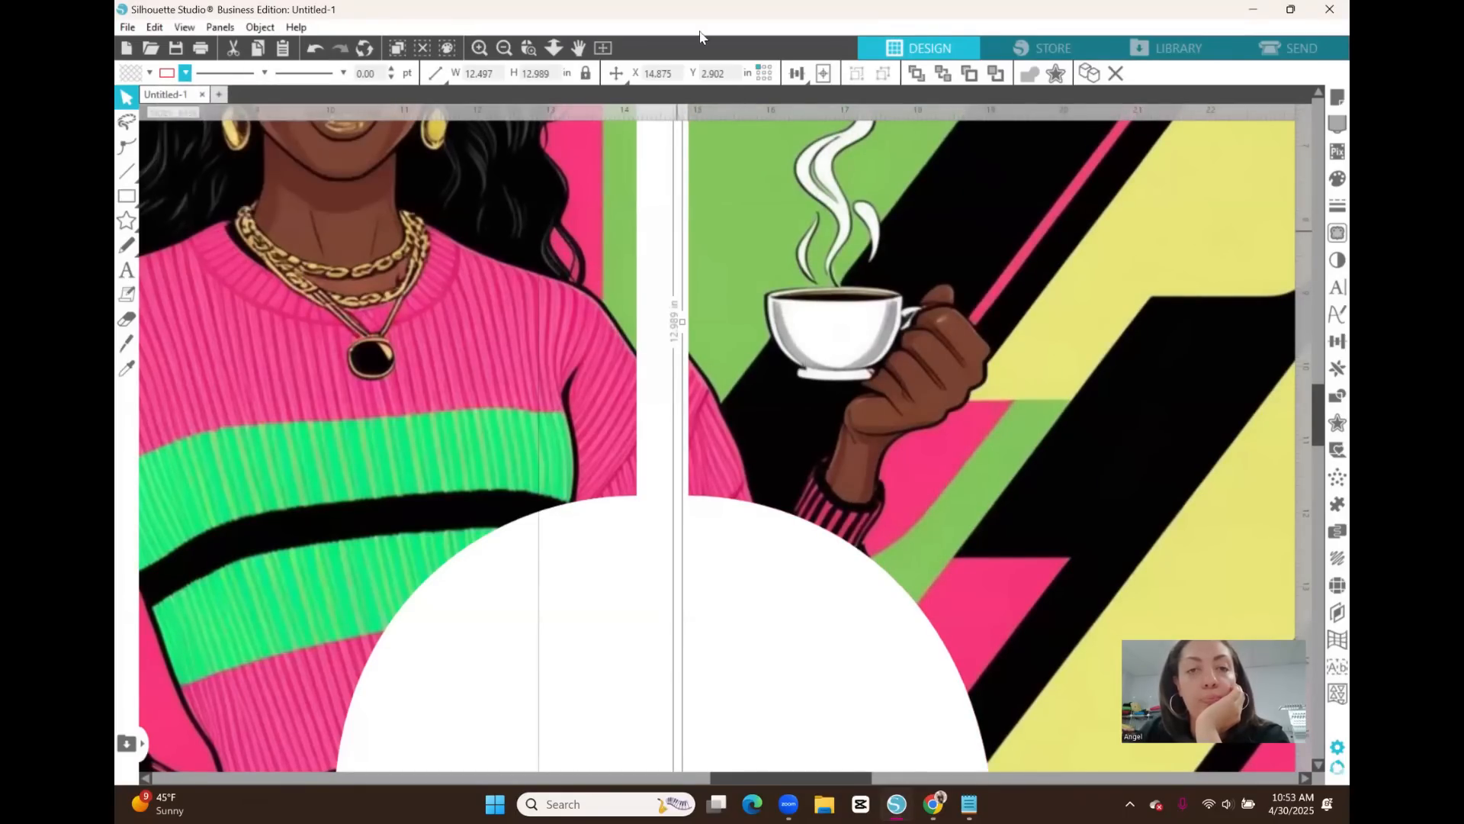
# Close the gap between the two halves to form the complete fan, and select both to check the overall size.
pyautogui.click(503, 49)
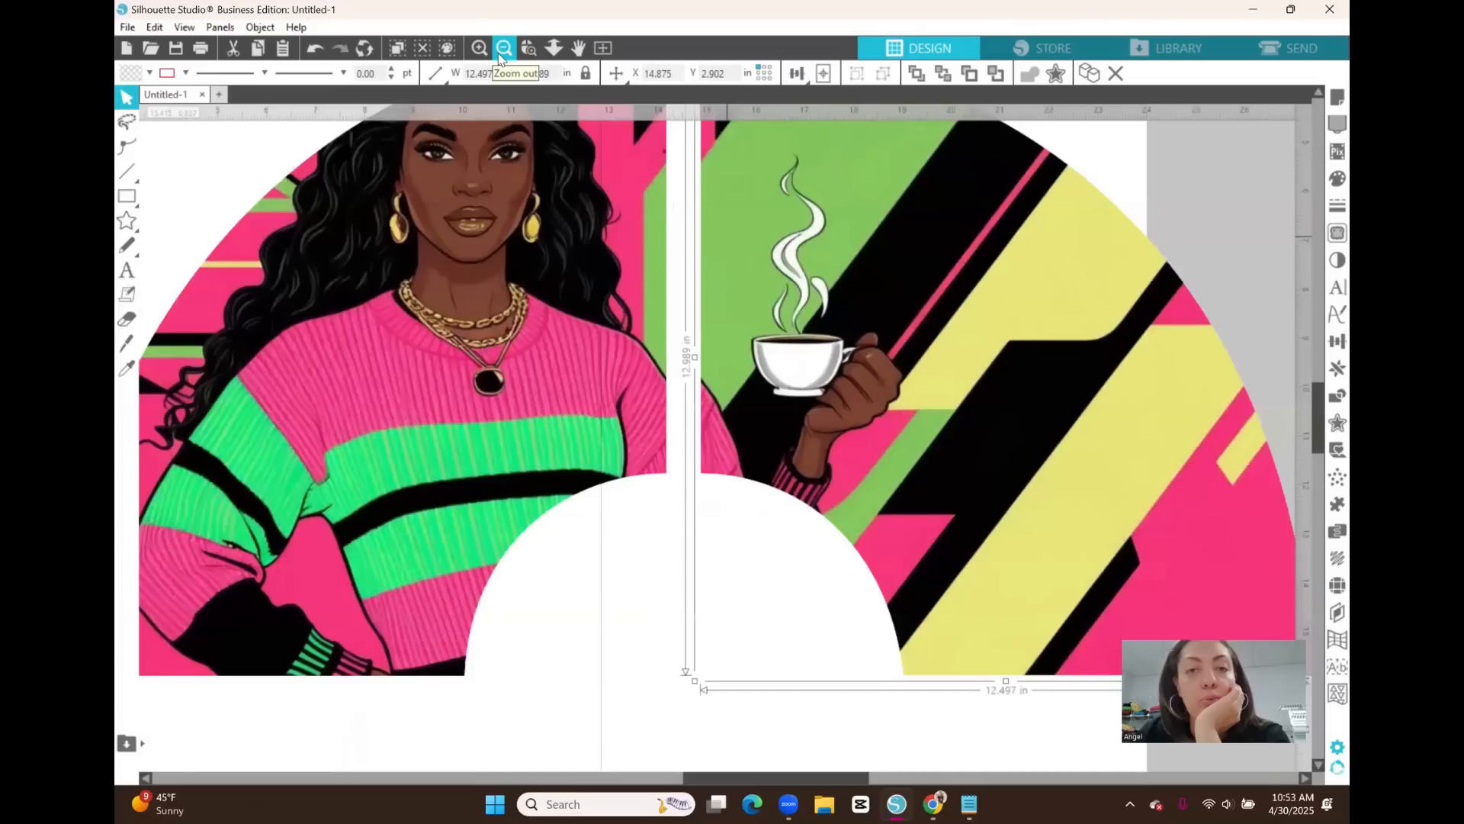
pyautogui.click(504, 48)
pyautogui.moveTo(965, 357); pyautogui.dragTo(938, 350)
pyautogui.press('Escape')
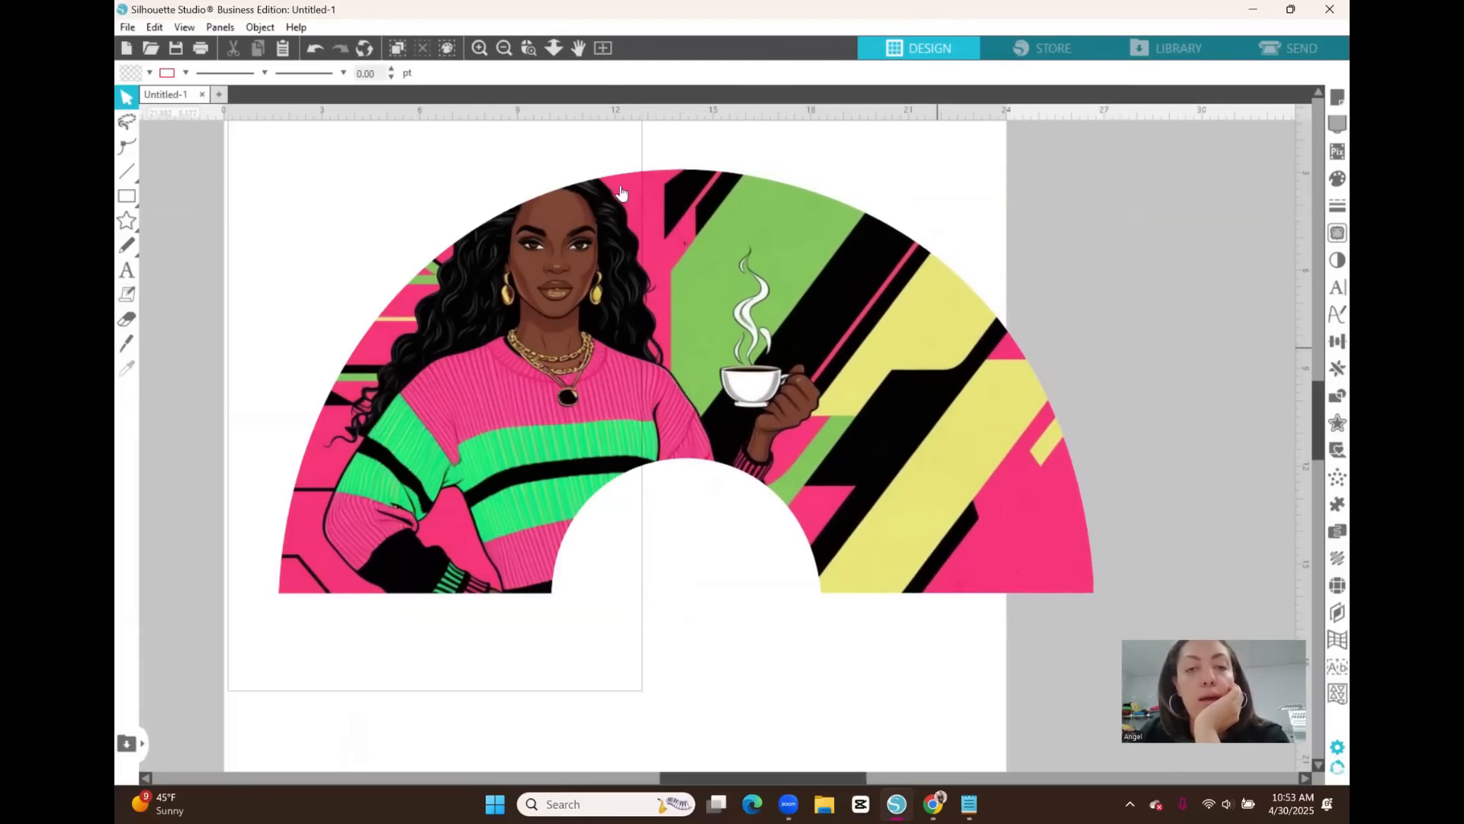
pyautogui.hotkey('ctrl', 'a')
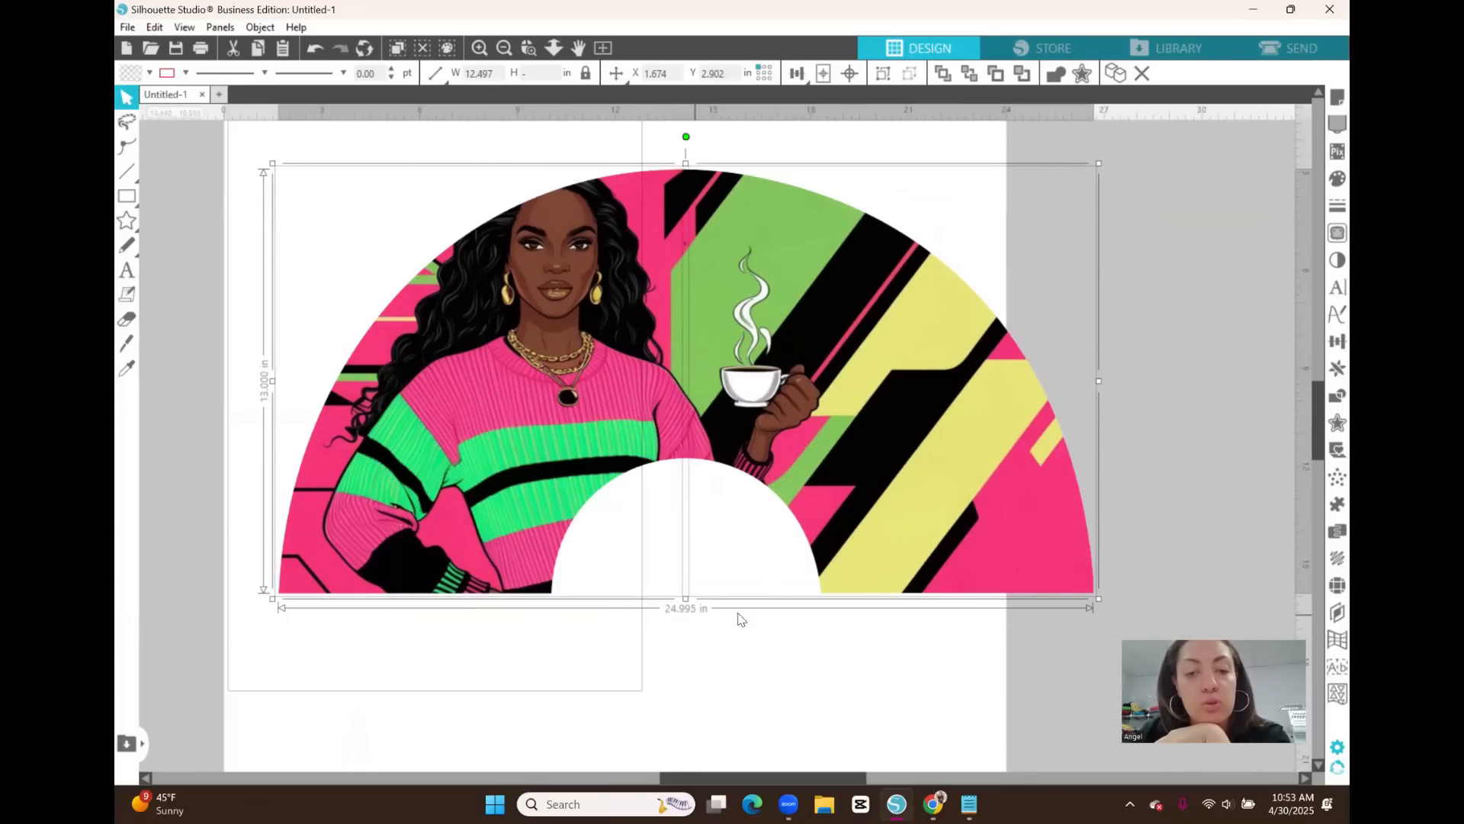
# Enlarge the two selected halves slightly so the complete fan is about 25.05 in wide, and deselect them.
pyautogui.moveTo(1098, 597); pyautogui.dragTo(1101, 604)
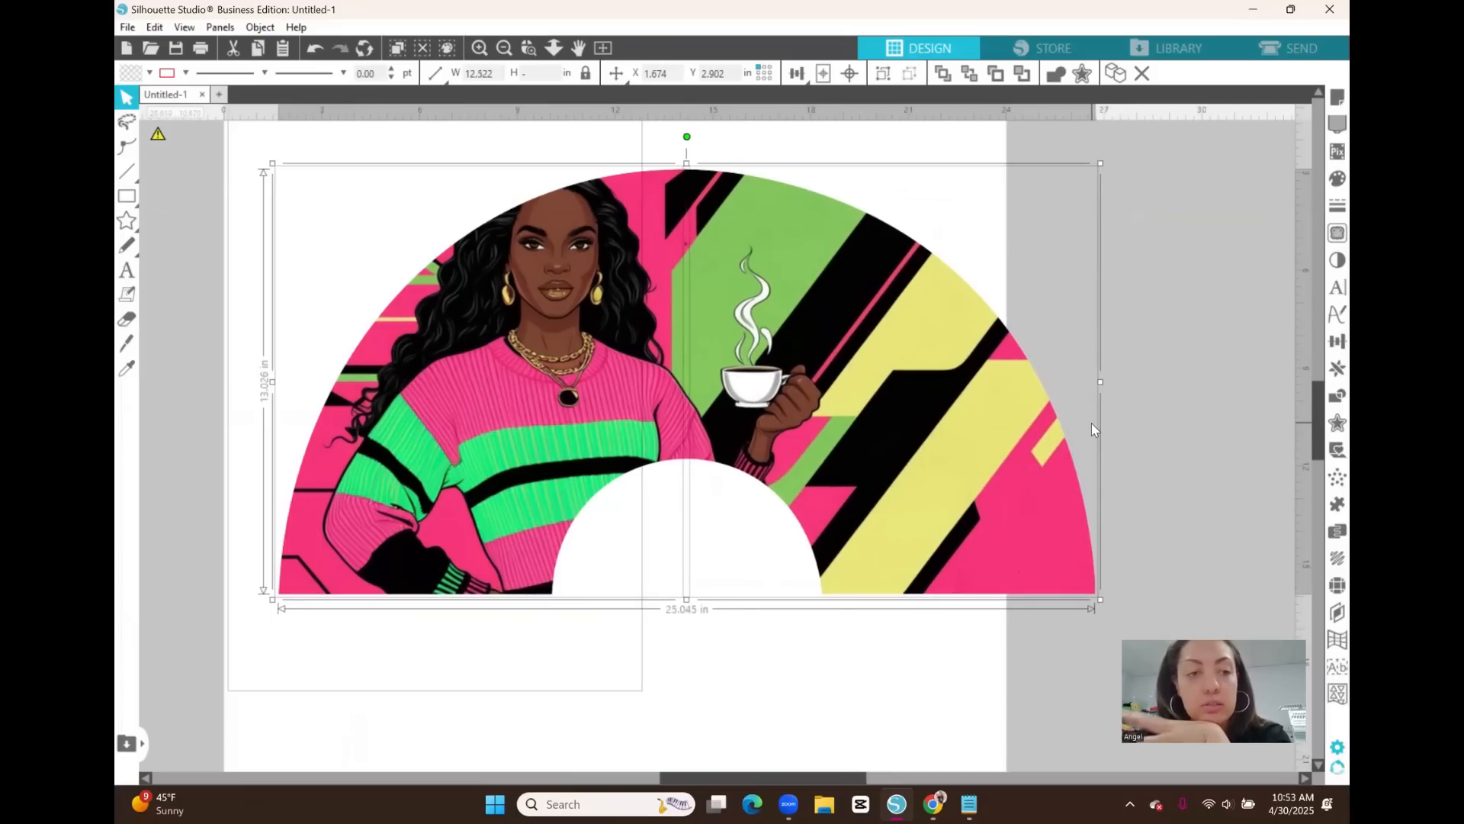
pyautogui.click(1177, 349)
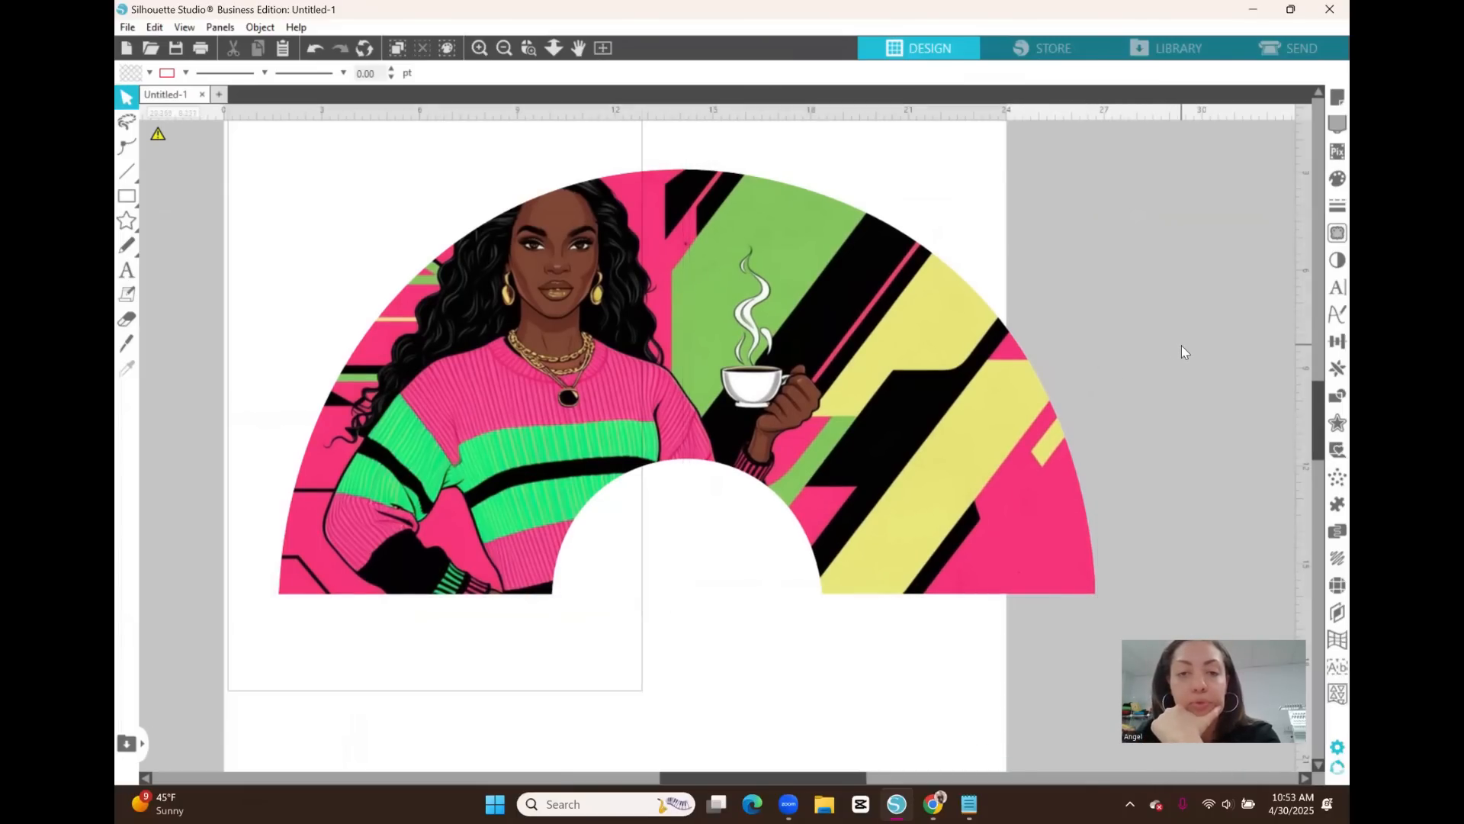
# Separate the two fan halves, placing the left half inside the page's print border and the right half away from it.
pyautogui.click(503, 47)
pyautogui.moveTo(811, 394); pyautogui.dragTo(935, 382)
pyautogui.moveTo(612, 355); pyautogui.dragTo(539, 349)
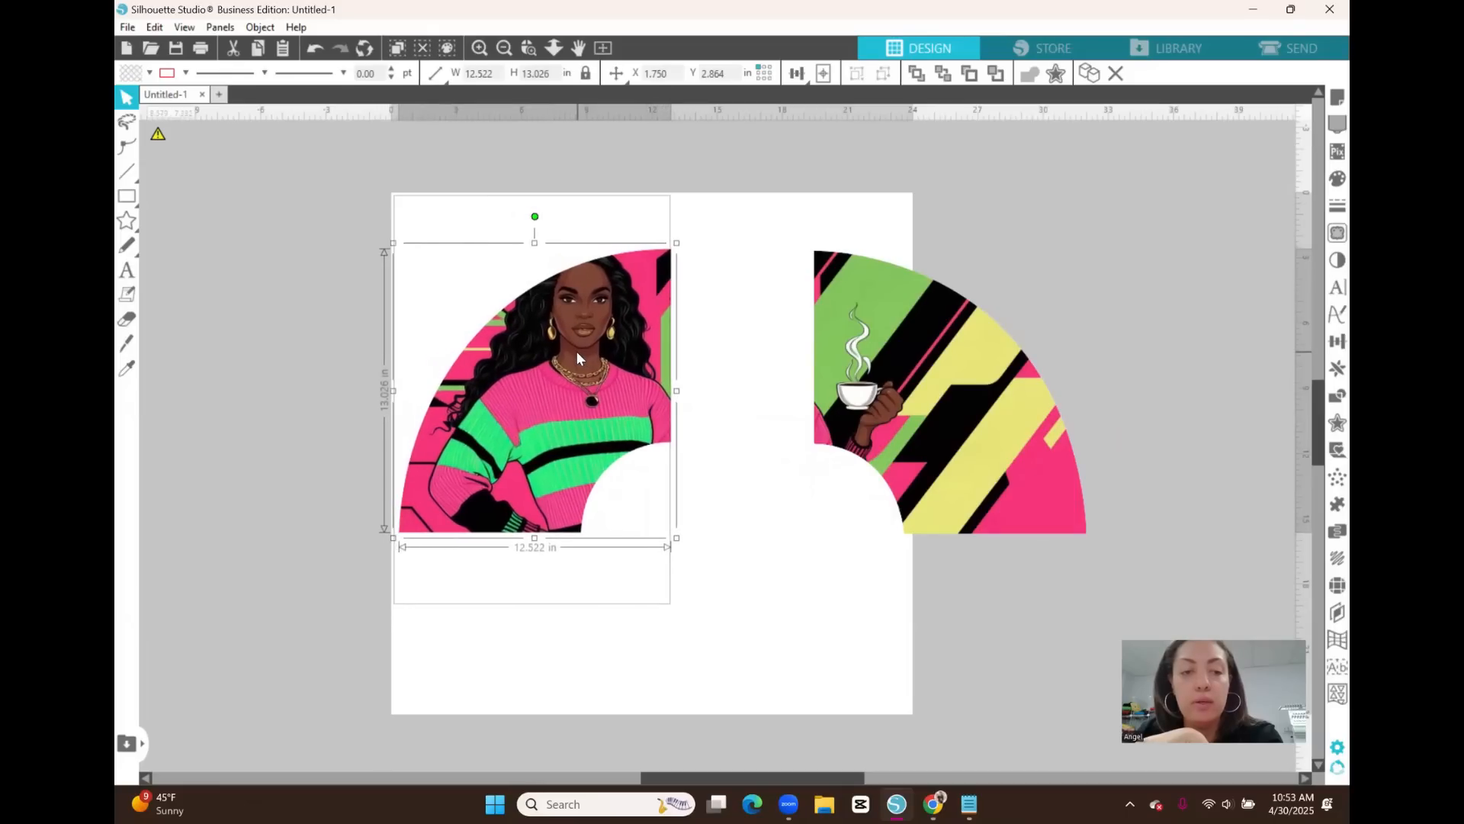
# Rotate the left half slightly counterclockwise and reposition it so it fits completely inside the print border.
pyautogui.moveTo(533, 214); pyautogui.dragTo(511, 218)
pyautogui.moveTo(598, 307); pyautogui.dragTo(585, 304)
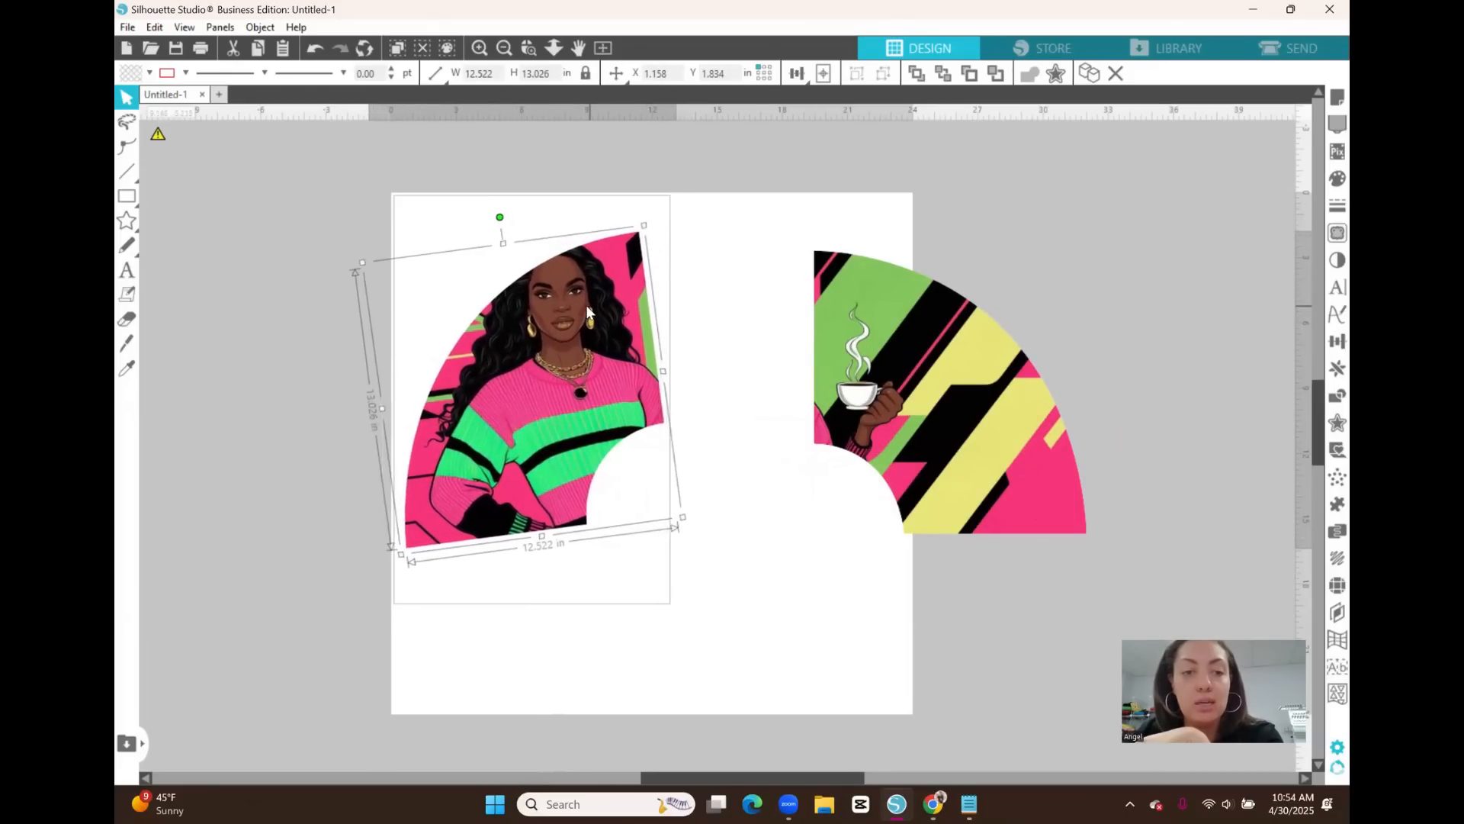
pyautogui.click(295, 300)
pyautogui.moveTo(546, 385); pyautogui.dragTo(546, 359)
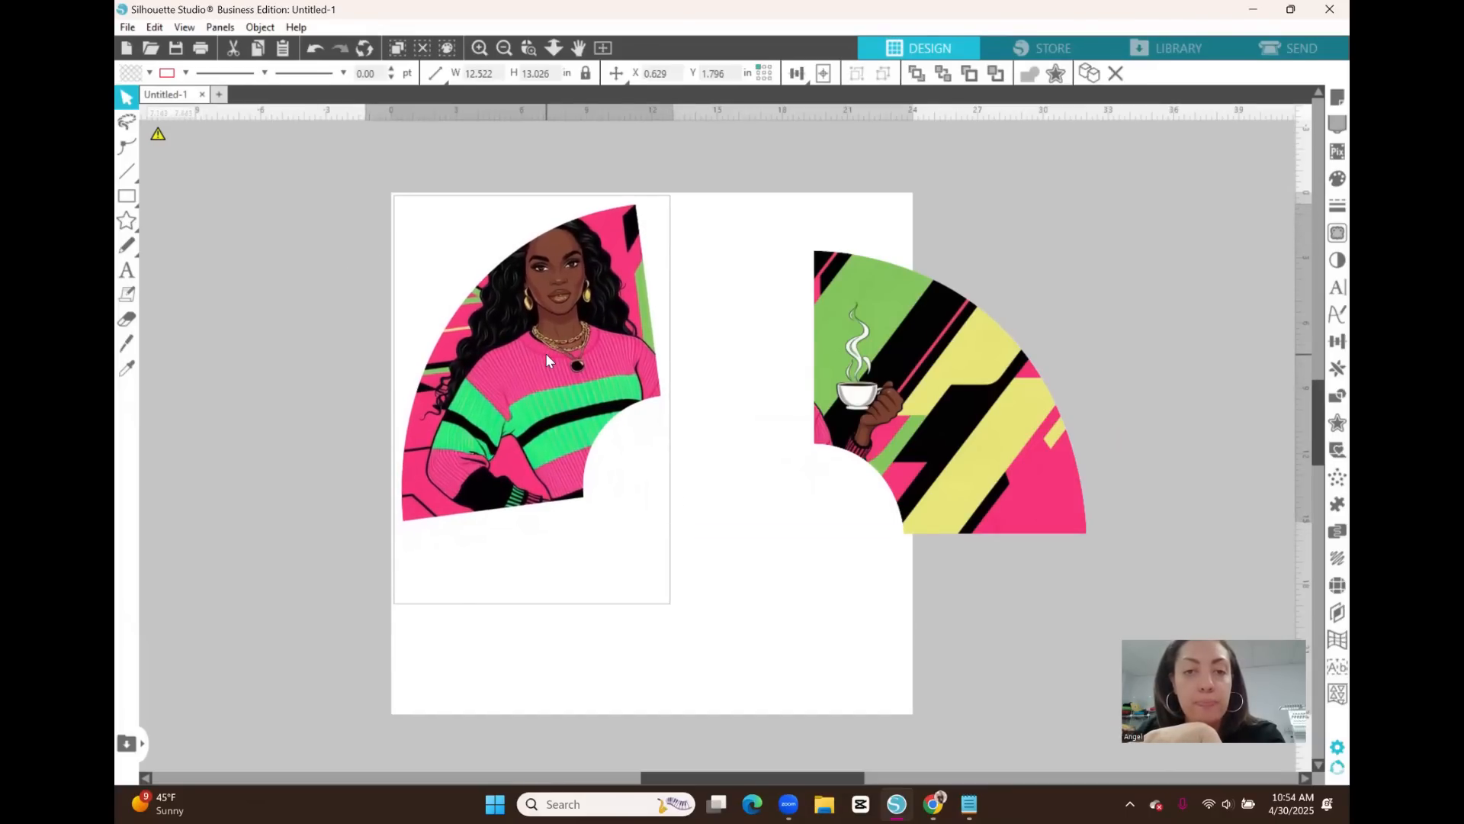
# Move the left half off the page and fit the right half inside the print border, rotated slightly clockwise.
pyautogui.moveTo(546, 365); pyautogui.dragTo(282, 341)
pyautogui.moveTo(901, 350); pyautogui.dragTo(493, 329)
pyautogui.click(473, 297)
pyautogui.moveTo(543, 208); pyautogui.dragTo(558, 211)
pyautogui.moveTo(542, 328); pyautogui.dragTo(552, 351)
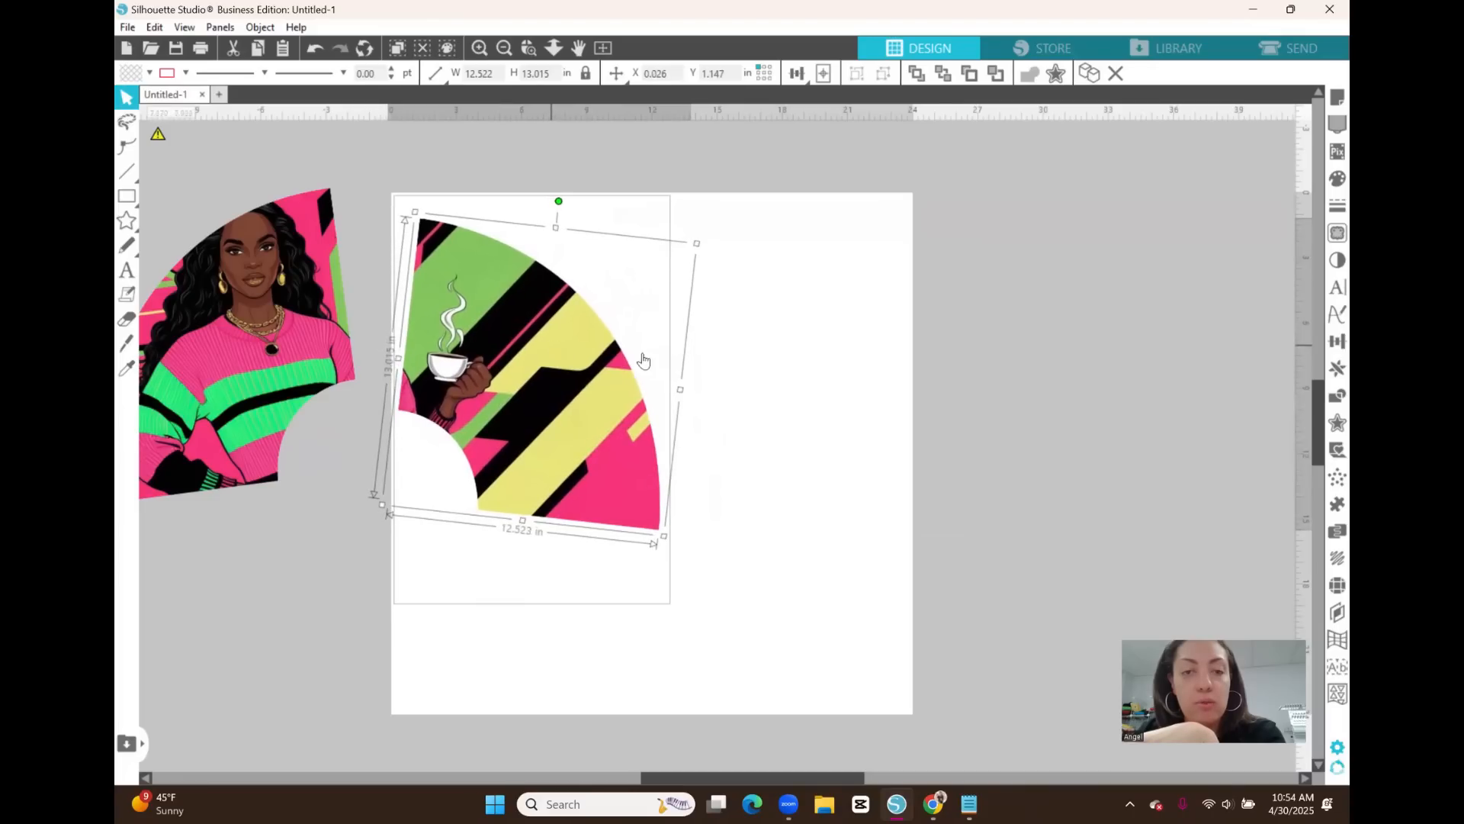
pyautogui.click(1022, 358)
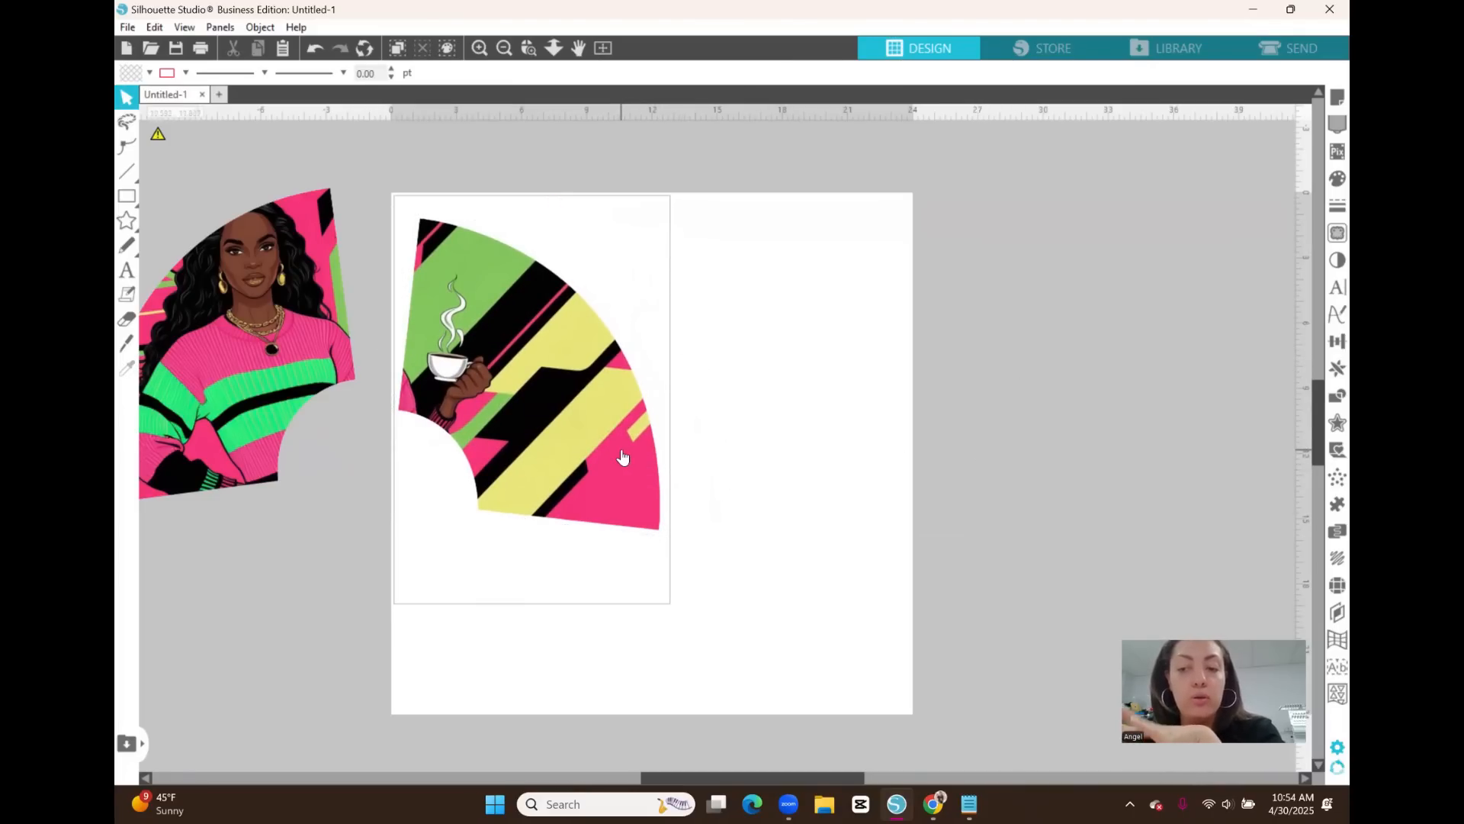
# Start printing the right half and open the printing preferences for Sublimation Printer 8550.
pyautogui.click(128, 29)
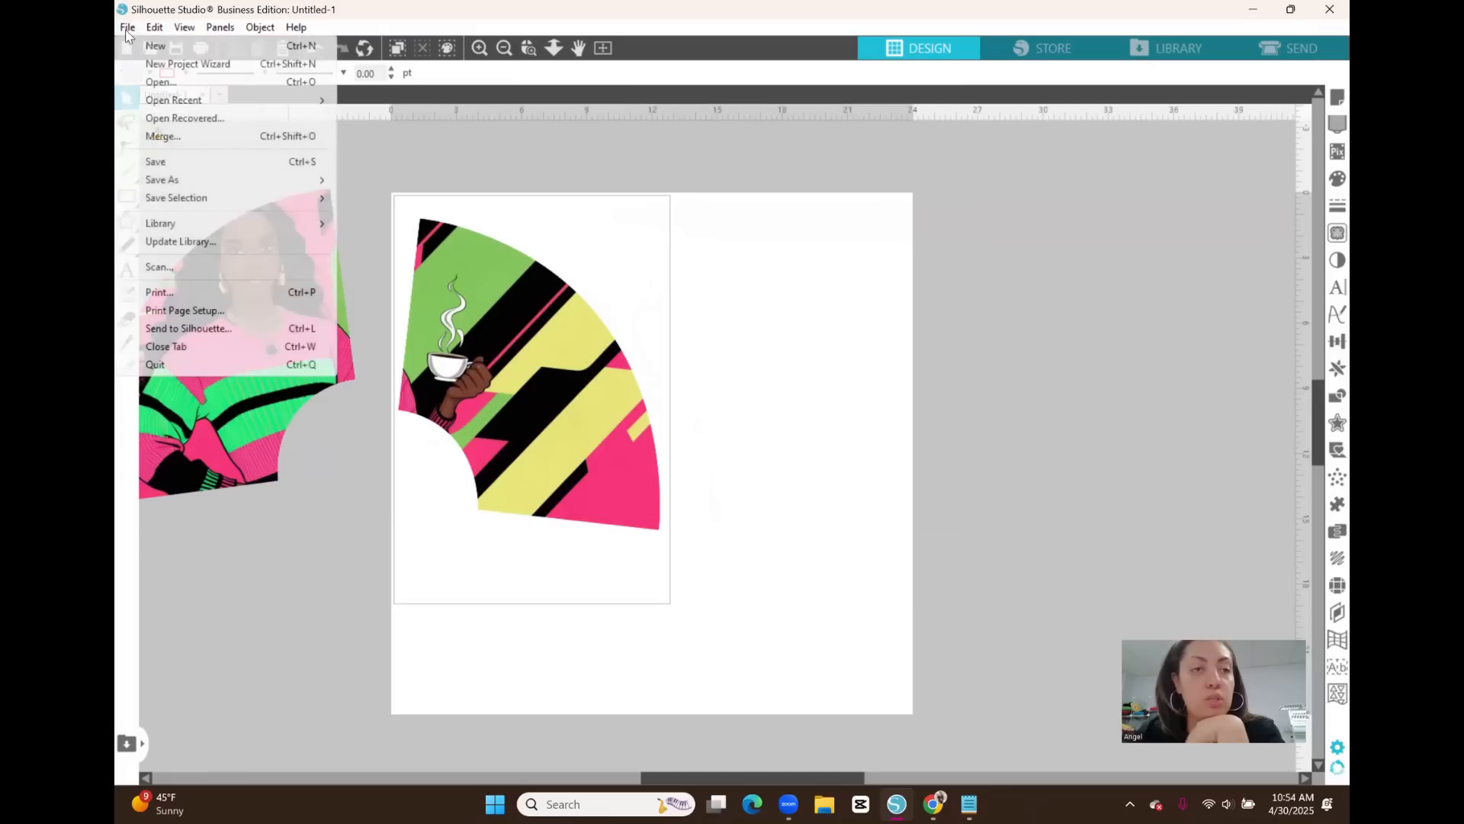
pyautogui.click(232, 296)
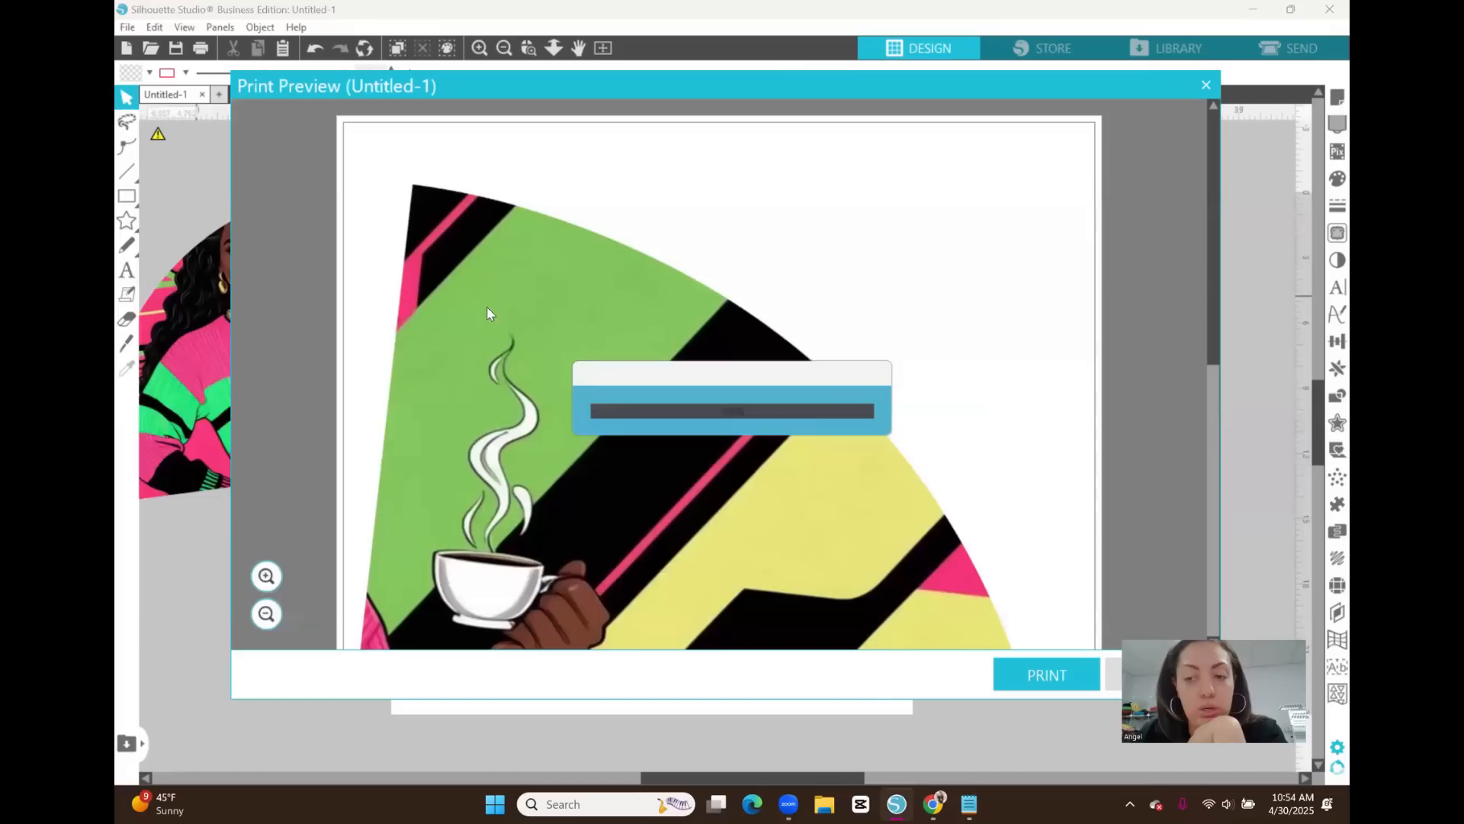
pyautogui.click(1051, 681)
pyautogui.click(923, 68)
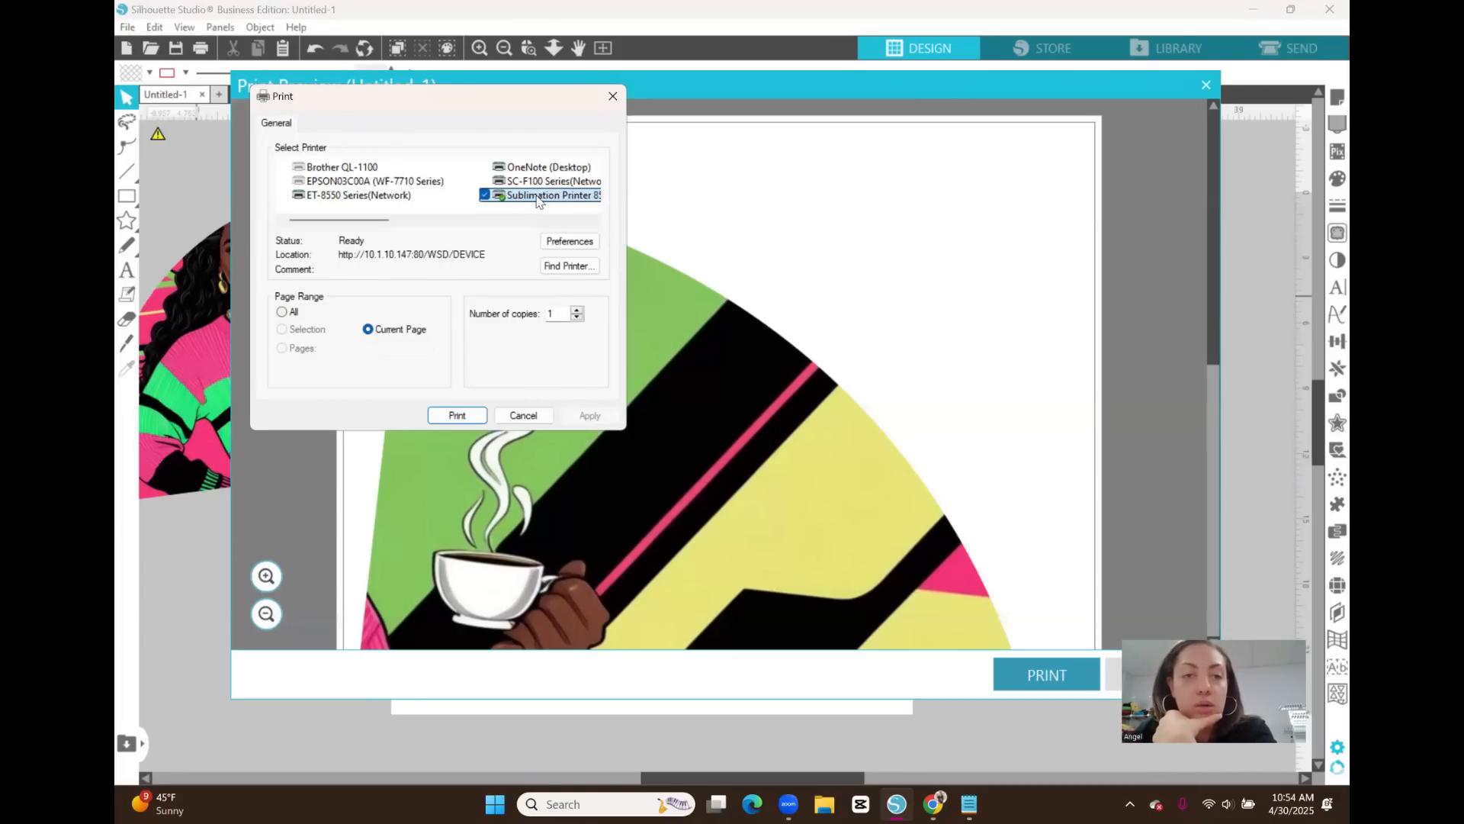
pyautogui.hscroll(2, 538, 200)
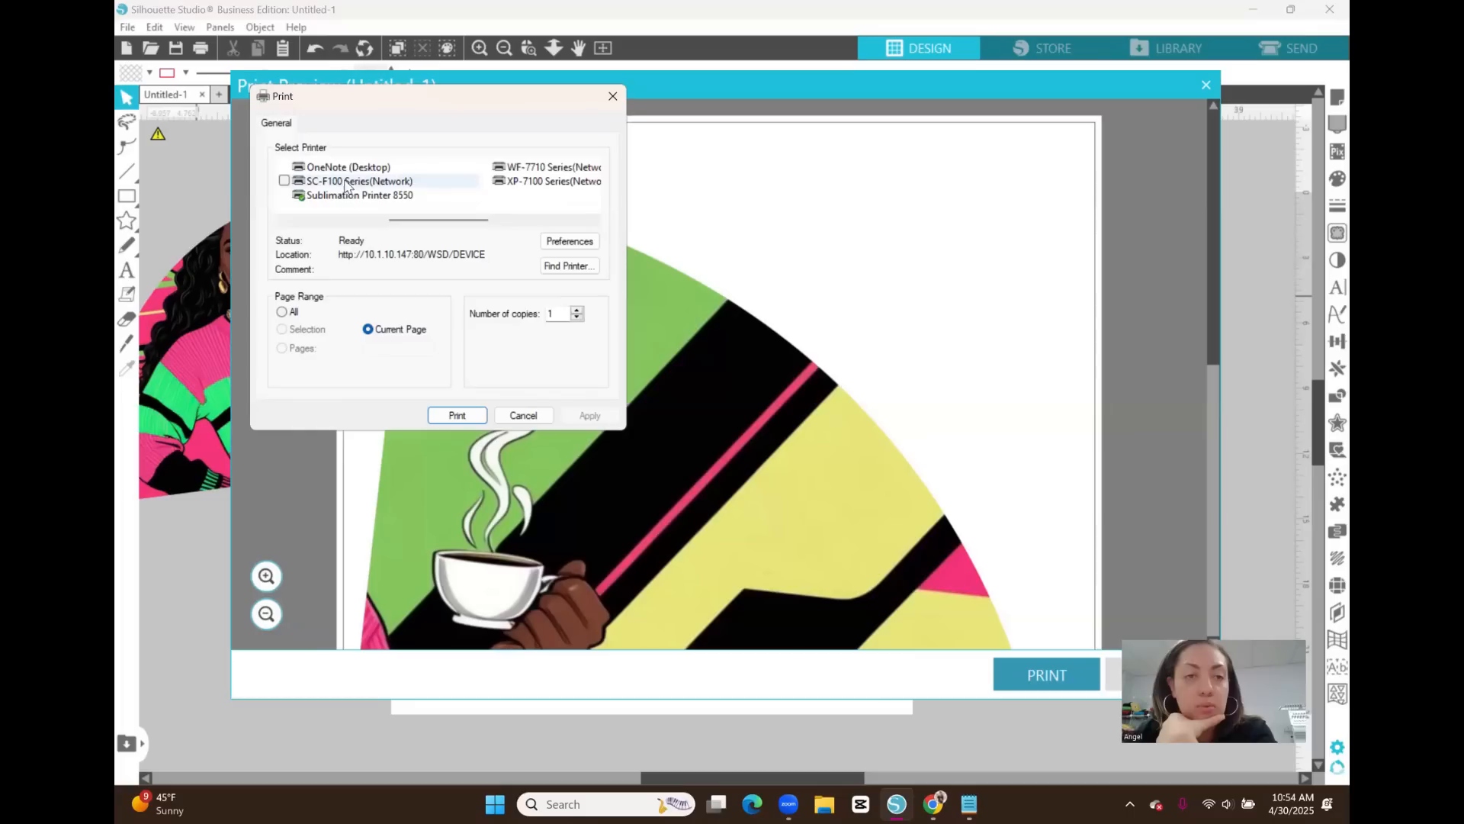
pyautogui.click(574, 243)
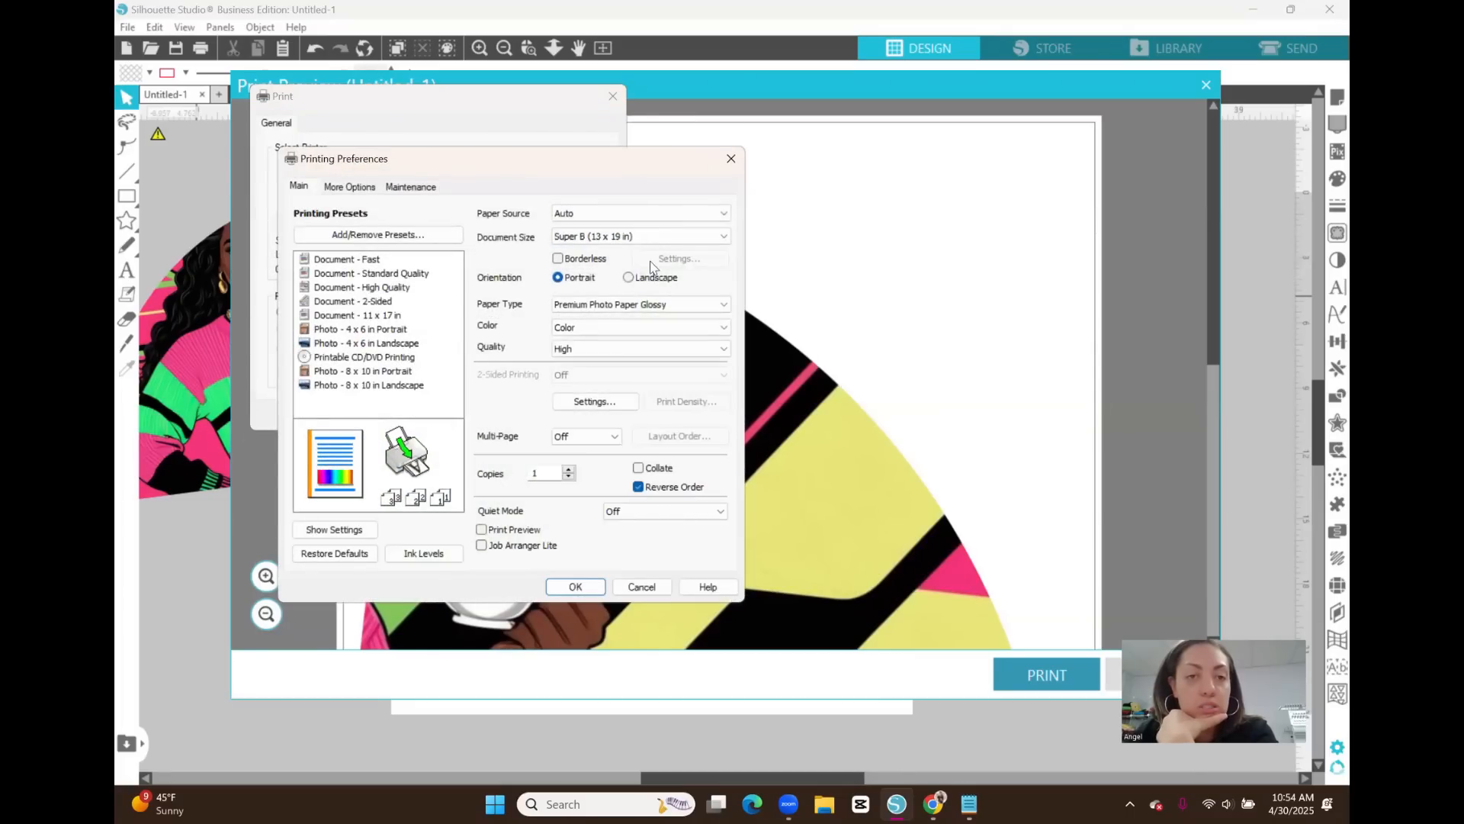
# Keep the paper source on Auto, turn off Bidirectional Printing with Mirror Image left on, and accept the printing preferences.
pyautogui.click(557, 217)
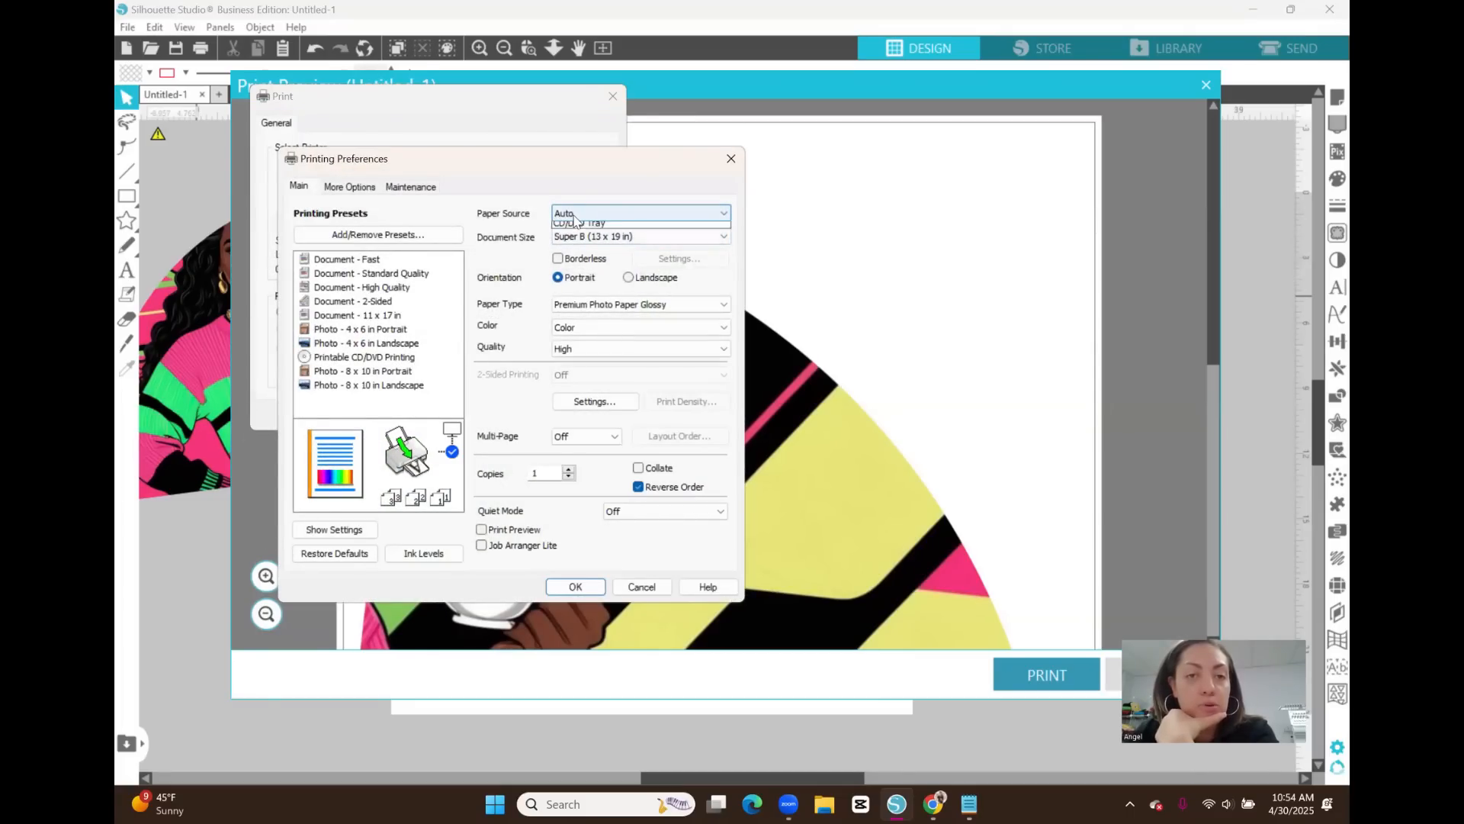
pyautogui.click(574, 217)
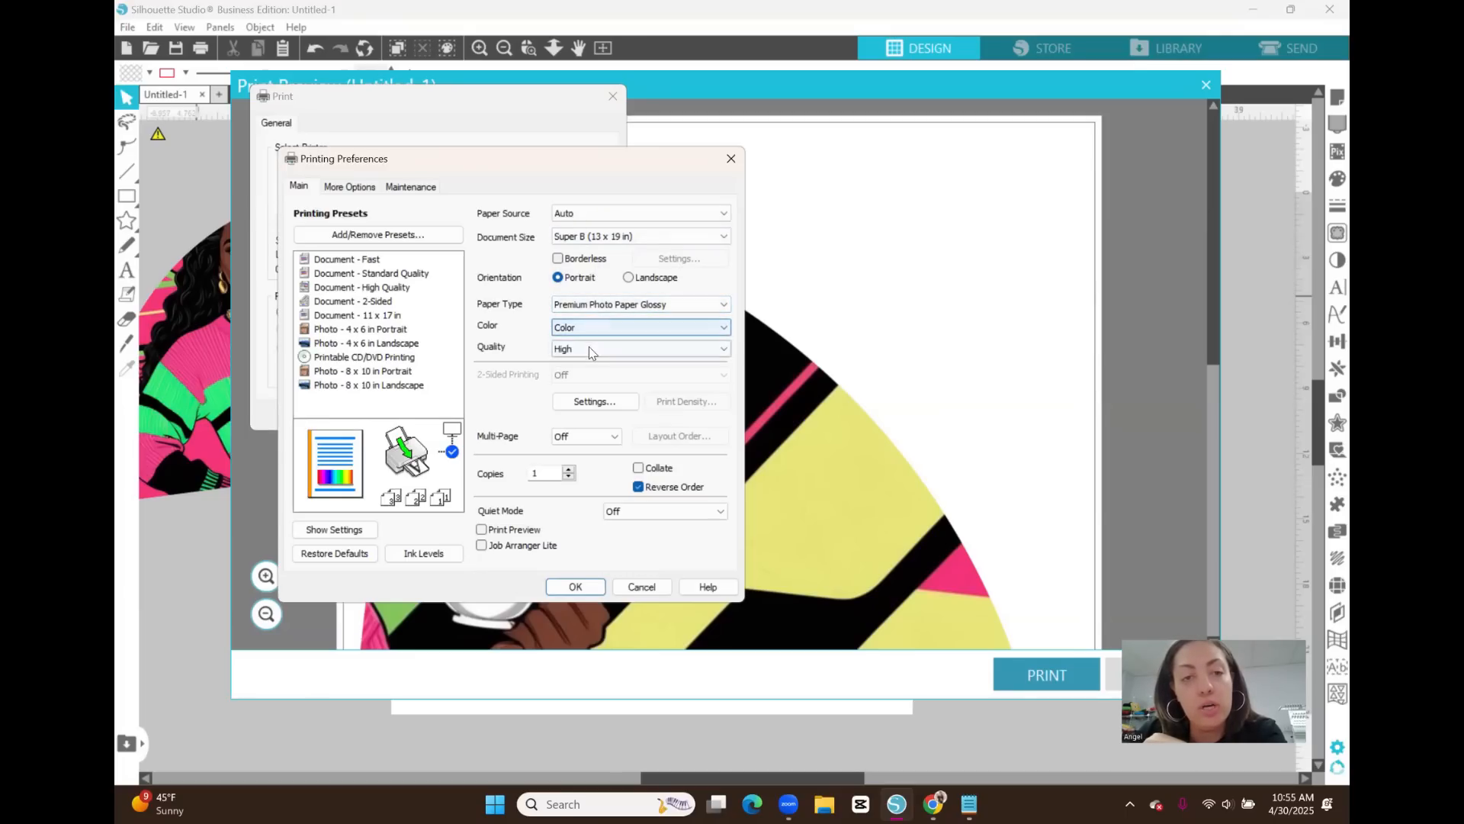
pyautogui.click(349, 186)
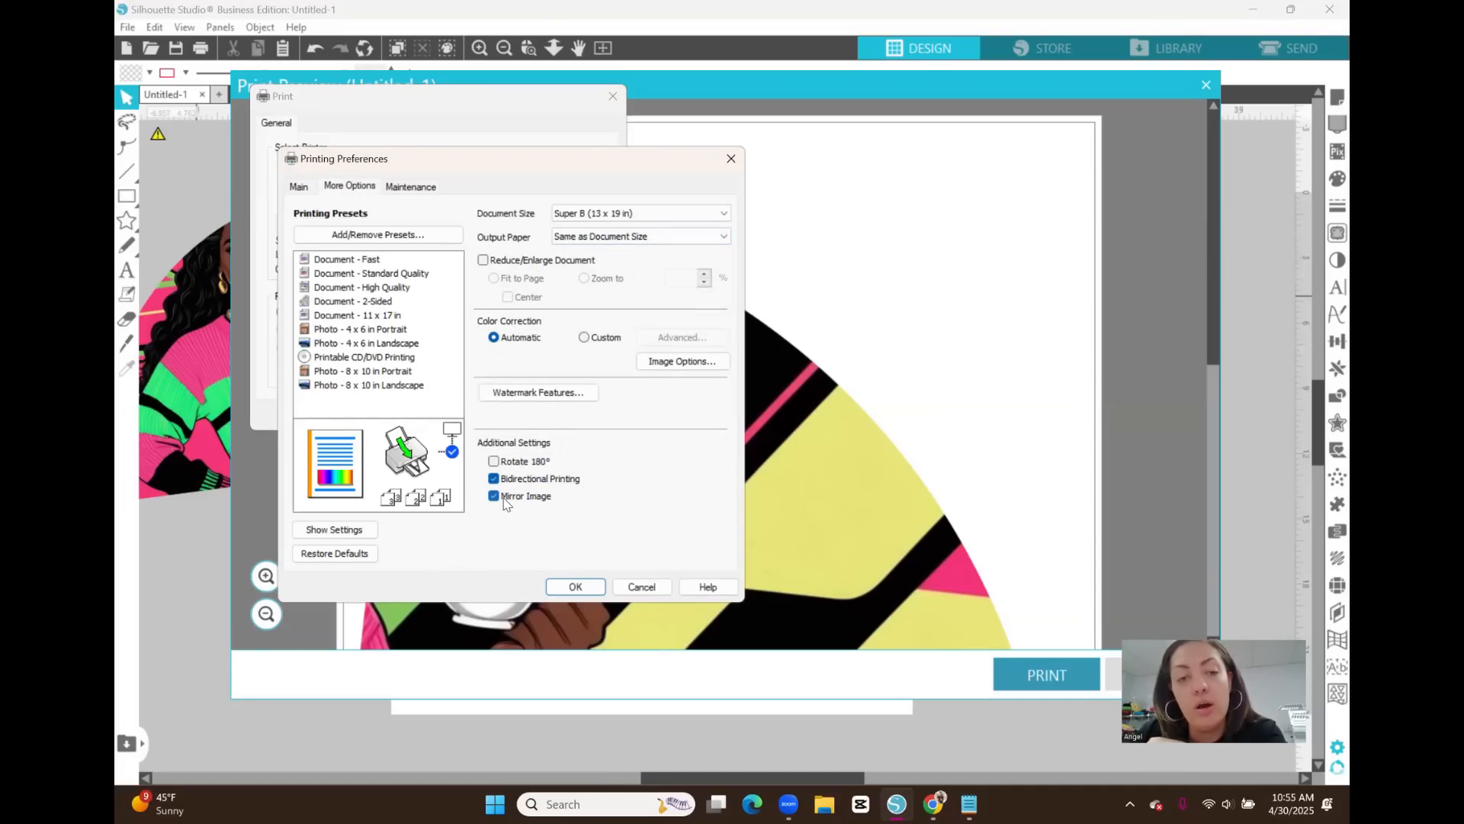
pyautogui.click(494, 479)
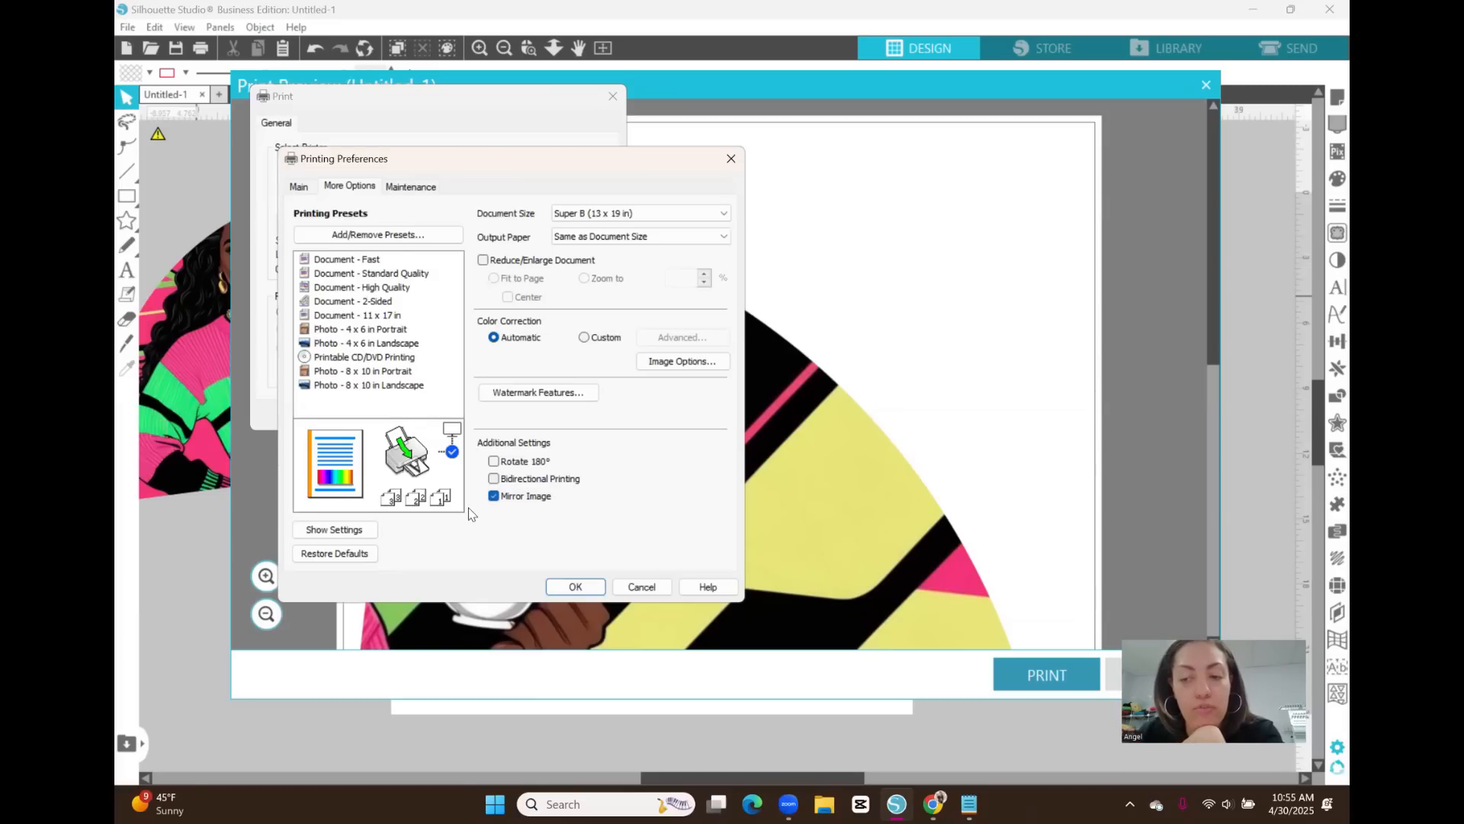
pyautogui.click(592, 588)
pyautogui.click(591, 416)
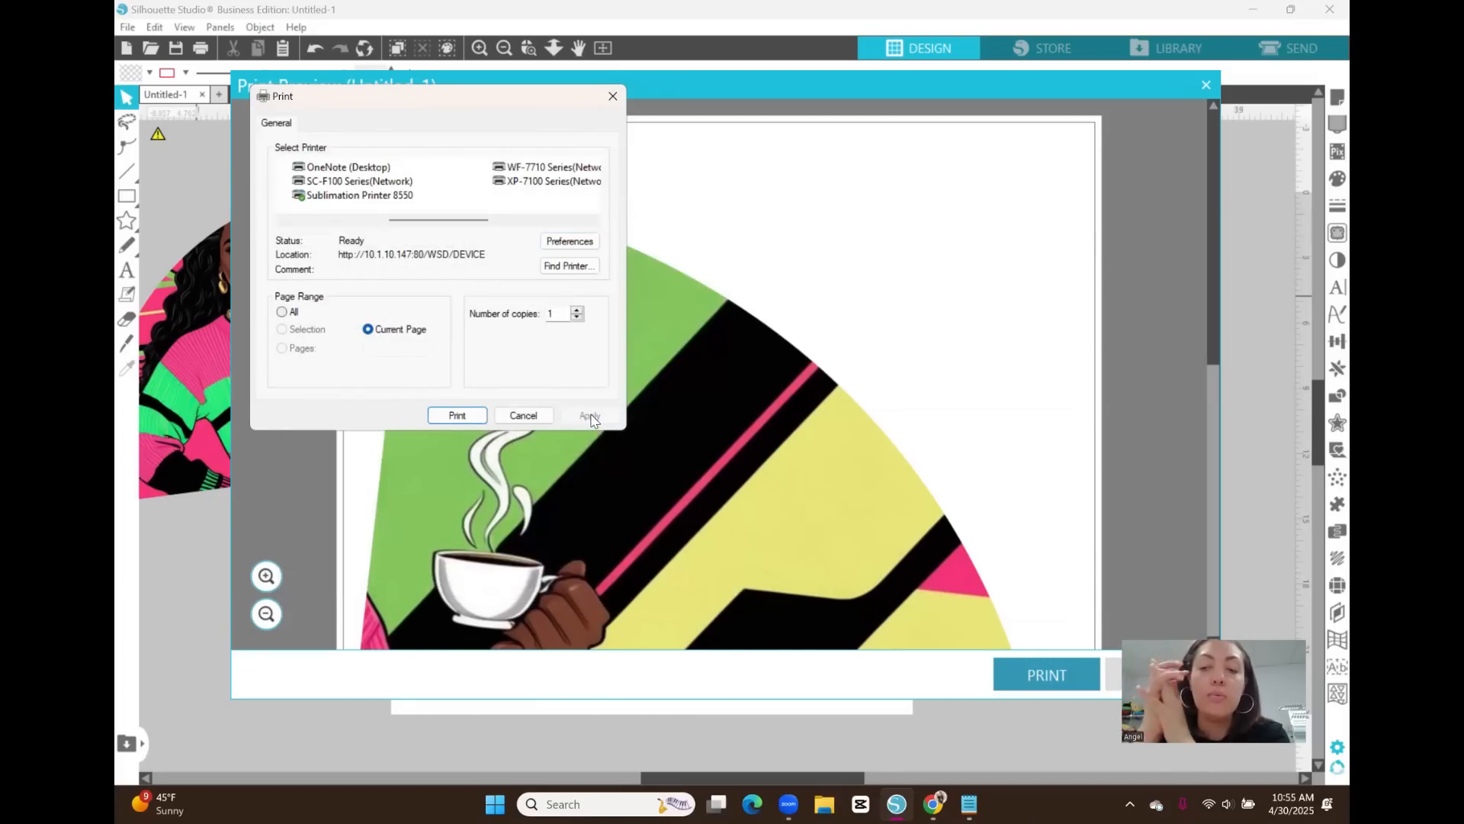